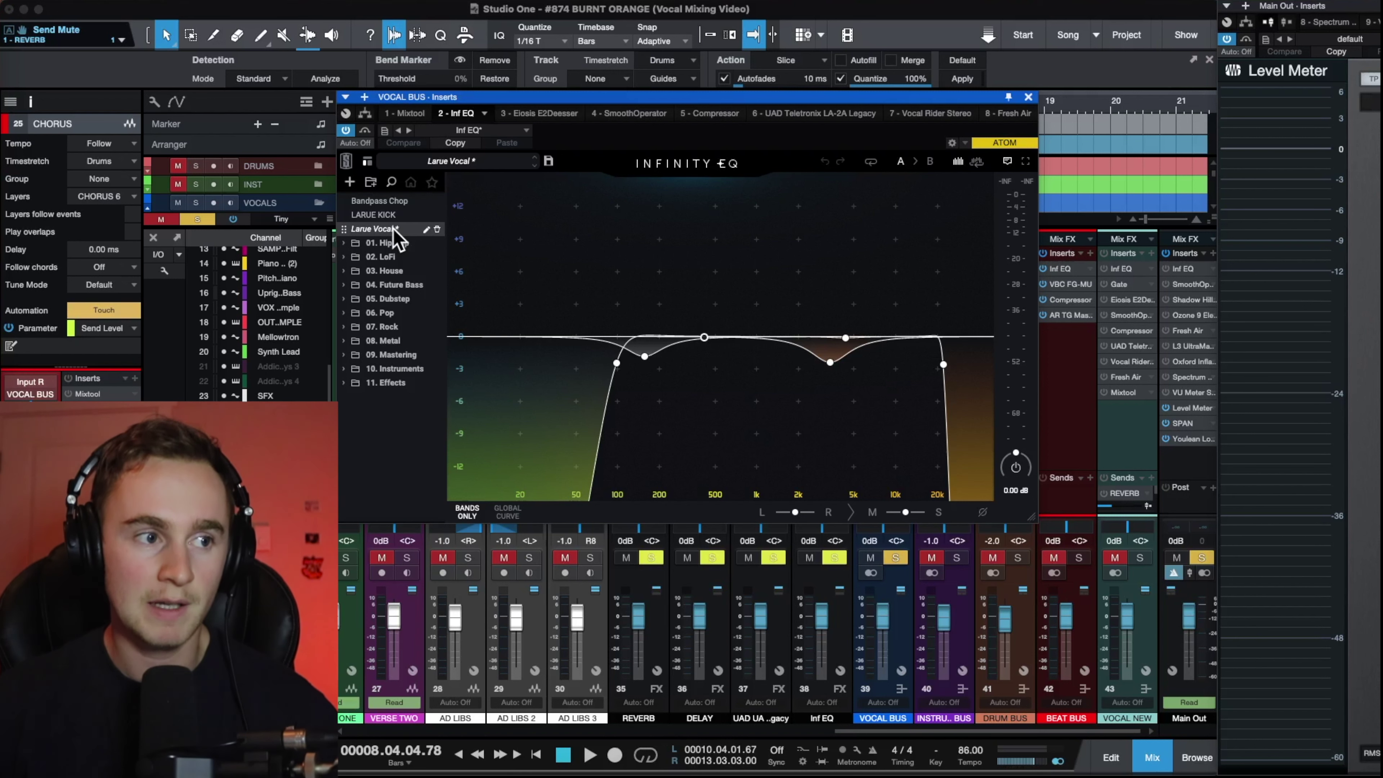
Solo the low-cut band of the vocal bus Infinity EQ during playback and raise its frequency to 103 Hz
mouse_move(614, 367)
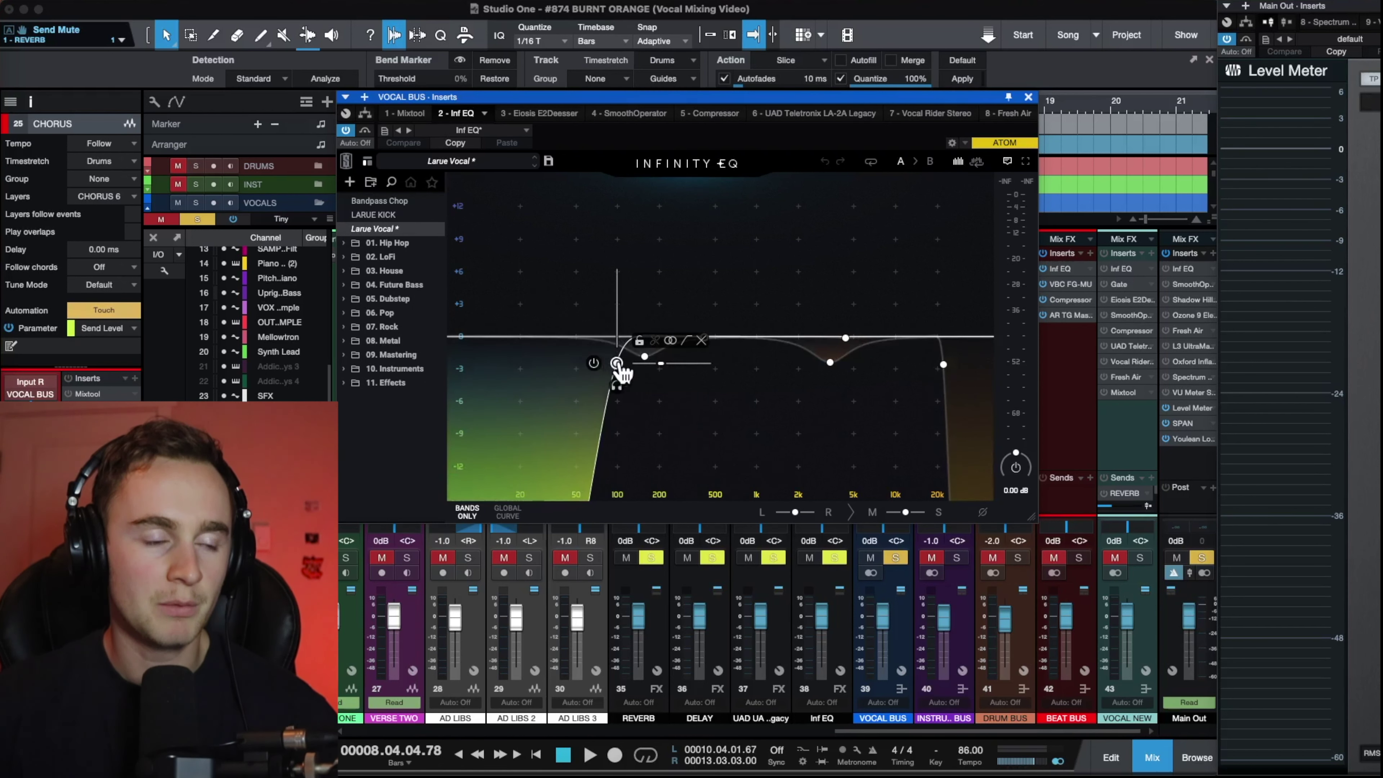
key("space")
left_click(617, 387)
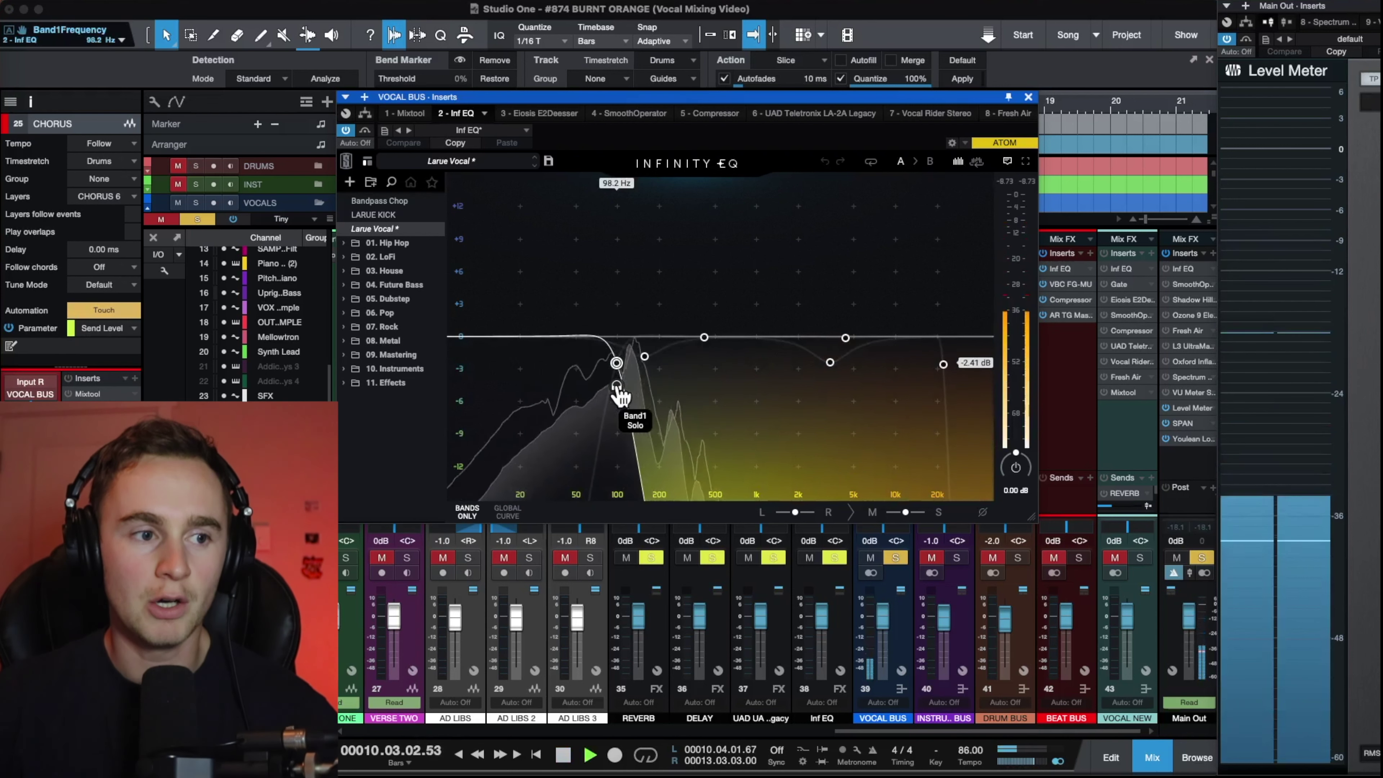
left_click_drag(617, 387, 620, 387)
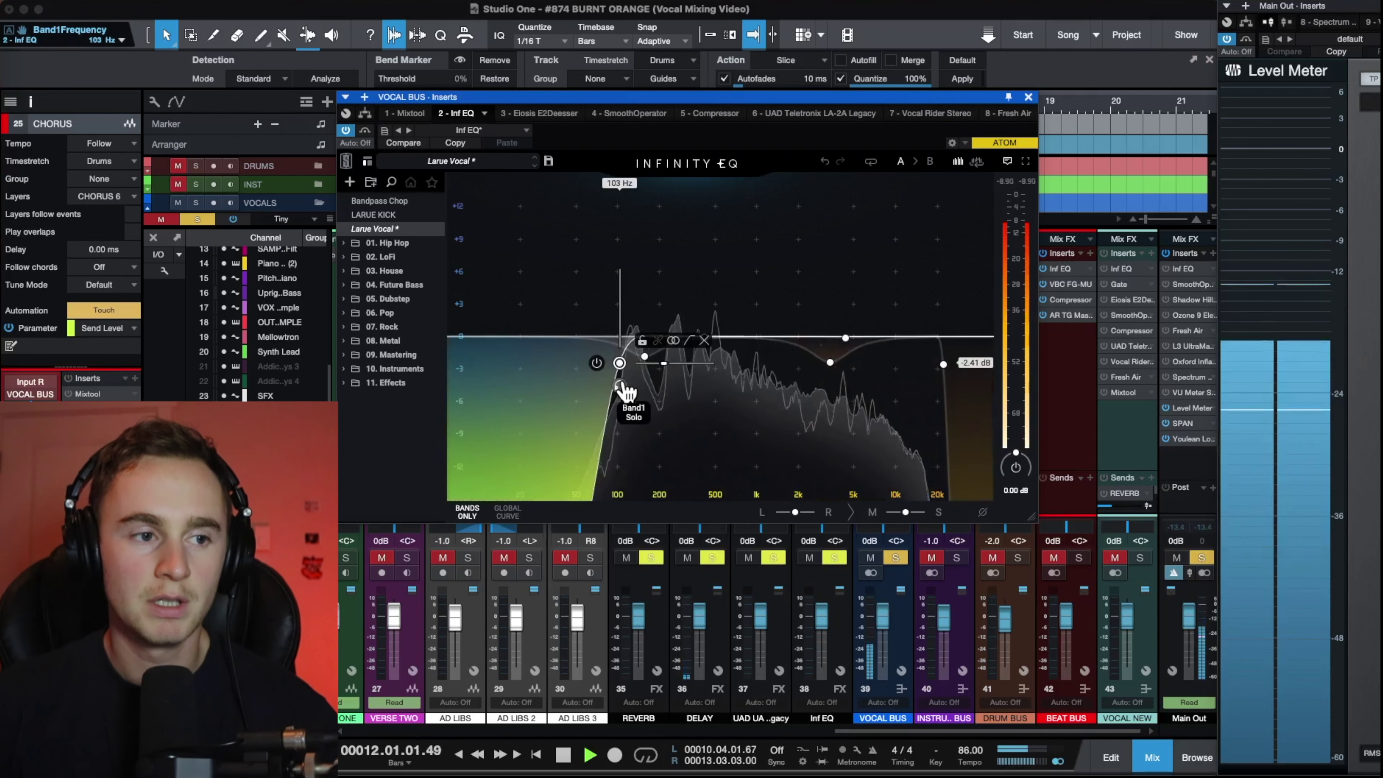
left_click(644, 357)
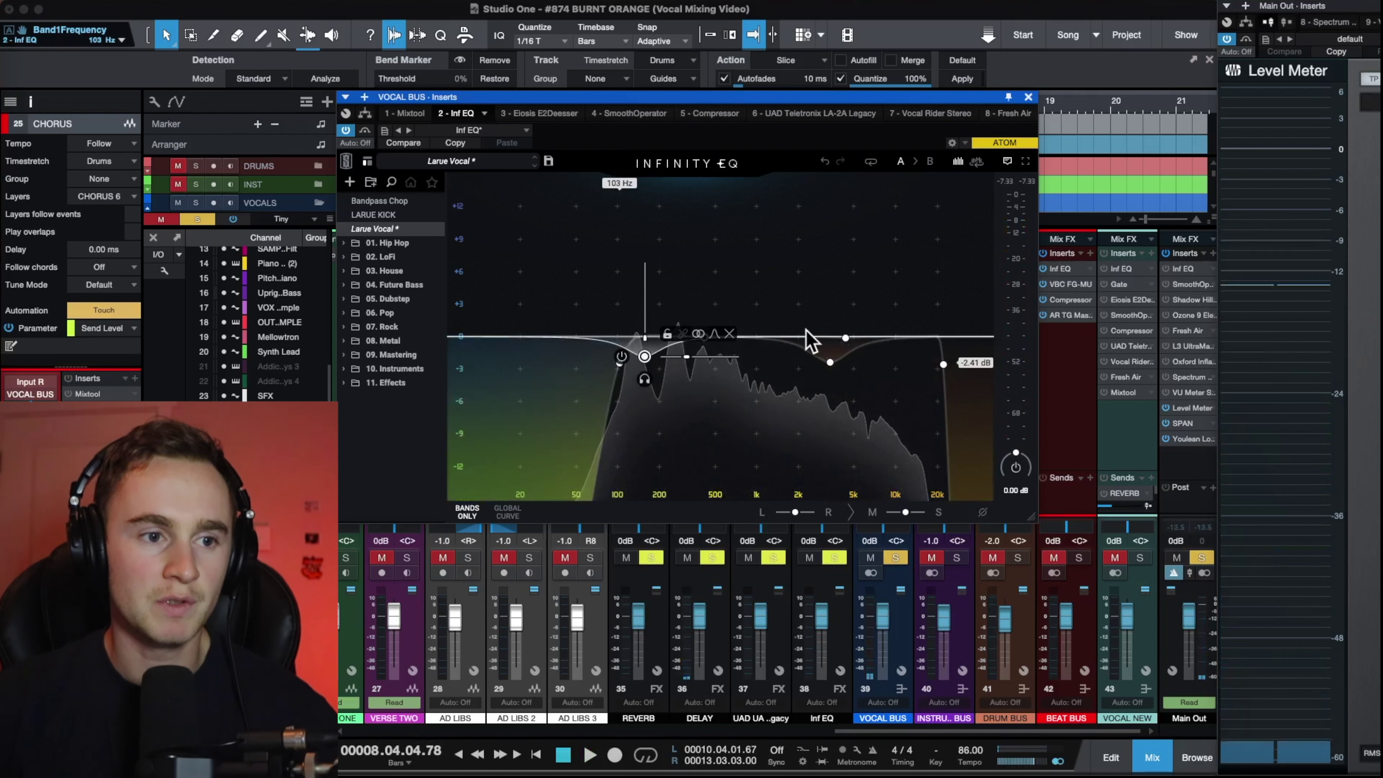
left_click(830, 363)
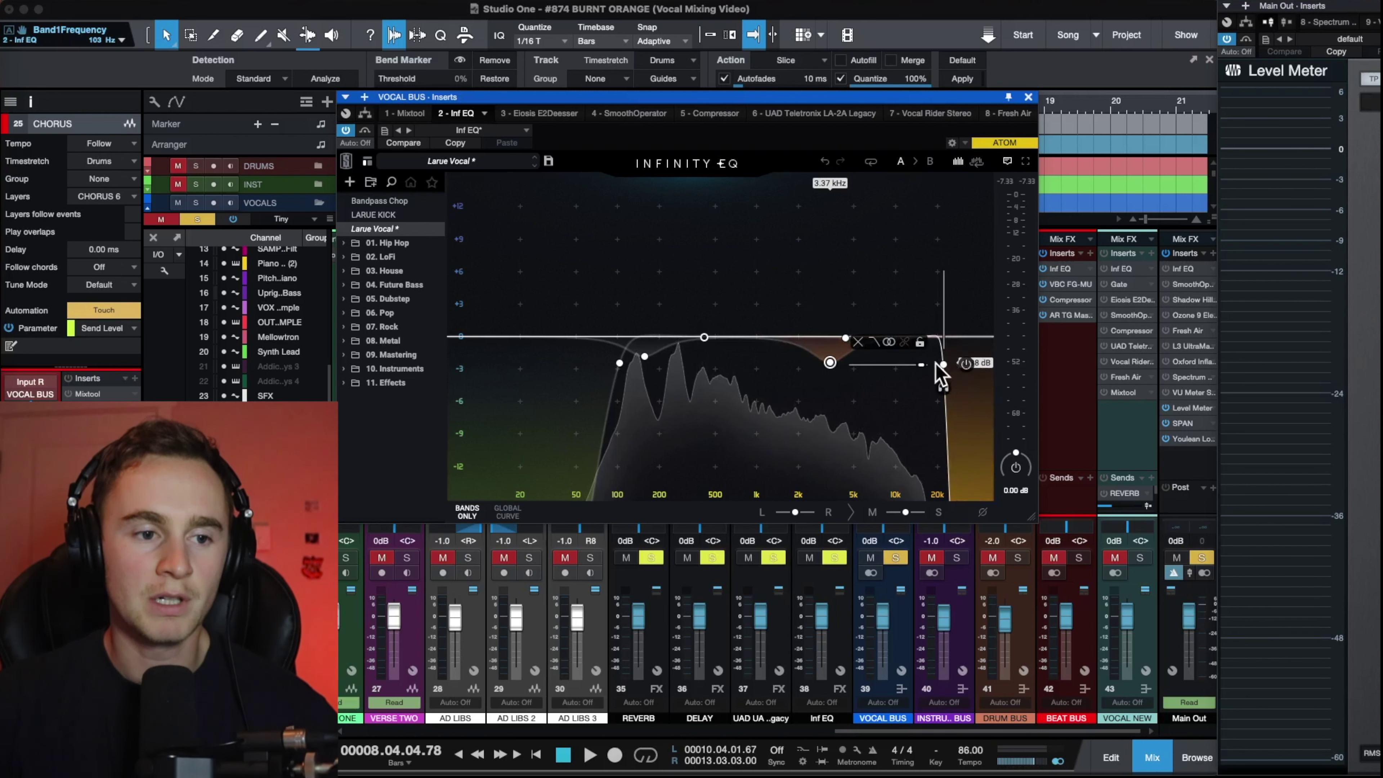
Set the sibilants EQ dip to 5000 Hz in the vocal bus E2Deesser and audition the de-essing on the chorus
left_click(538, 113)
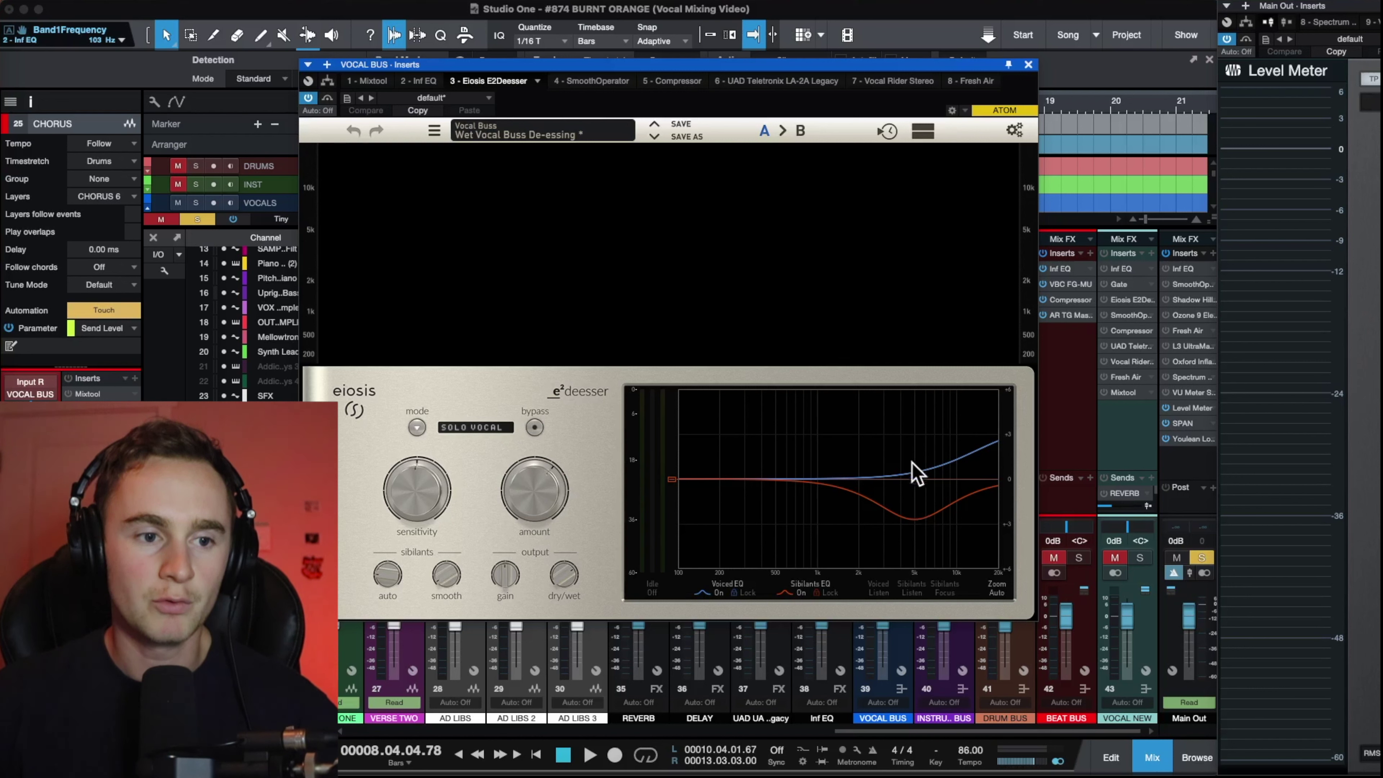
mouse_move(925, 523)
left_mouse_down()
mouse_move(933, 550)
mouse_move(918, 521)
left_mouse_up()
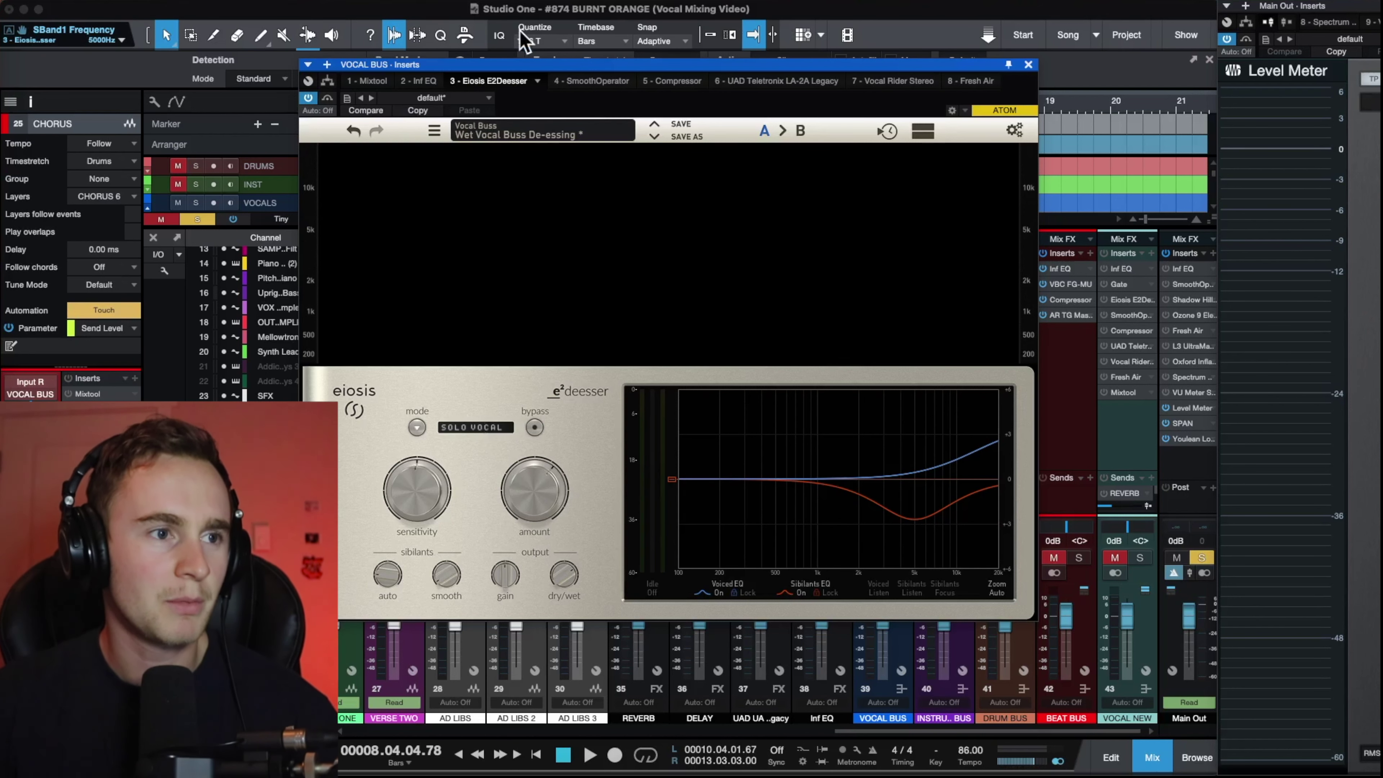
mouse_move(538, 68)
left_mouse_down()
mouse_move(515, 44)
mouse_move(548, 57)
left_mouse_up()
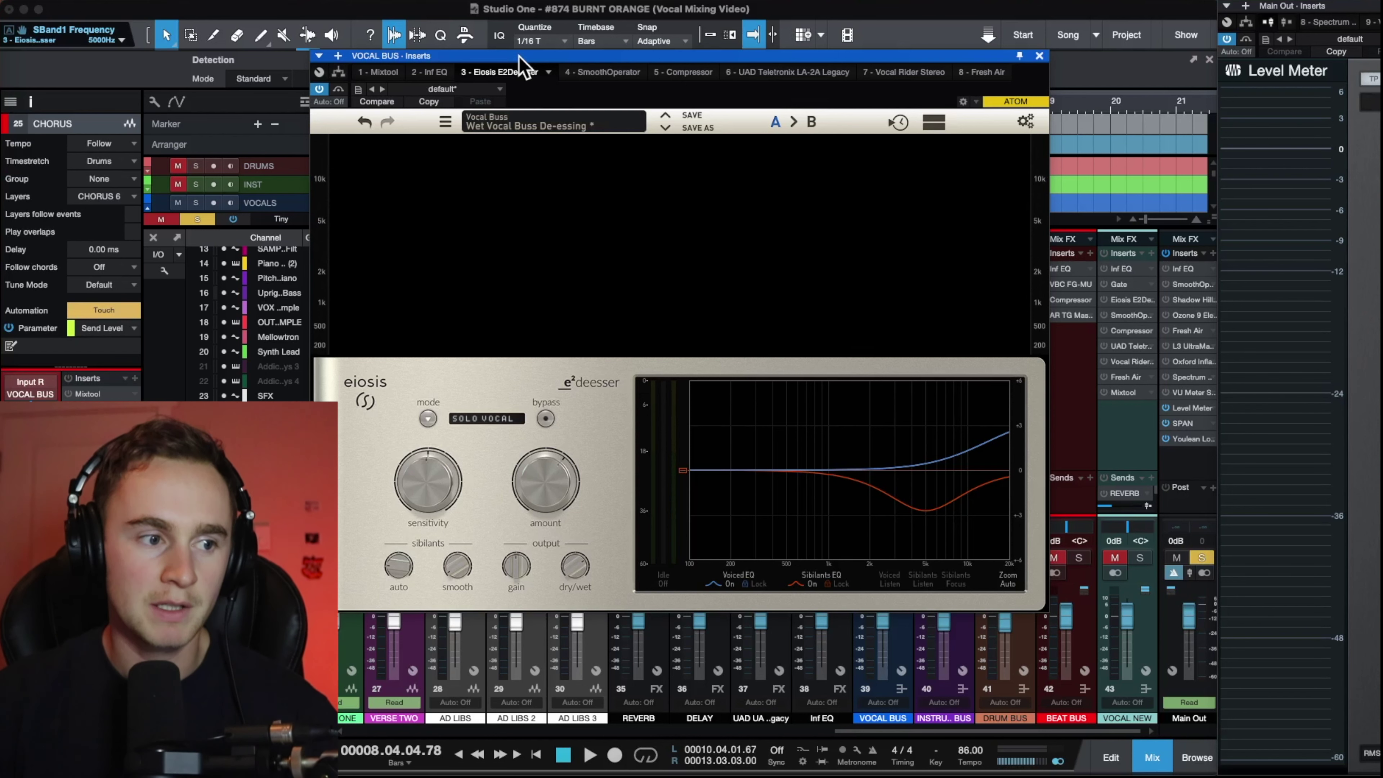
key("space")
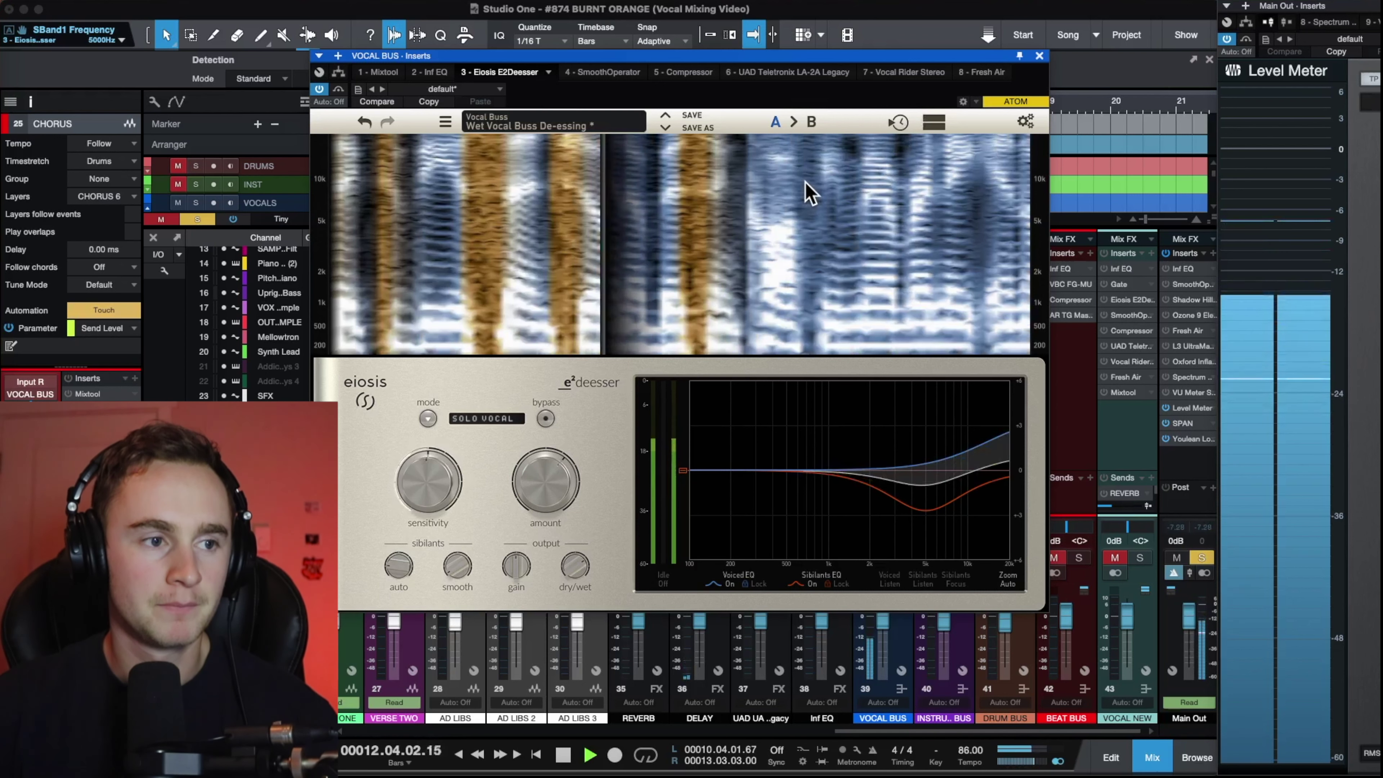
key("space")
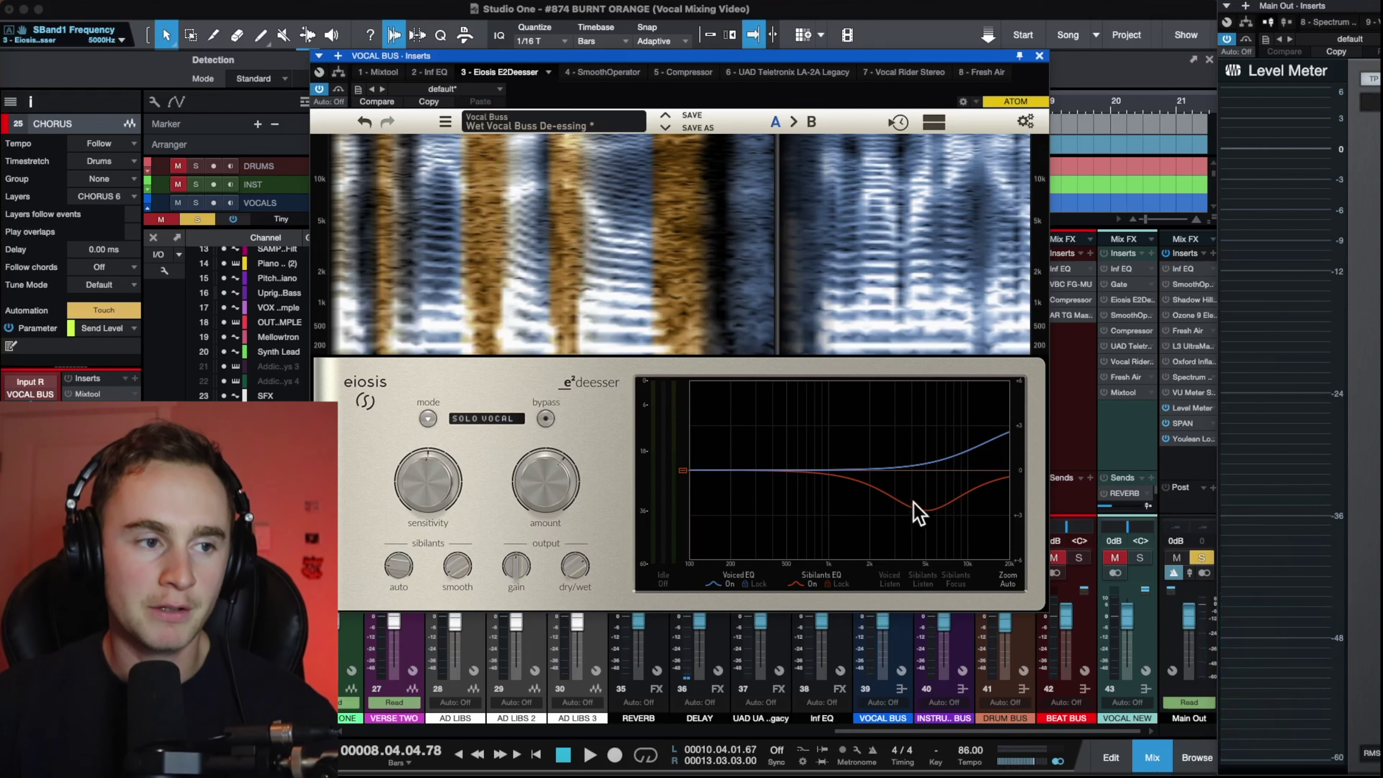
left_click(1039, 55)
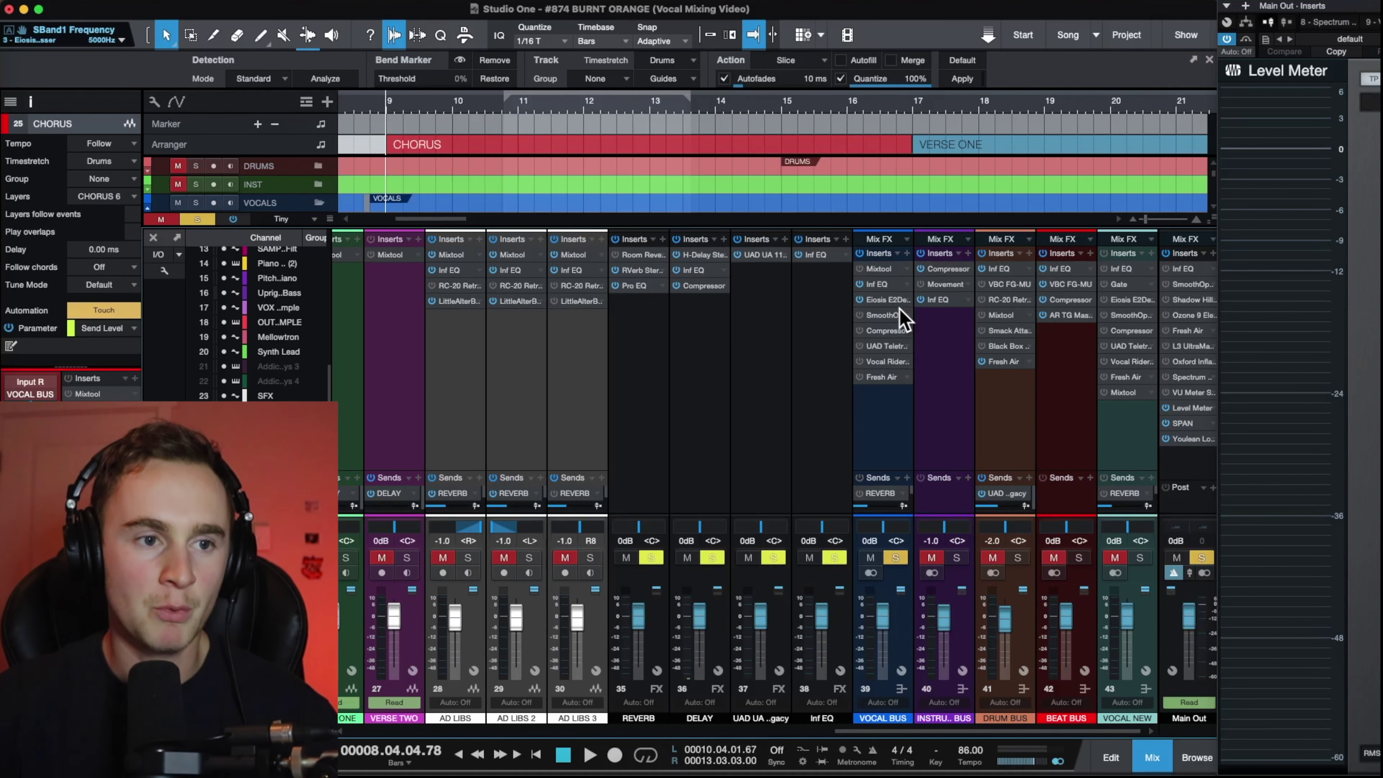
Shrink the mixer to reveal the CHORUS track's waveform in the arrangement while playing the vocal
key("space")
left_click_drag(935, 236, 935, 427)
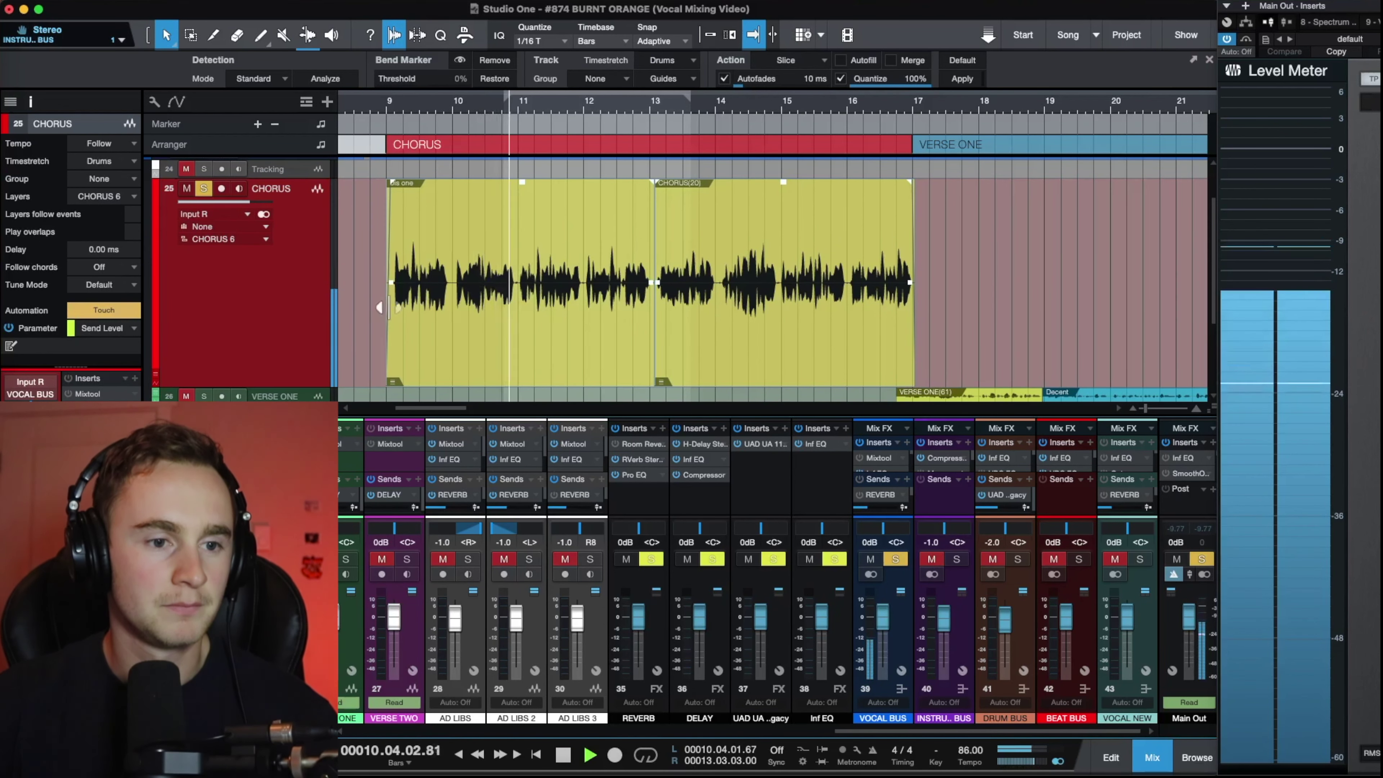
key("space")
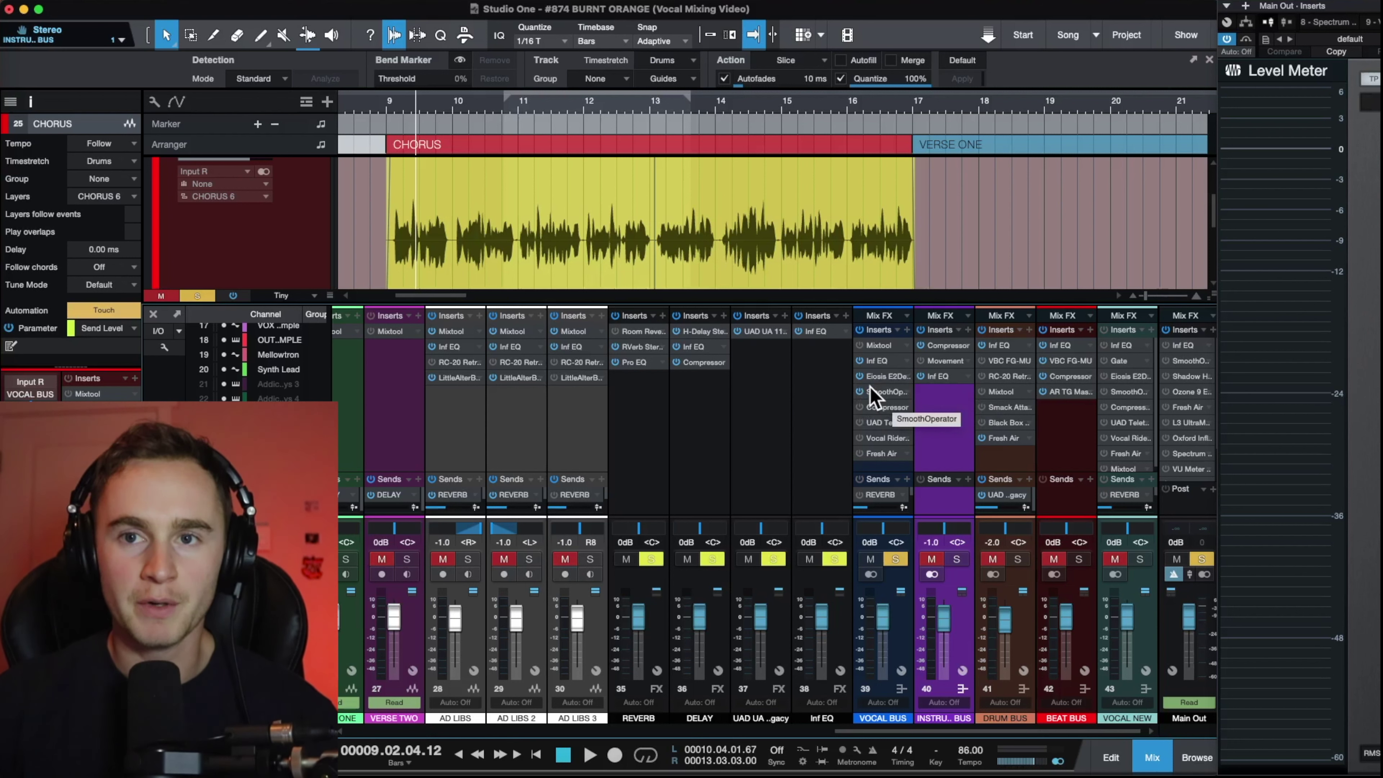
Open SmoothOperator on the vocal bus and audition its smoothing curve on the chorus vocal
left_click(875, 392)
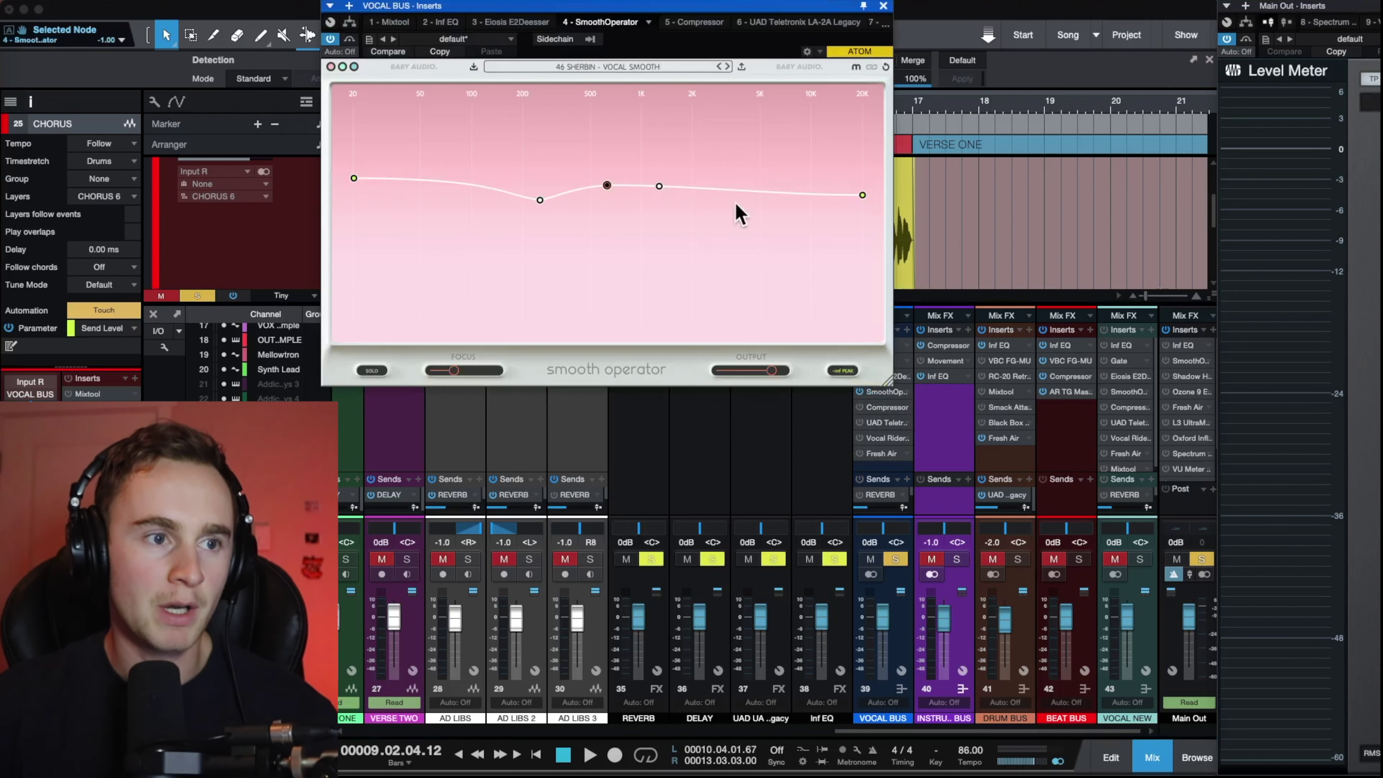
left_click_drag(612, 6, 760, 181)
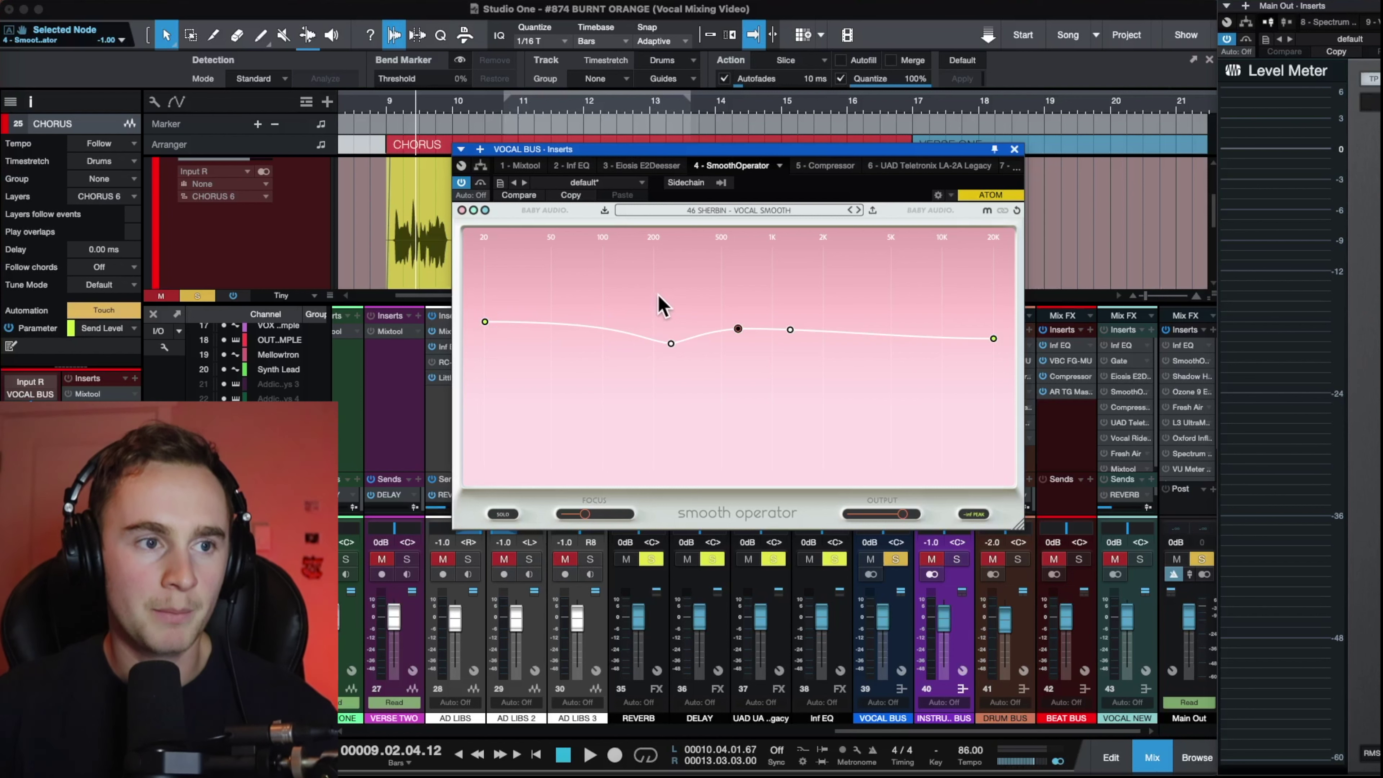
key("space")
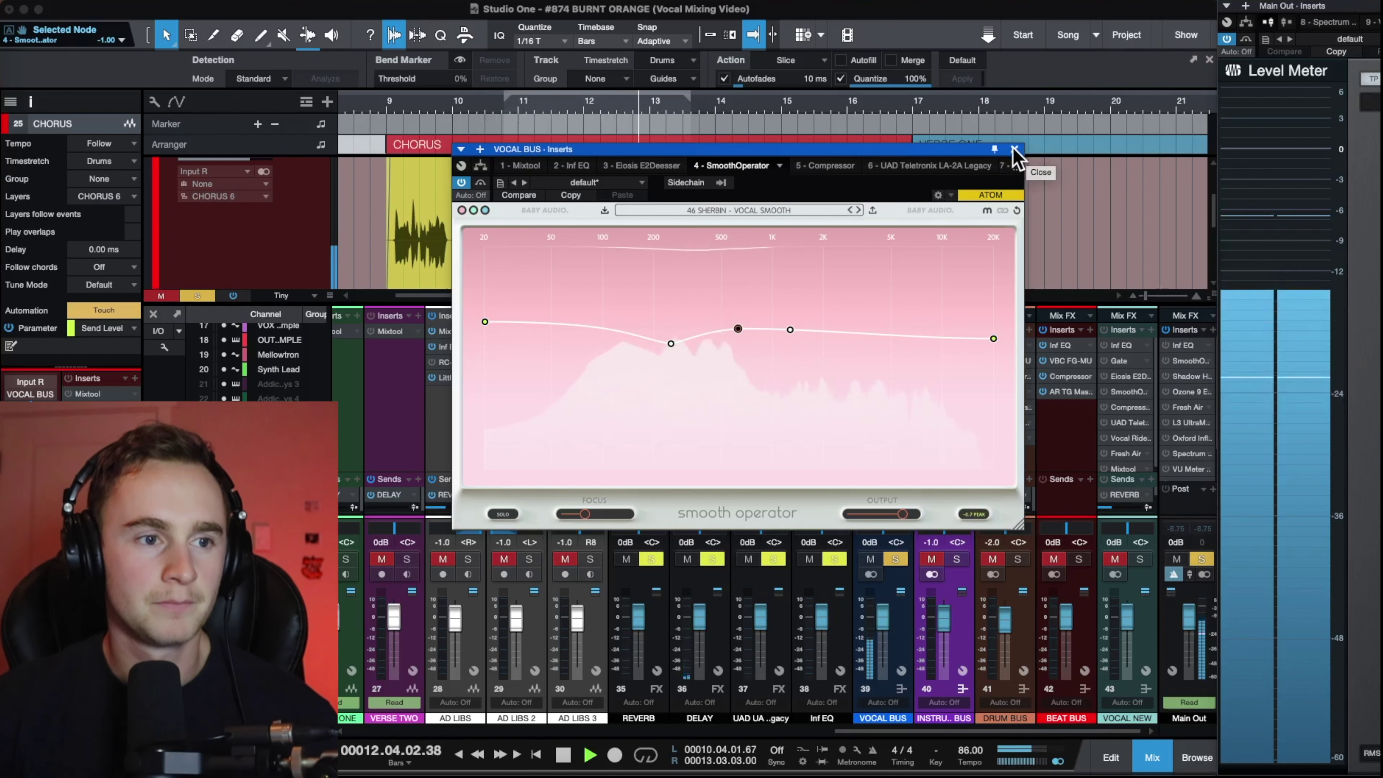
key("space")
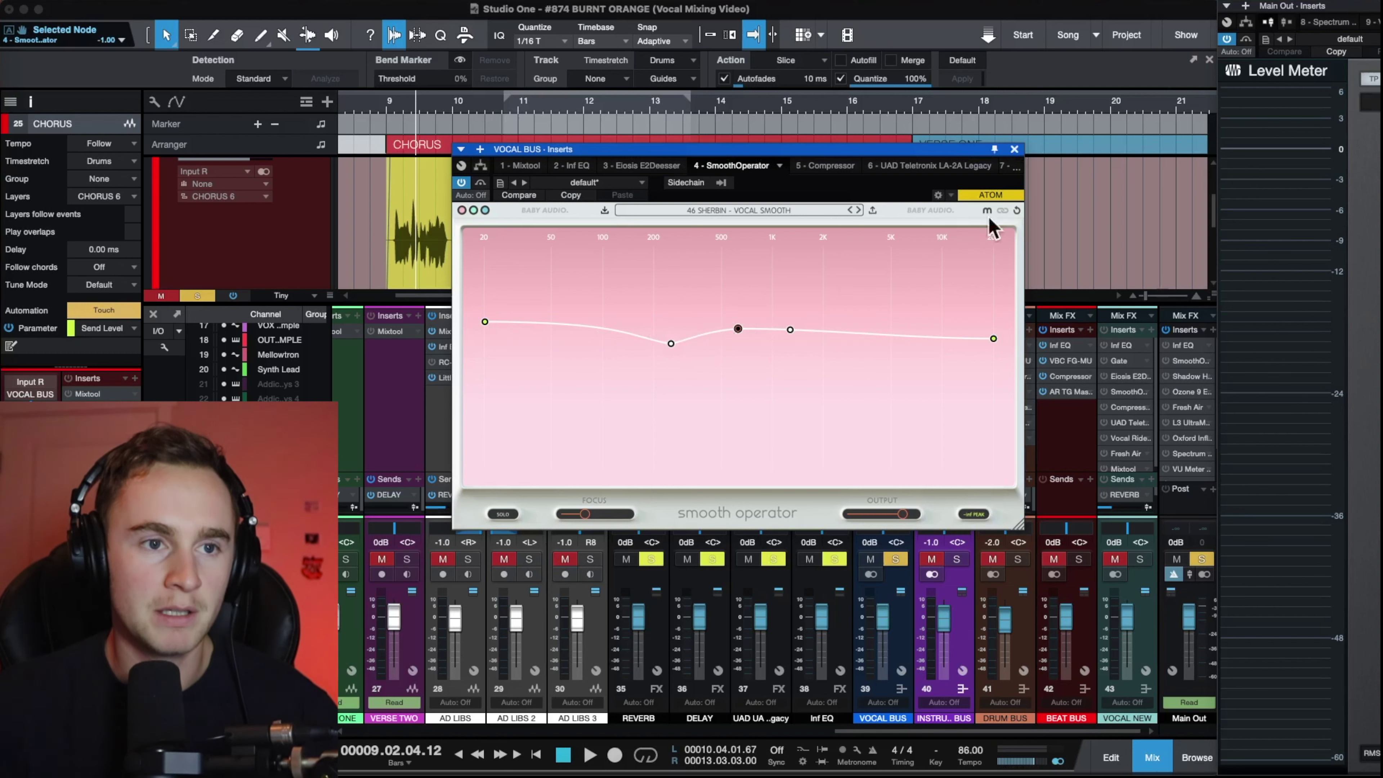
left_click(1014, 149)
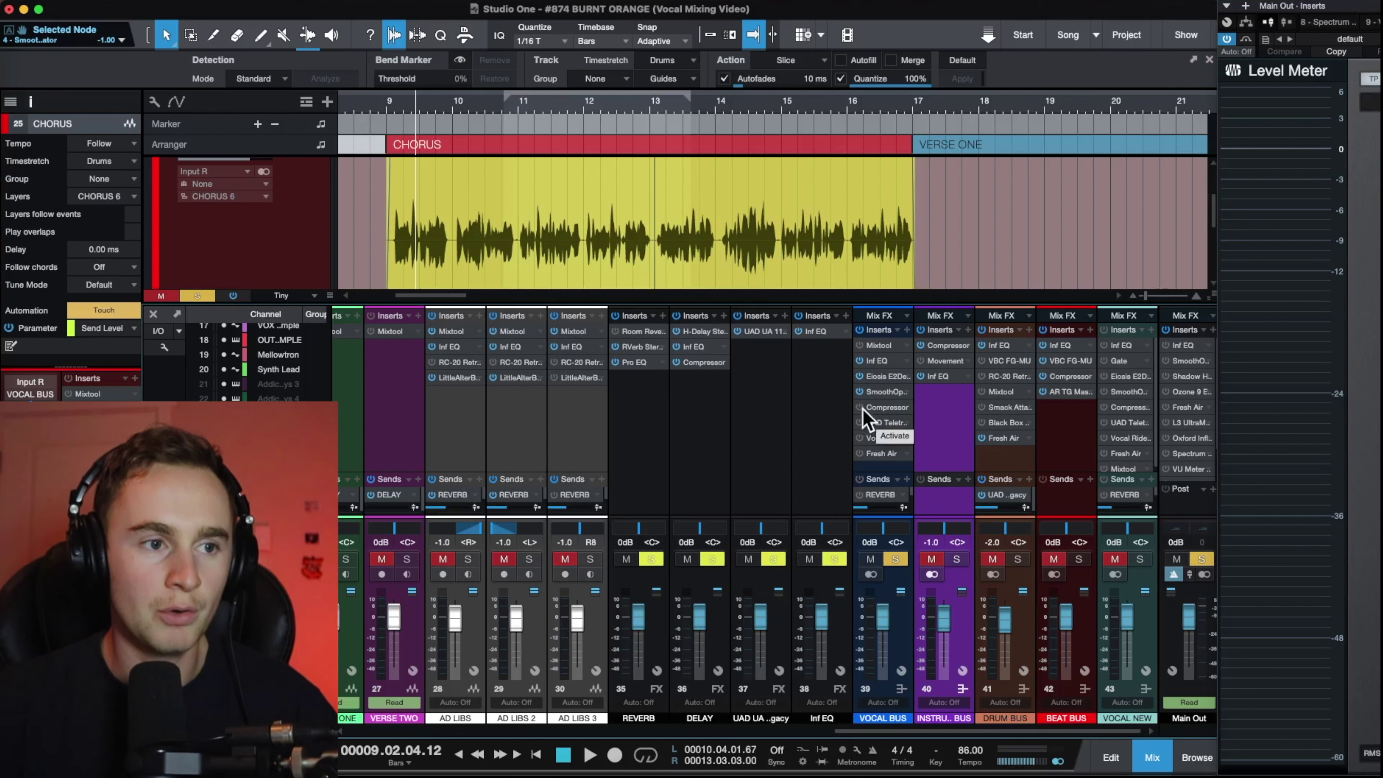
Review the existing vocal bus Compressor and insert a second Compressor with default settings ahead of it
double_click(885, 407)
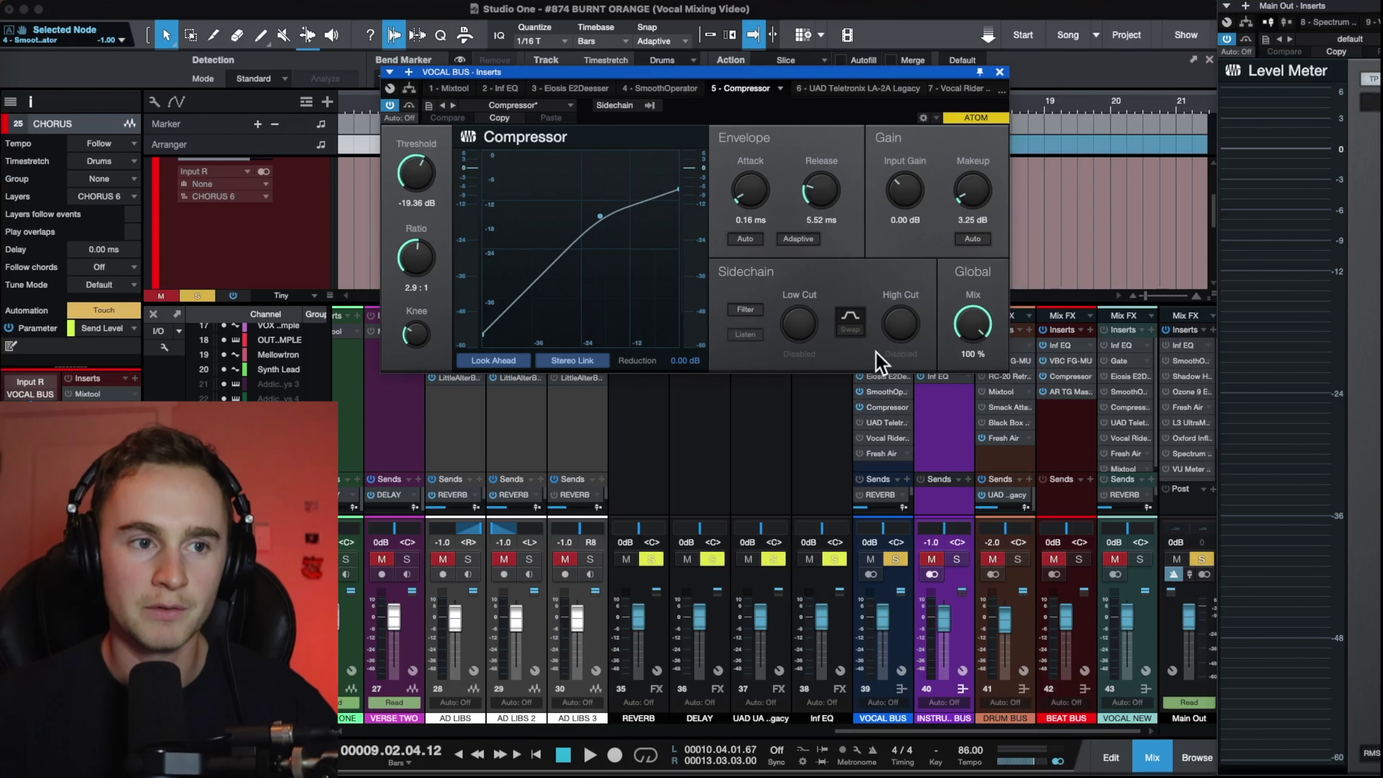
mouse_move(786, 73)
left_mouse_down()
mouse_move(834, 98)
mouse_move(778, 94)
left_mouse_up()
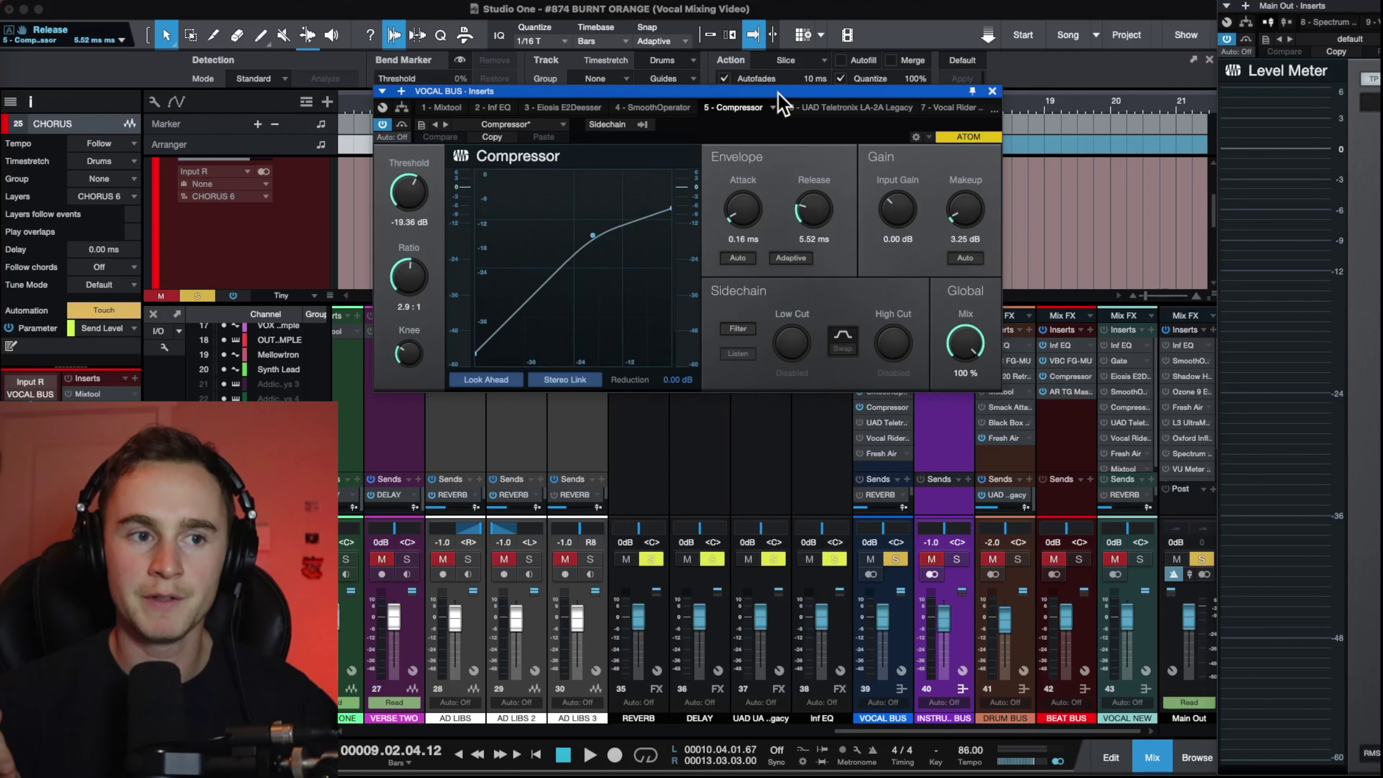
left_click_drag(779, 93, 760, 148)
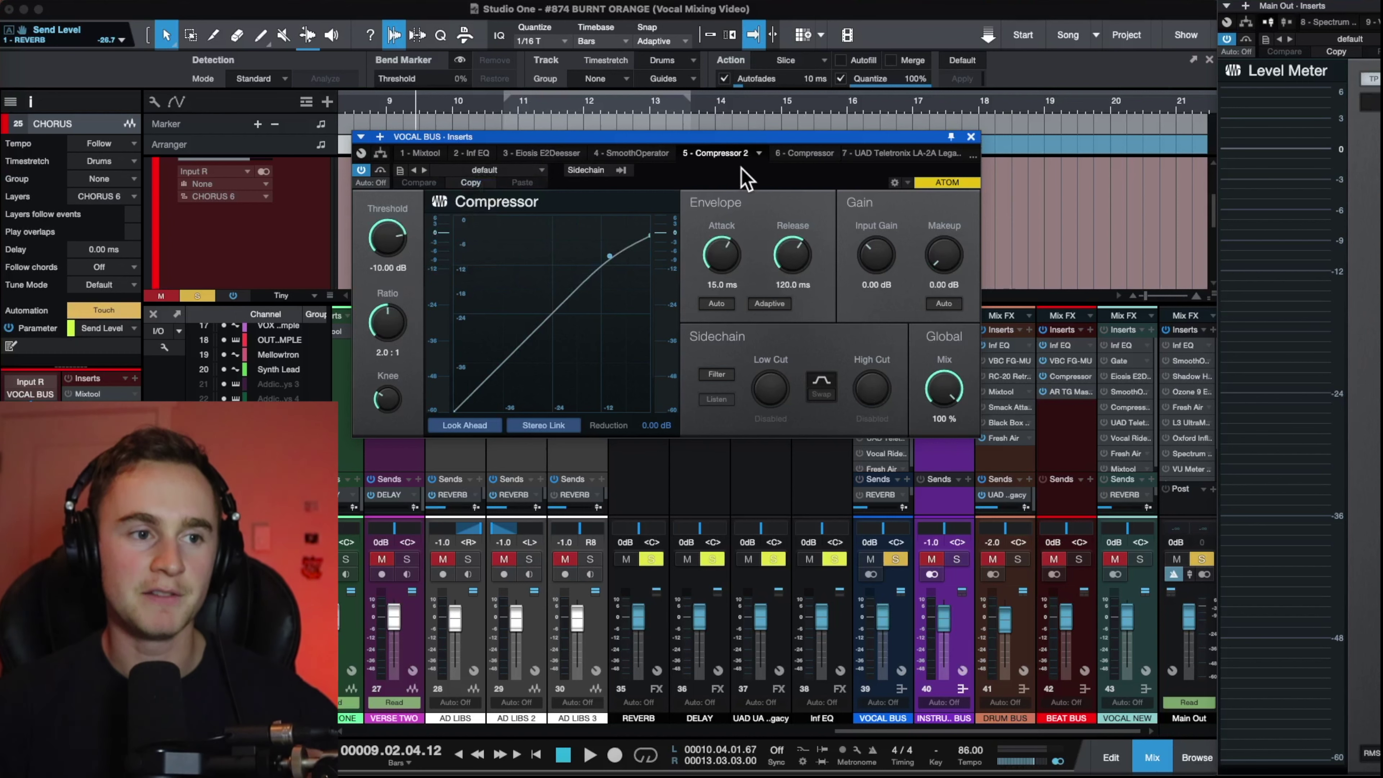
left_click_drag(642, 139, 740, 251)
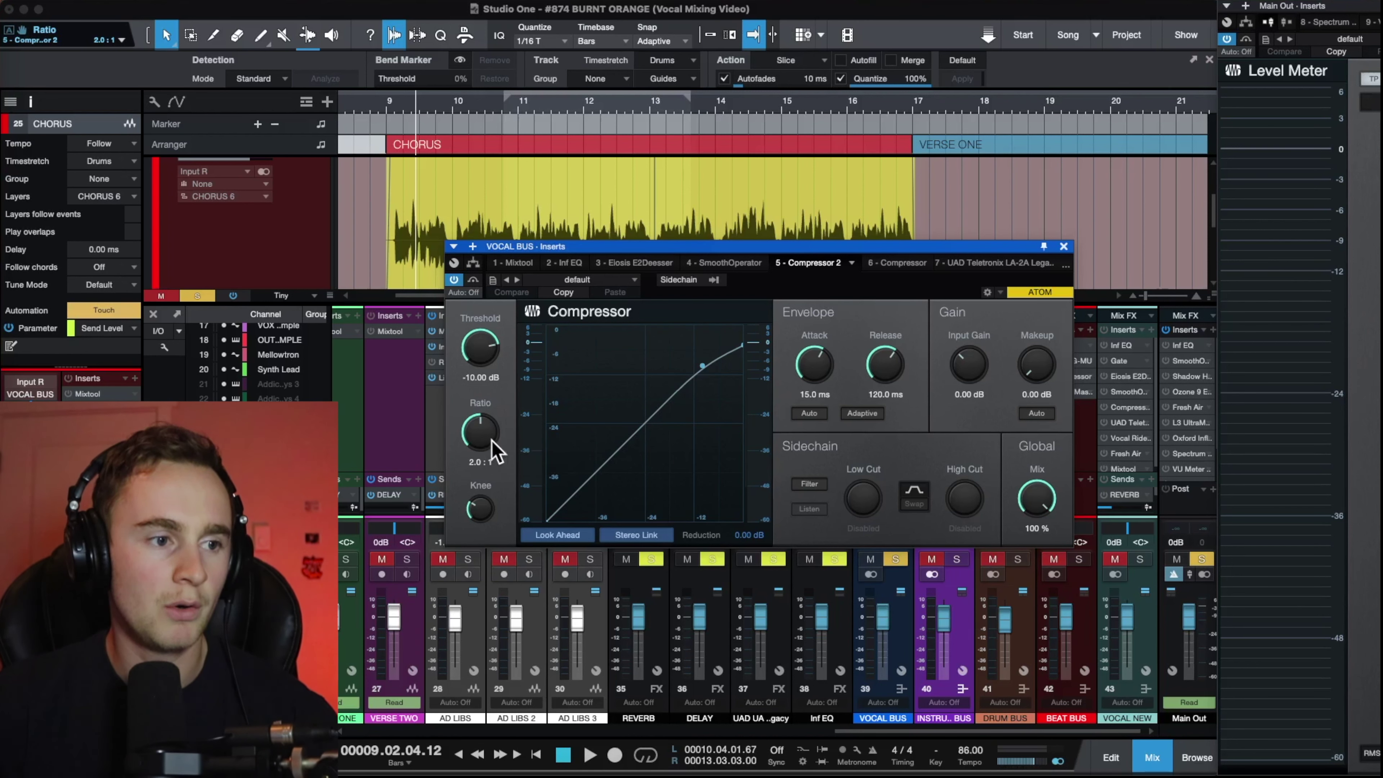
Set the new compressor's ratio to 3.1:1, attack to 0.14 ms and release to 56.1 ms
mouse_move(491, 436)
left_mouse_down()
mouse_move(479, 439)
mouse_move(495, 433)
left_mouse_up()
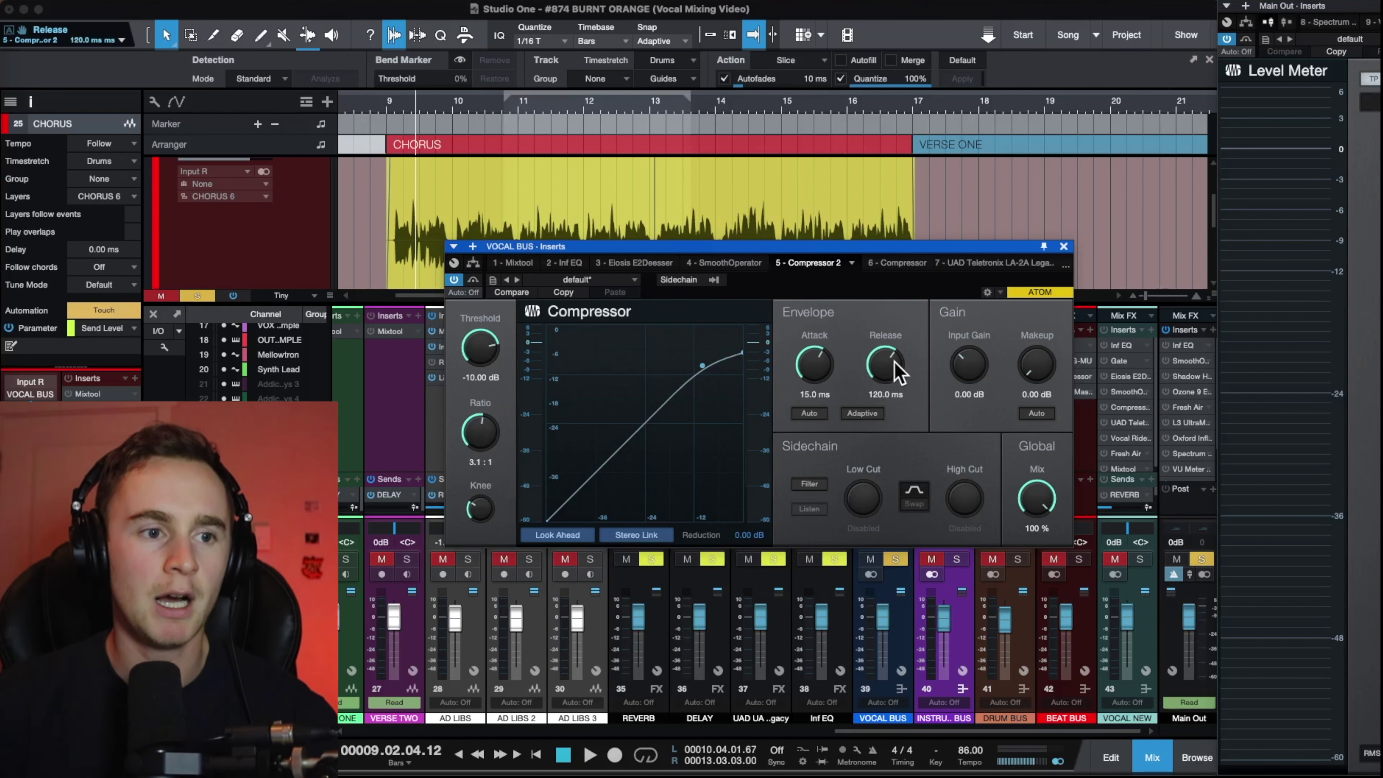
left_click_drag(814, 364, 812, 441)
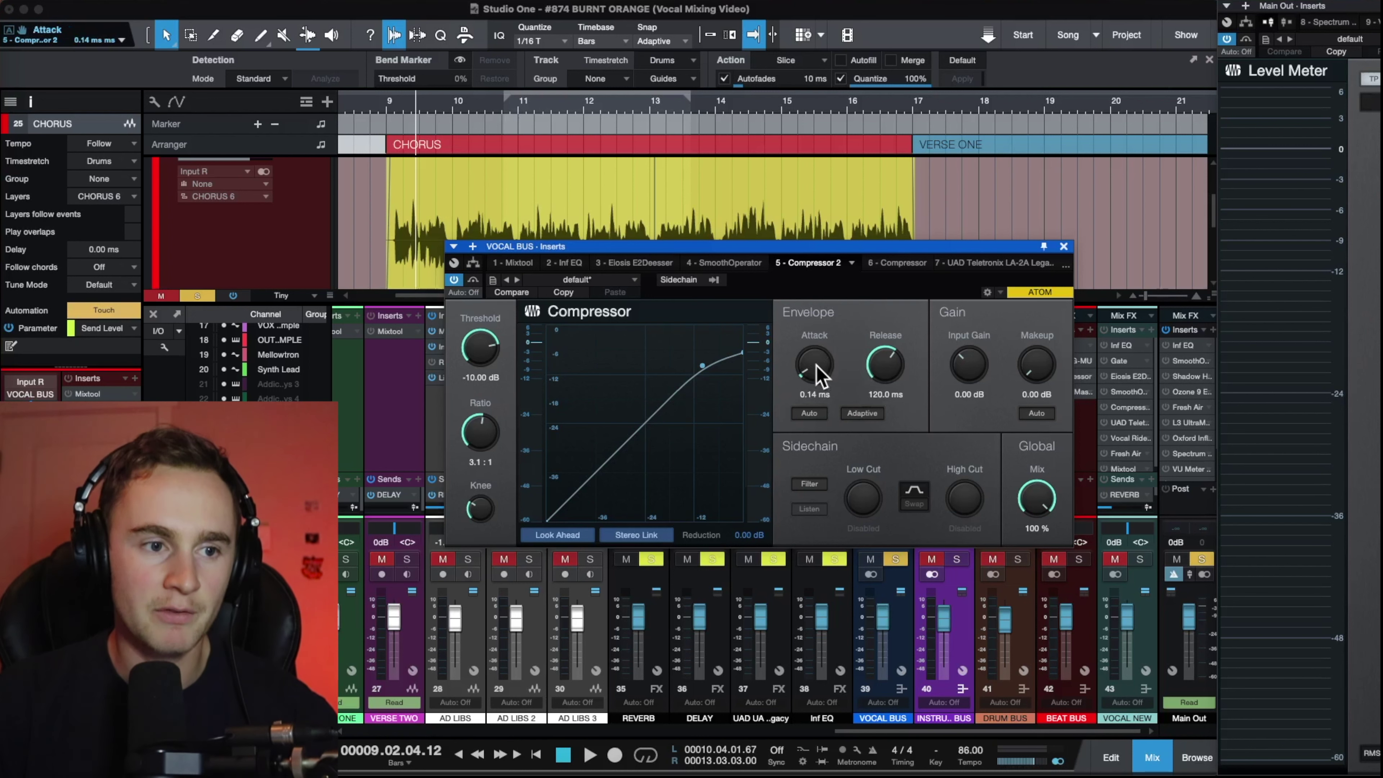
left_click_drag(886, 367, 886, 392)
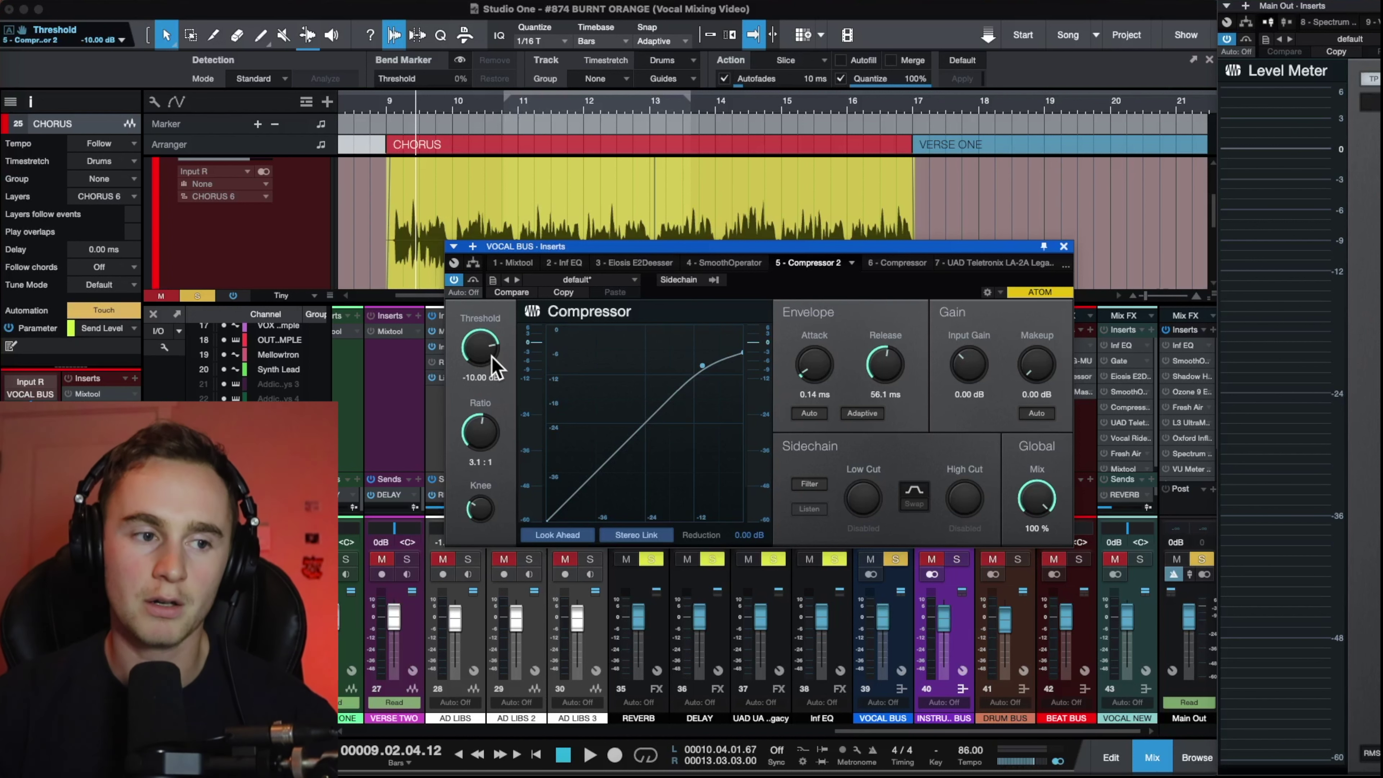
Lower the new compressor's threshold to -19.12 dB during playback and check its gain reduction on the chorus vocal
key("space")
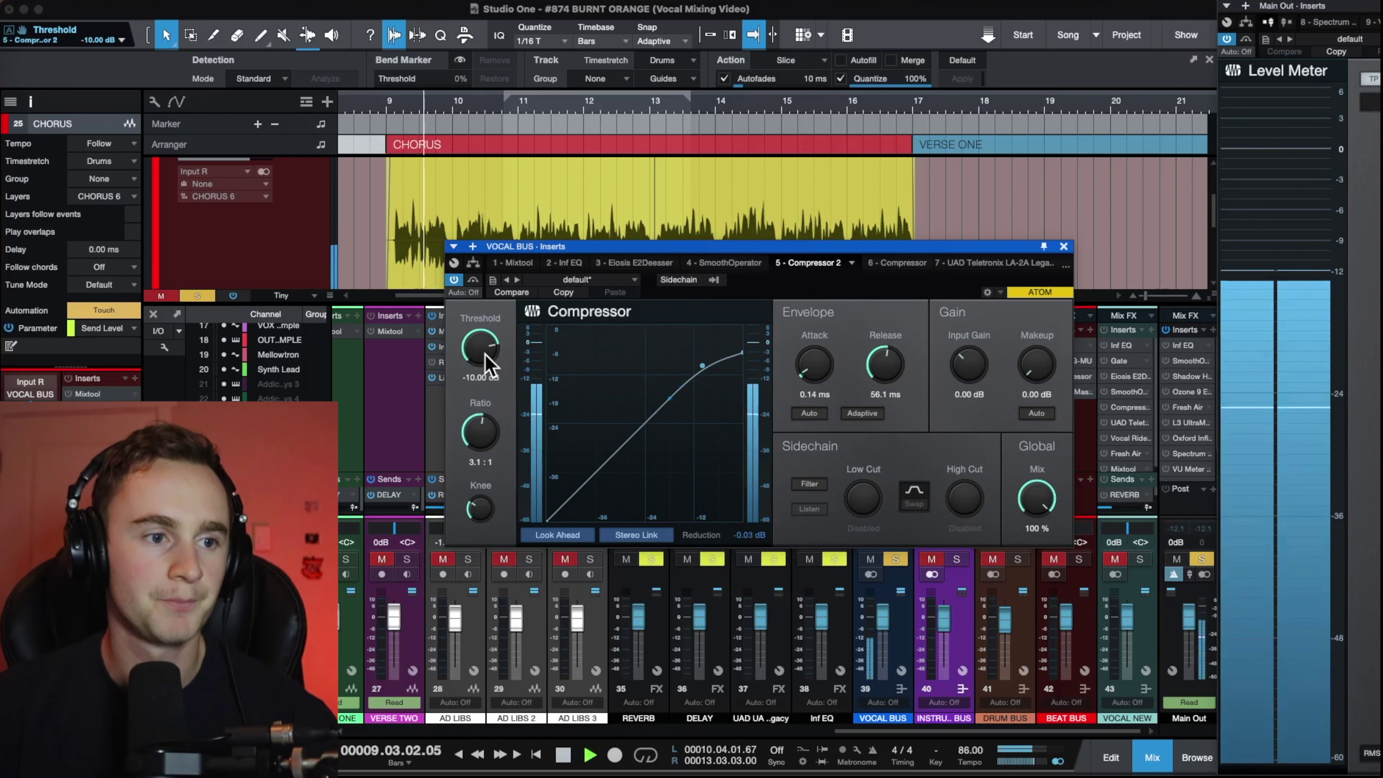
mouse_move(487, 366)
left_mouse_down()
mouse_move(479, 346)
mouse_move(487, 384)
mouse_move(479, 349)
left_mouse_up()
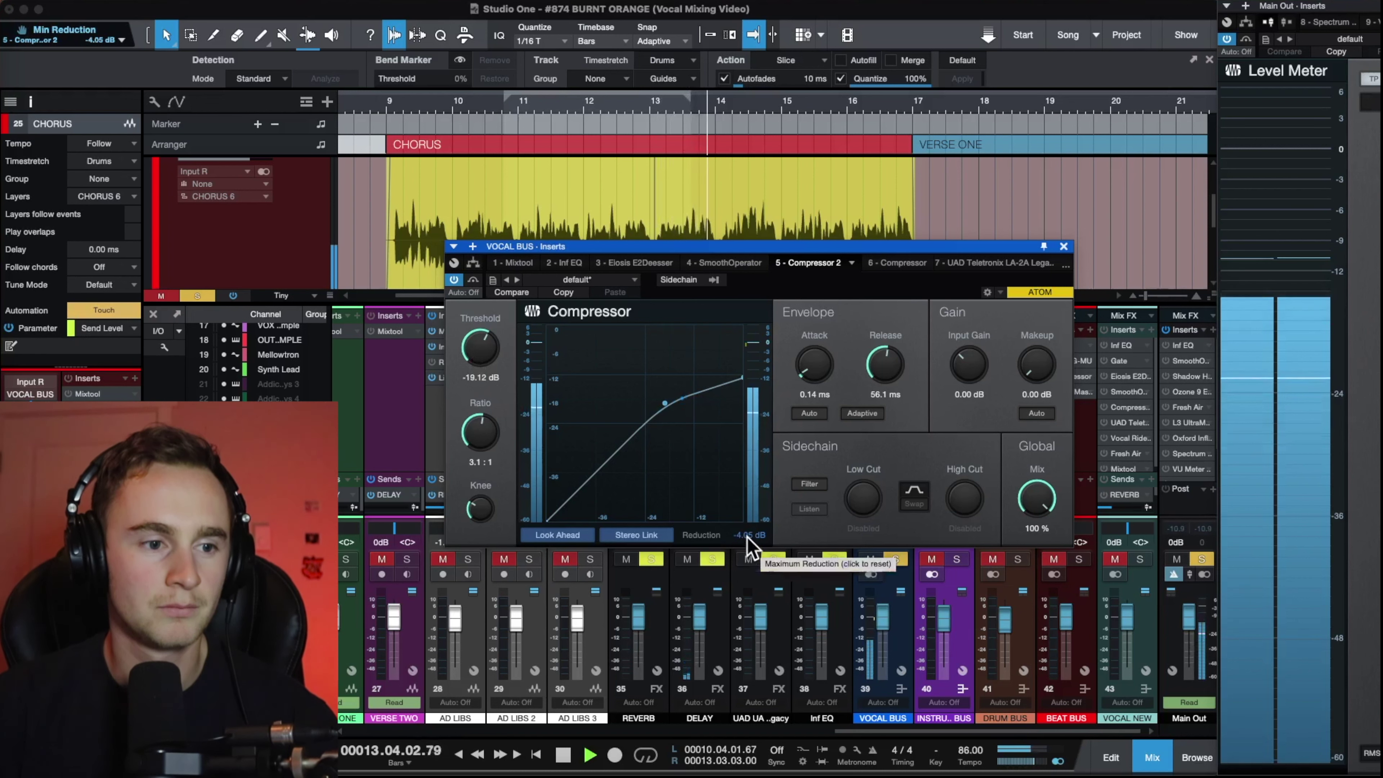
key("space")
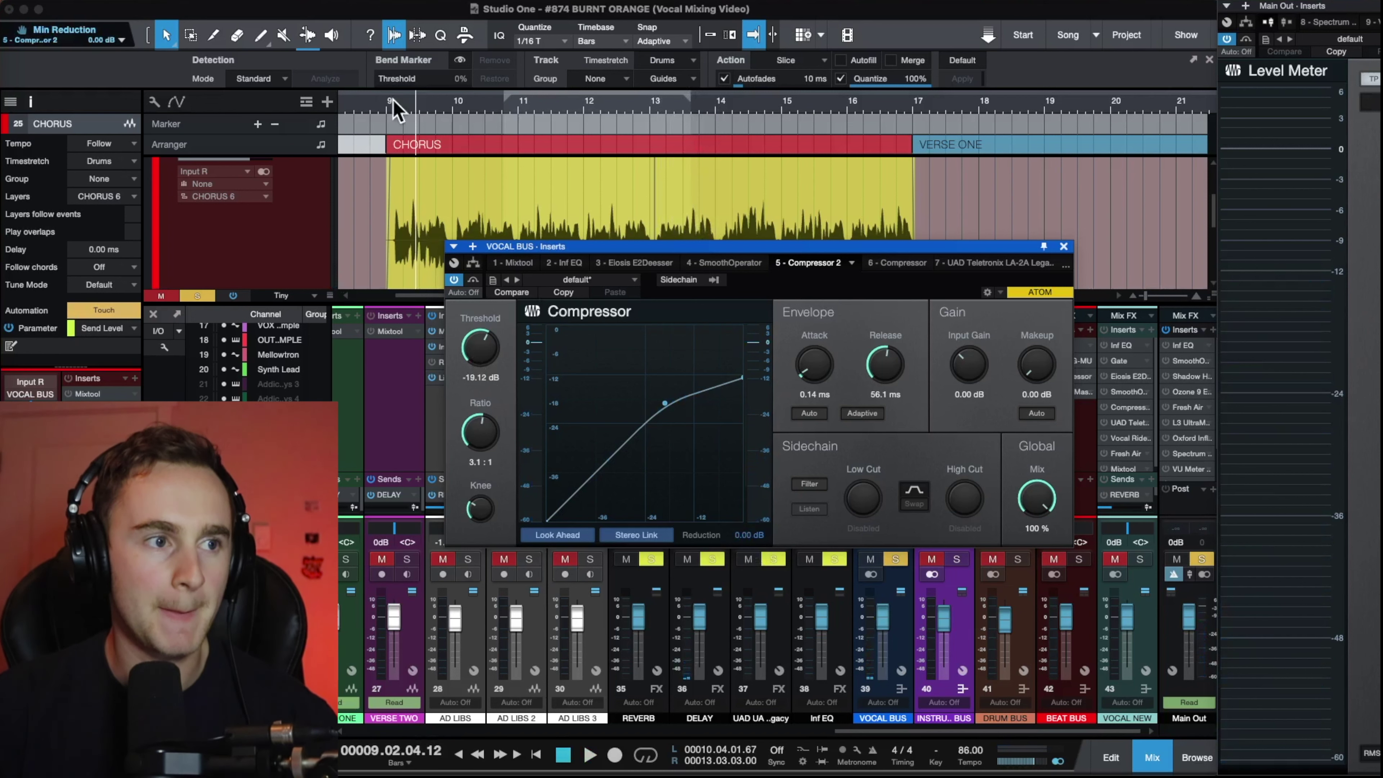
key("space")
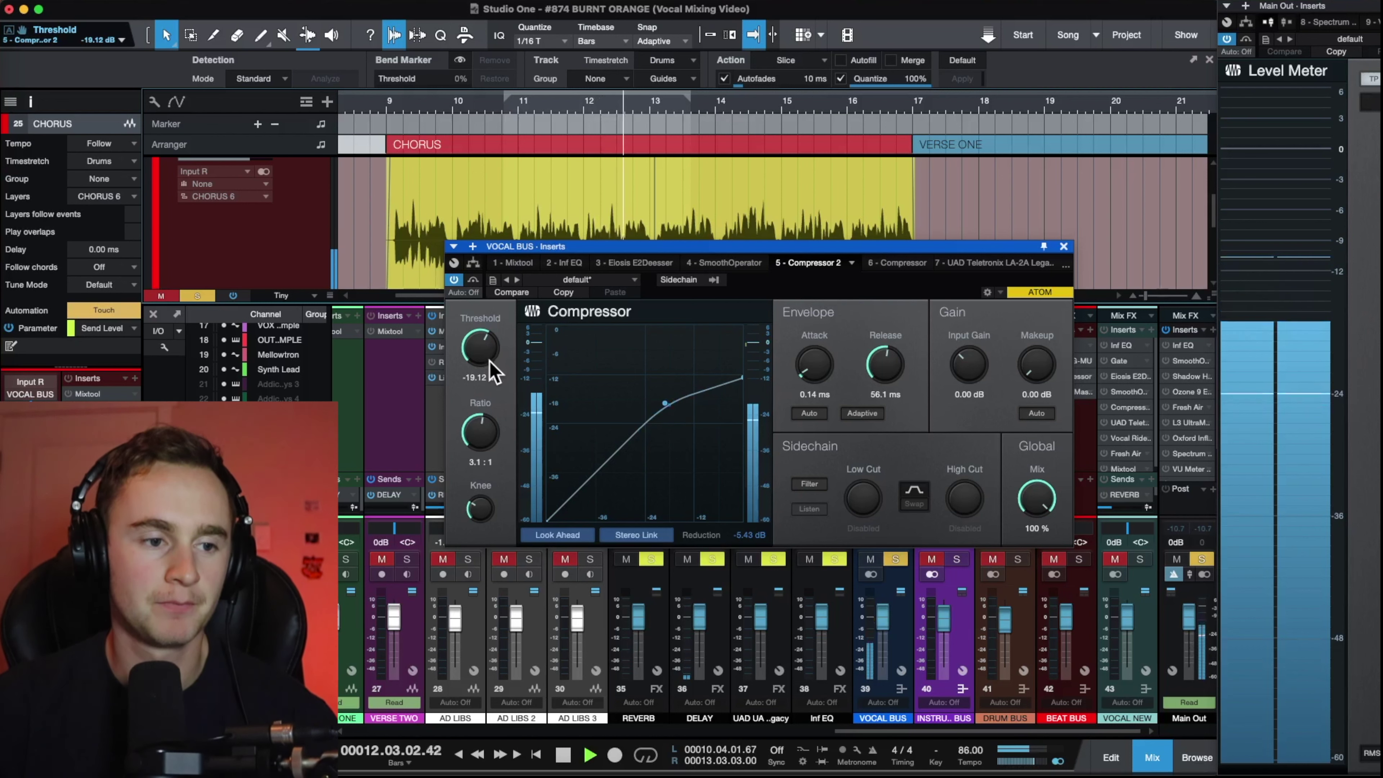
key("space")
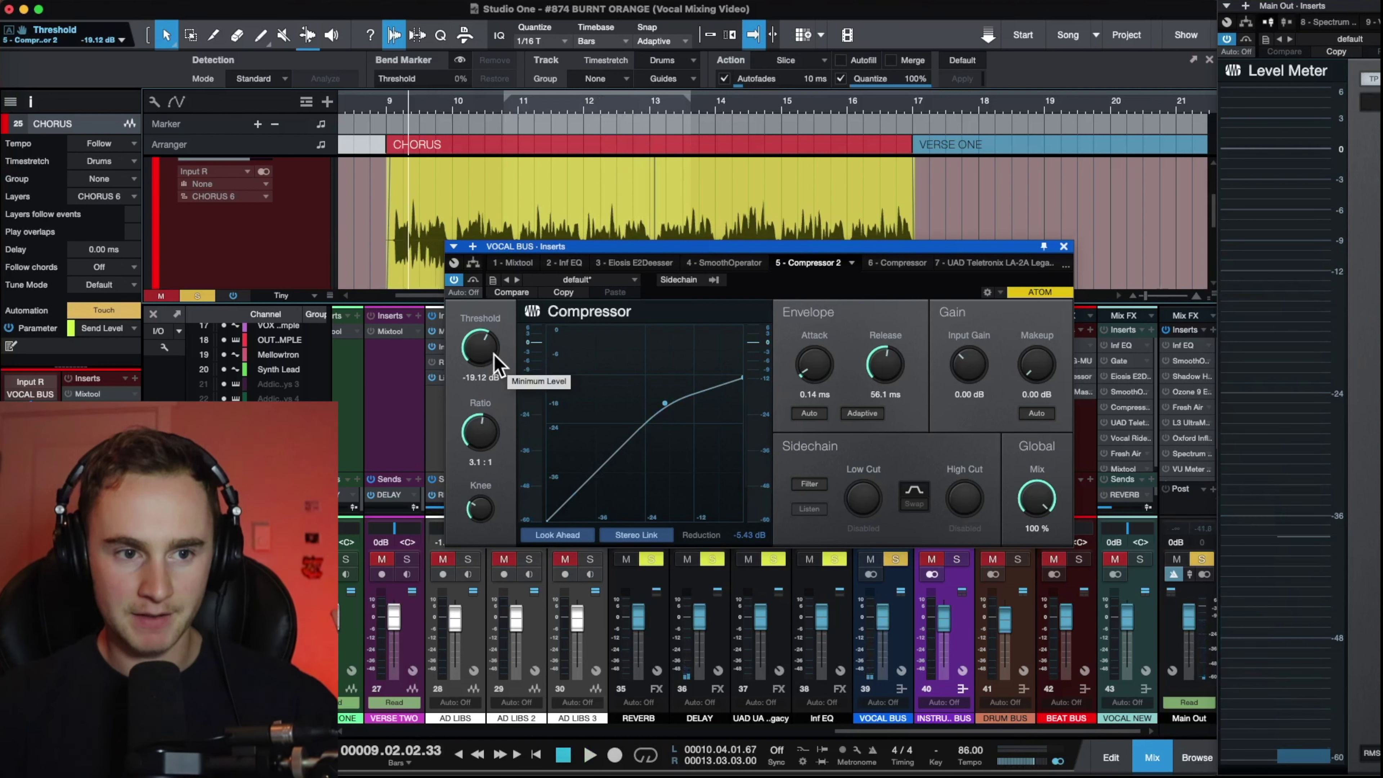
Compare the vocal with the new compressor bypassed and active, and set its makeup gain to 1.92 dB
left_click_drag(1014, 245, 958, 219)
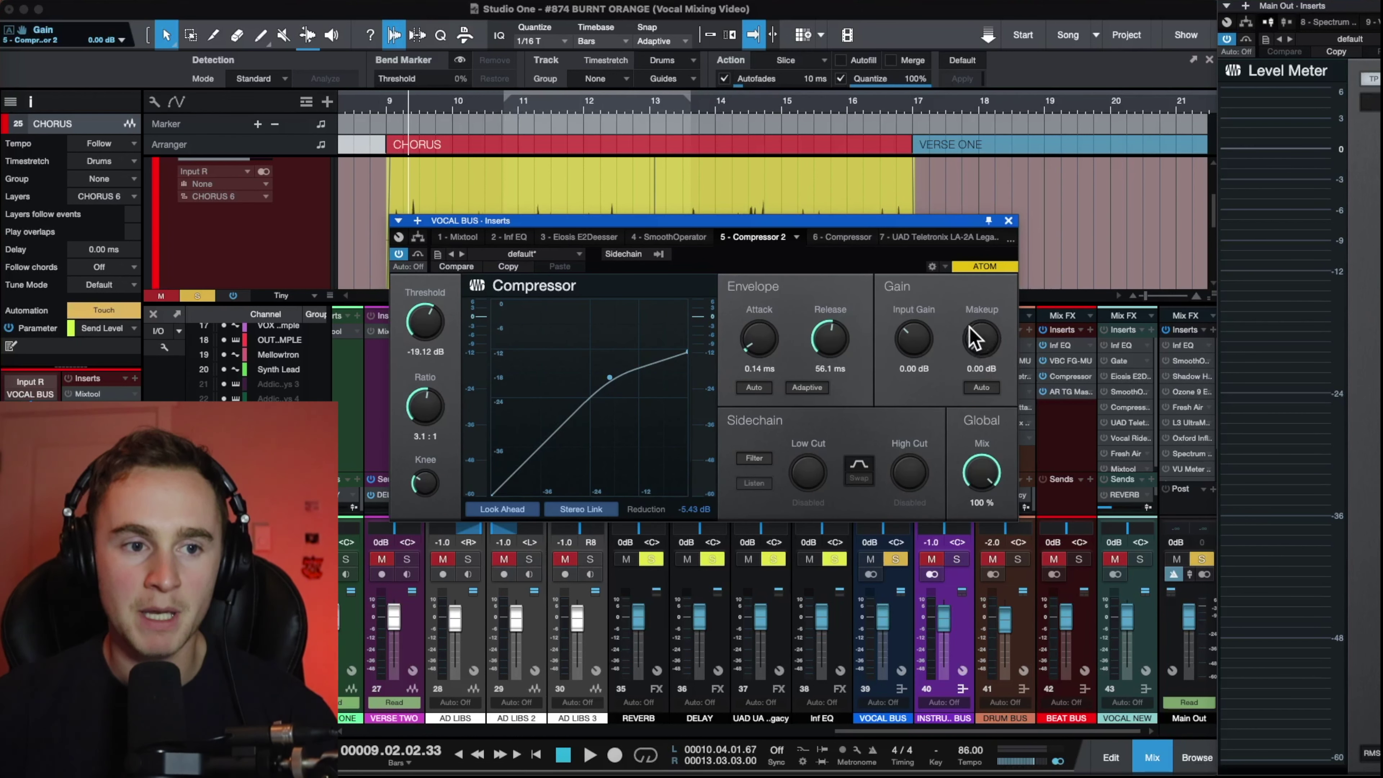
left_click(399, 254)
key("space")
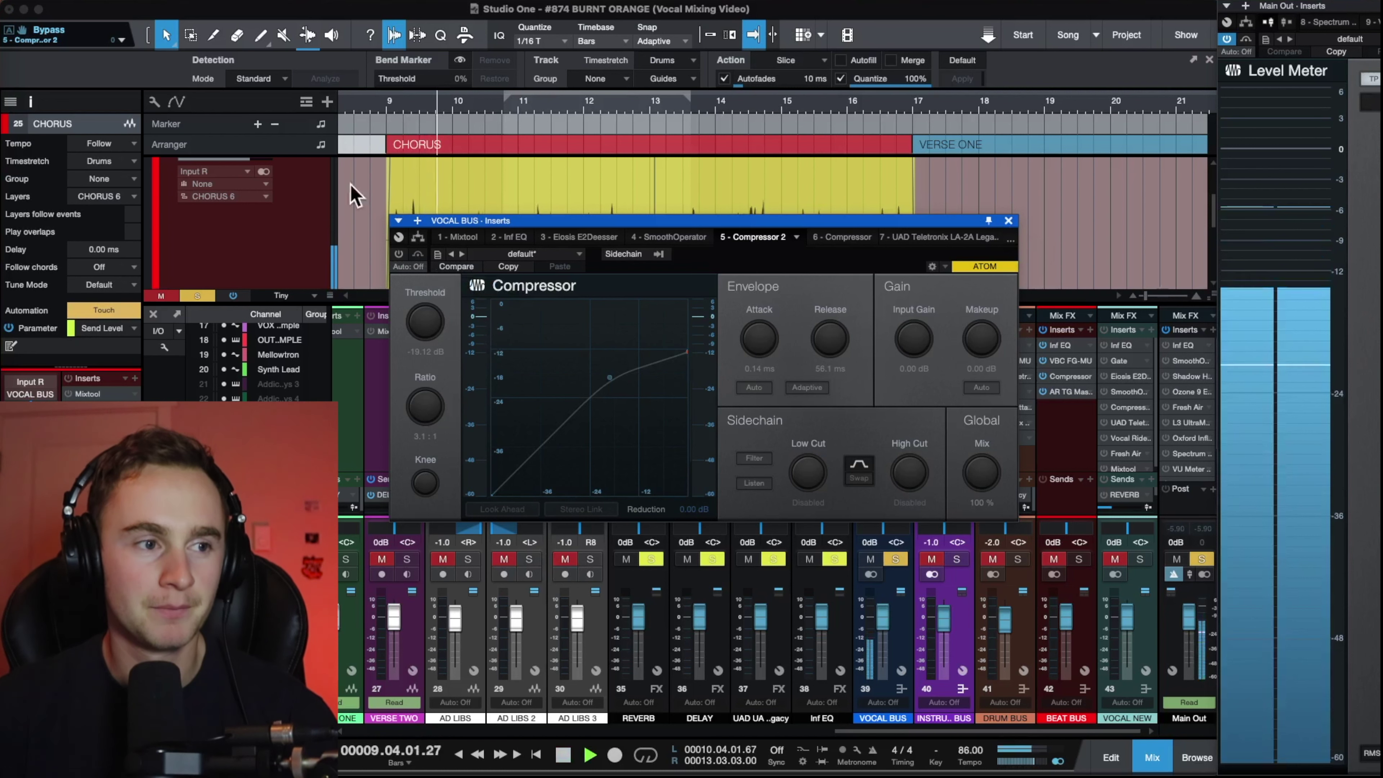
left_click(399, 254)
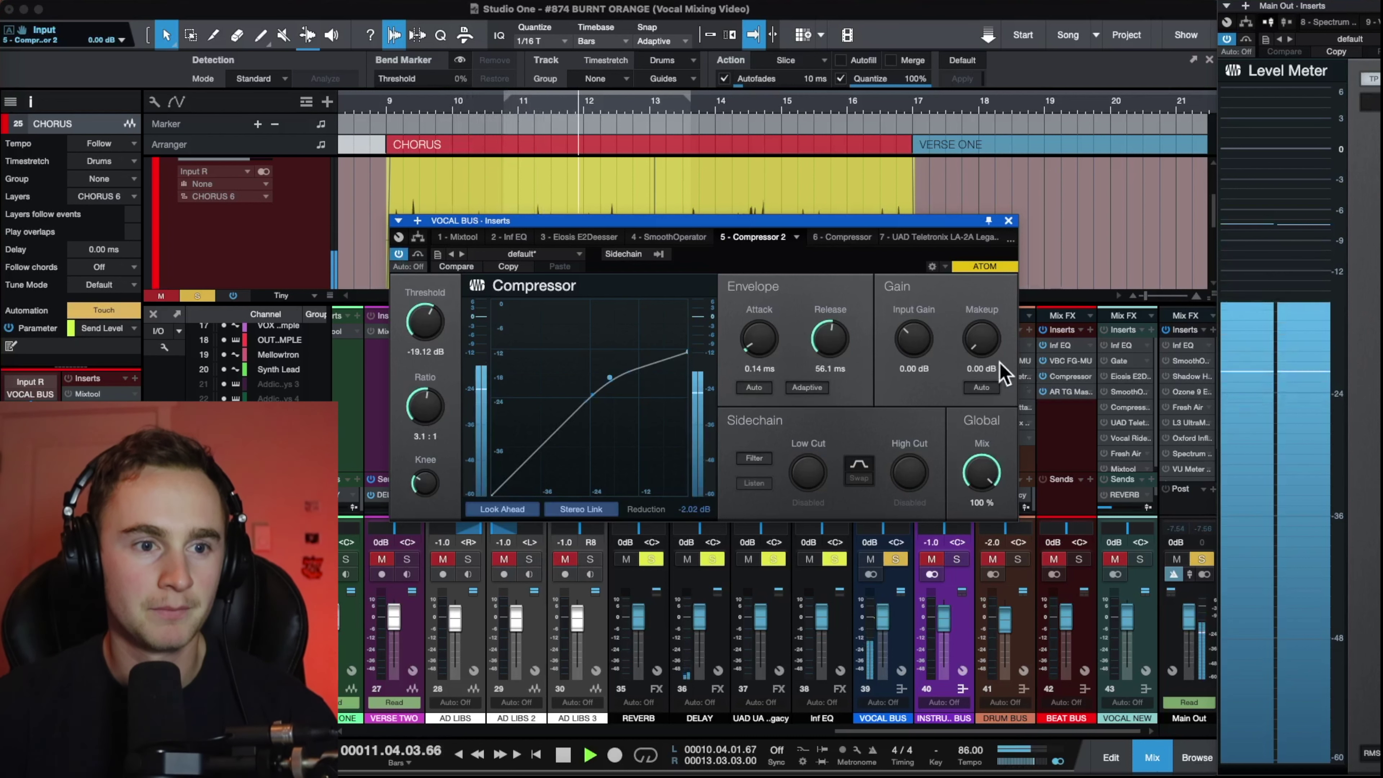
left_click_drag(984, 343, 987, 341)
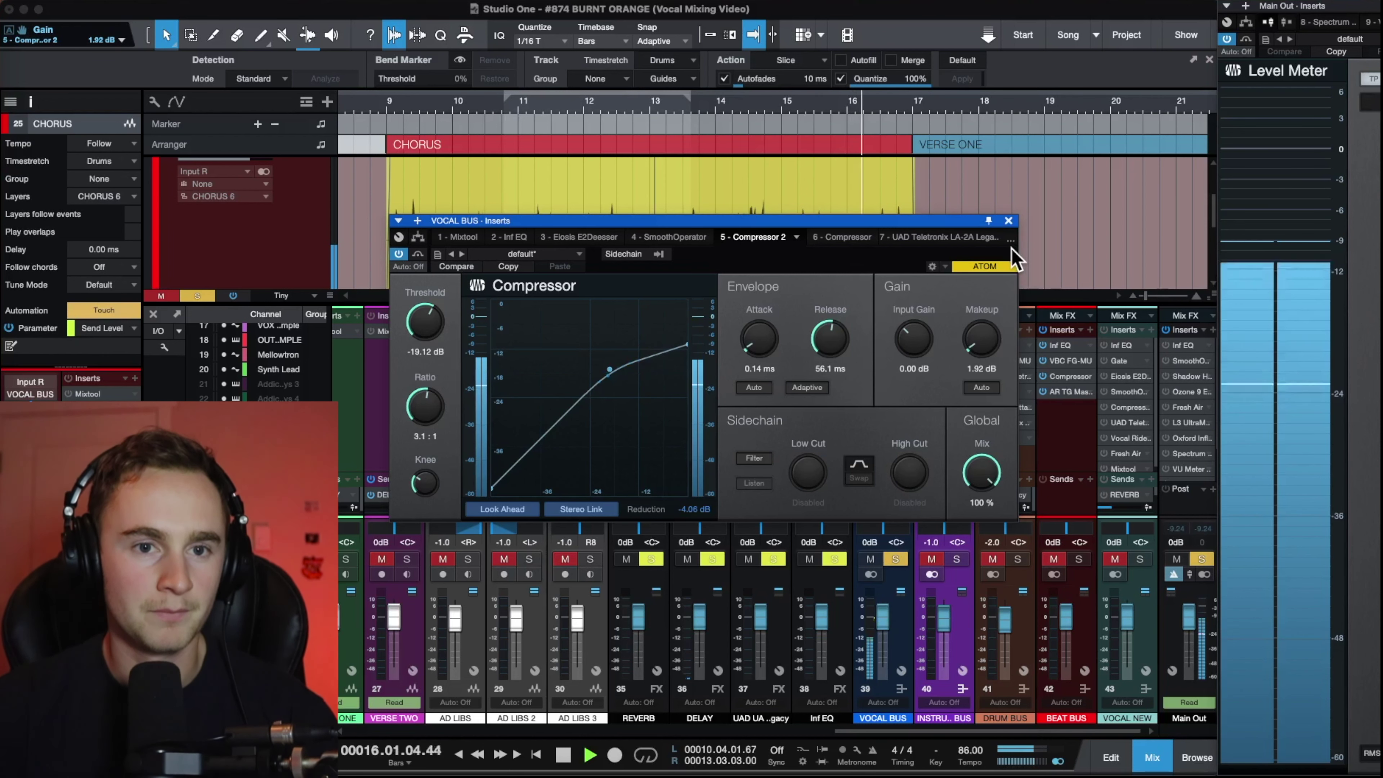
key("space")
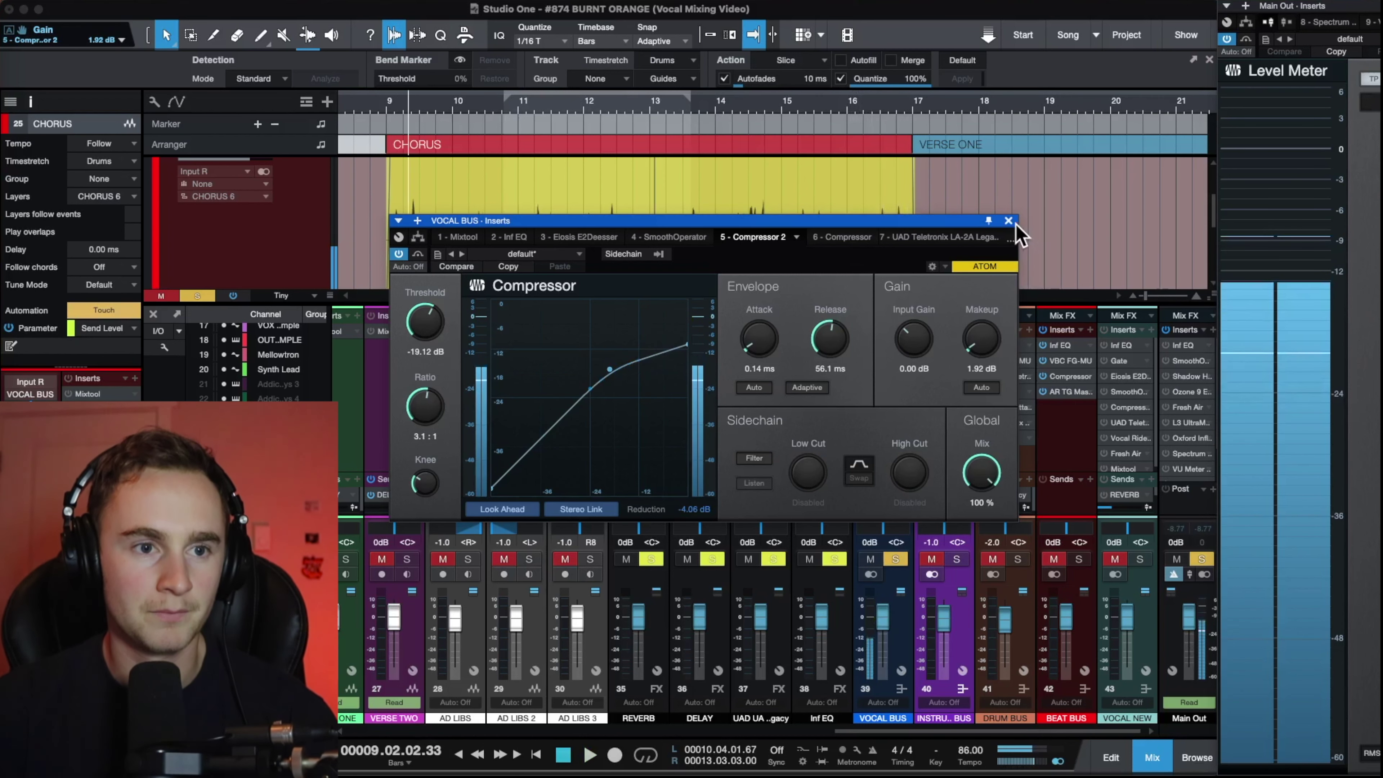
Close the new compressor and remove the older Compressor that follows it on the vocal bus
left_click(1008, 220)
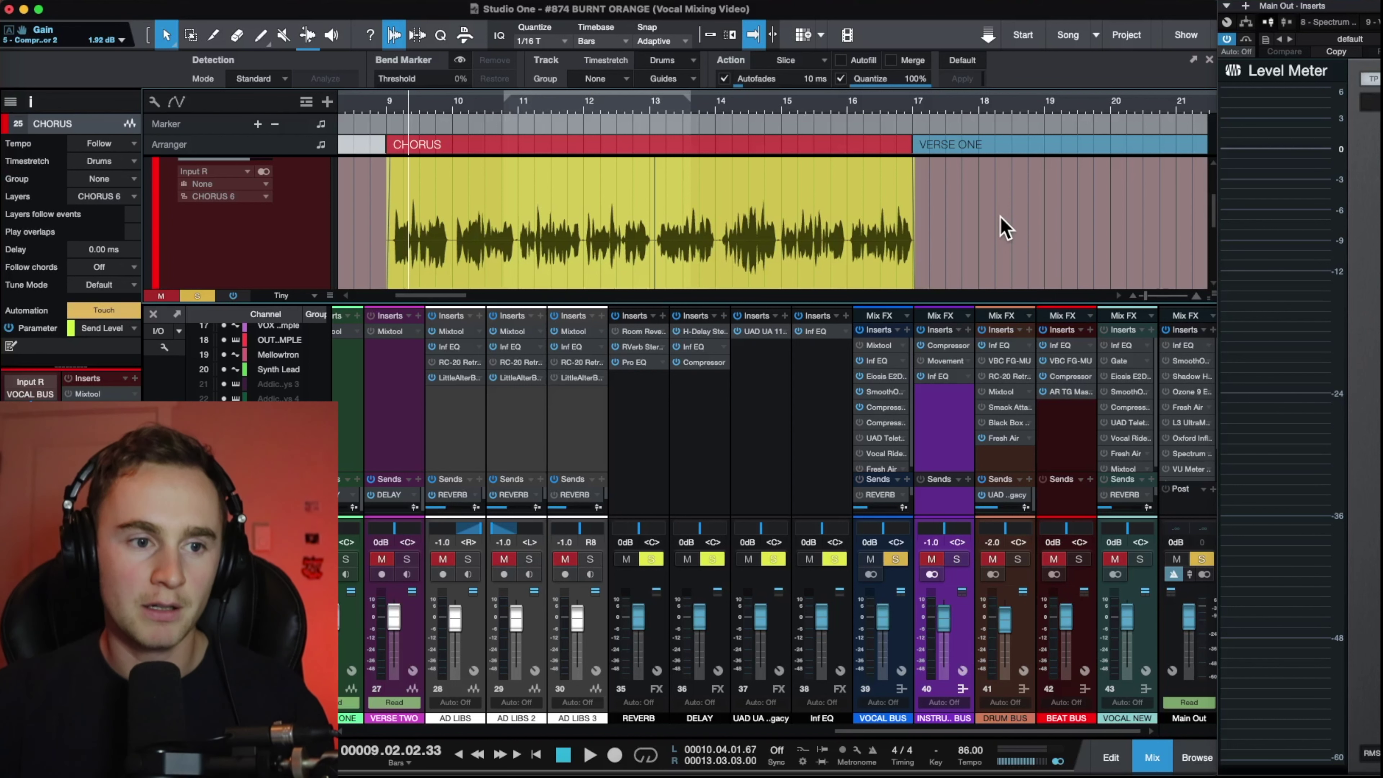
right_click(885, 435)
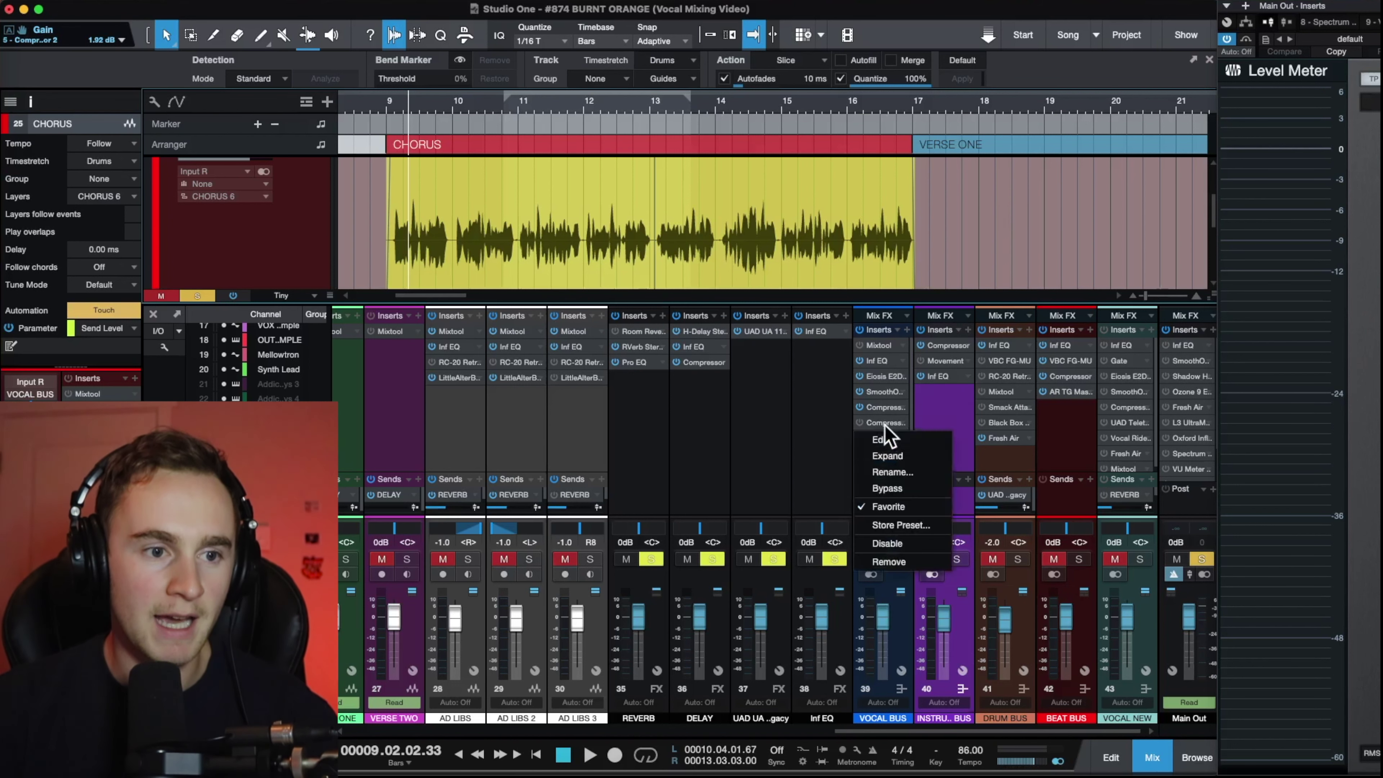
left_click(889, 562)
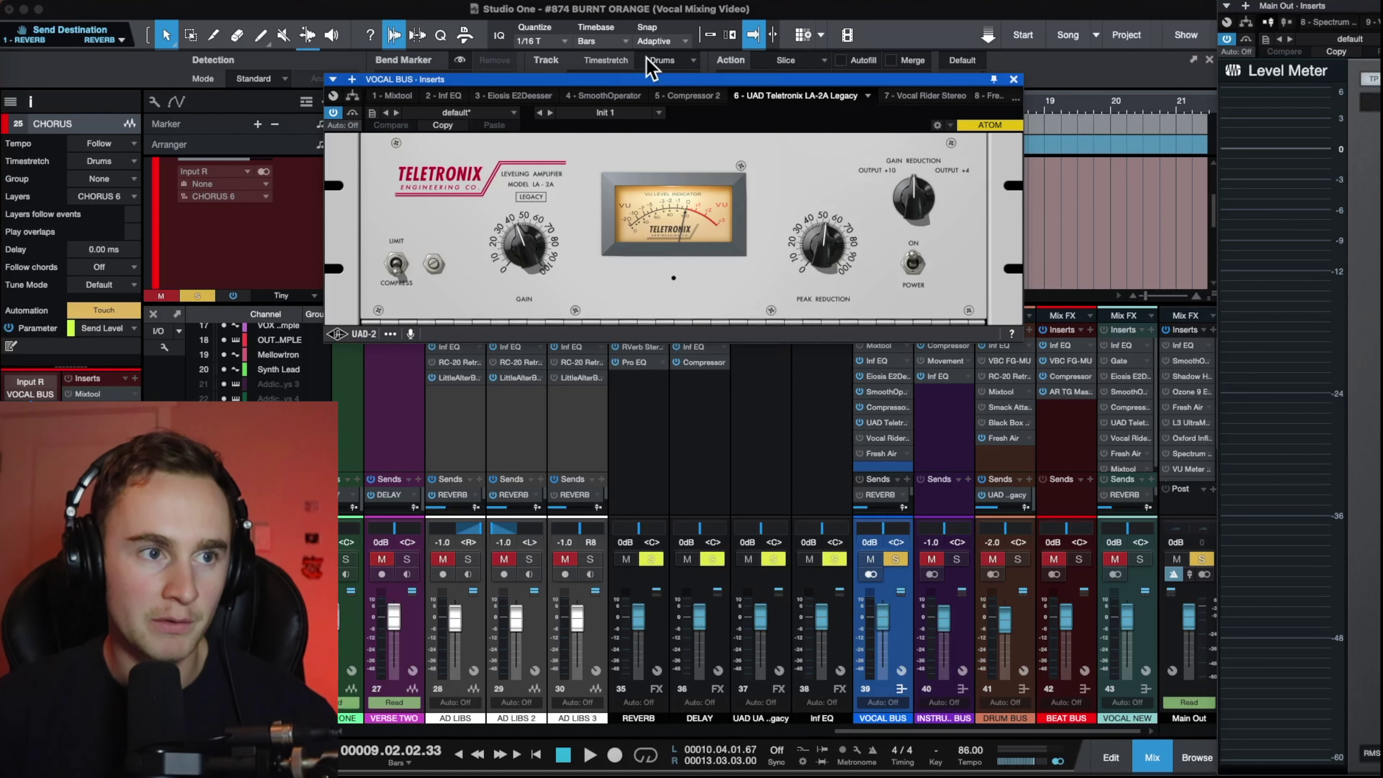
Reposition the vocal bus's UAD Teletronix LA-2A Legacy window and play the chorus vocal to check its gain reduction meter
left_click_drag(675, 80, 719, 136)
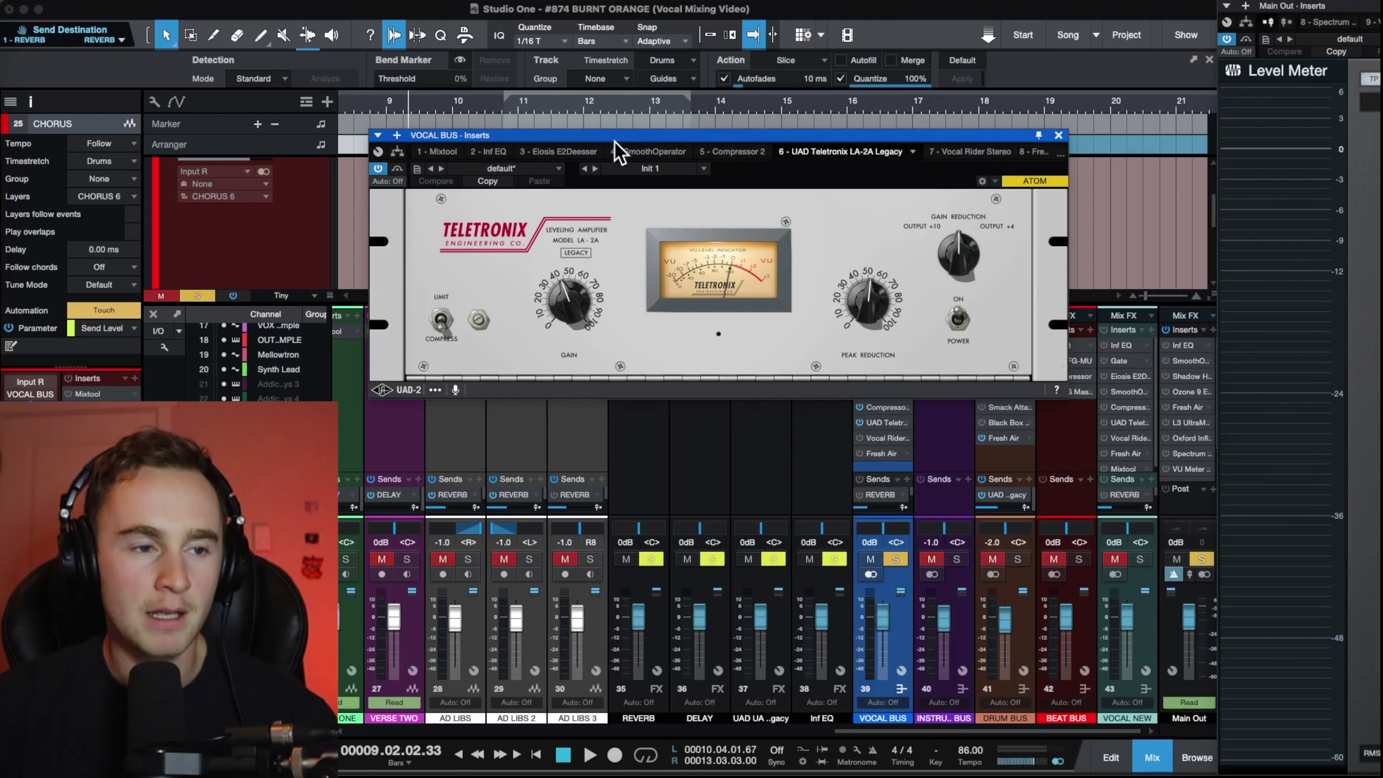
left_click_drag(651, 136, 642, 155)
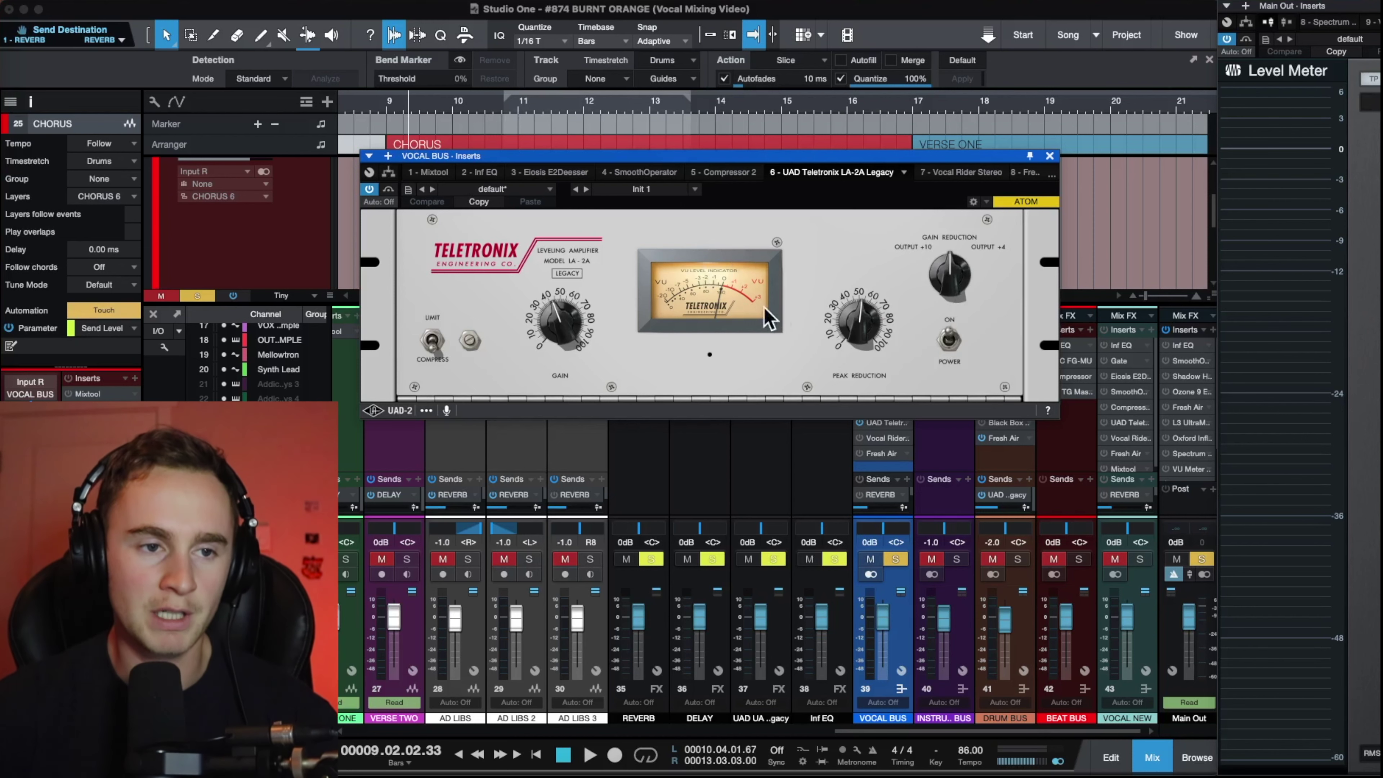
left_click_drag(985, 156, 972, 38)
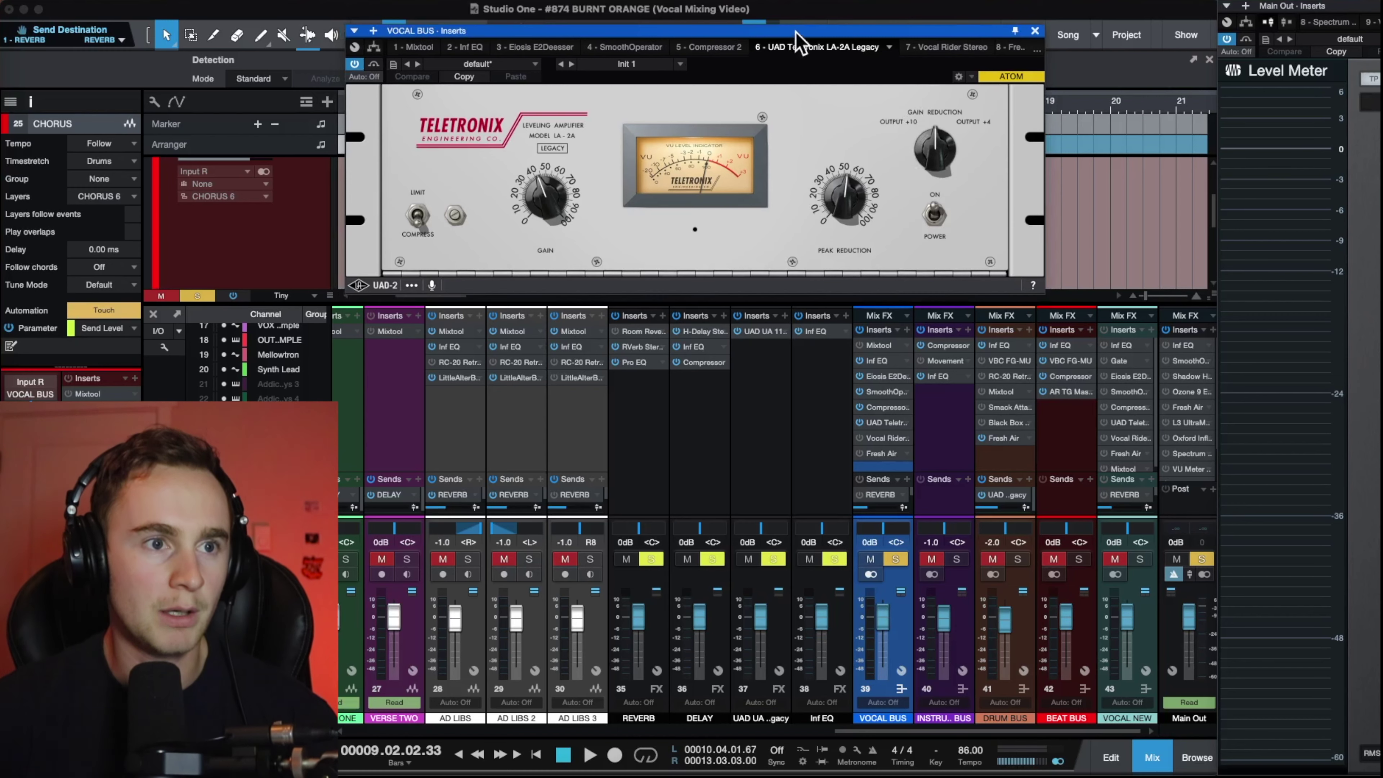
left_click_drag(796, 32, 850, 191)
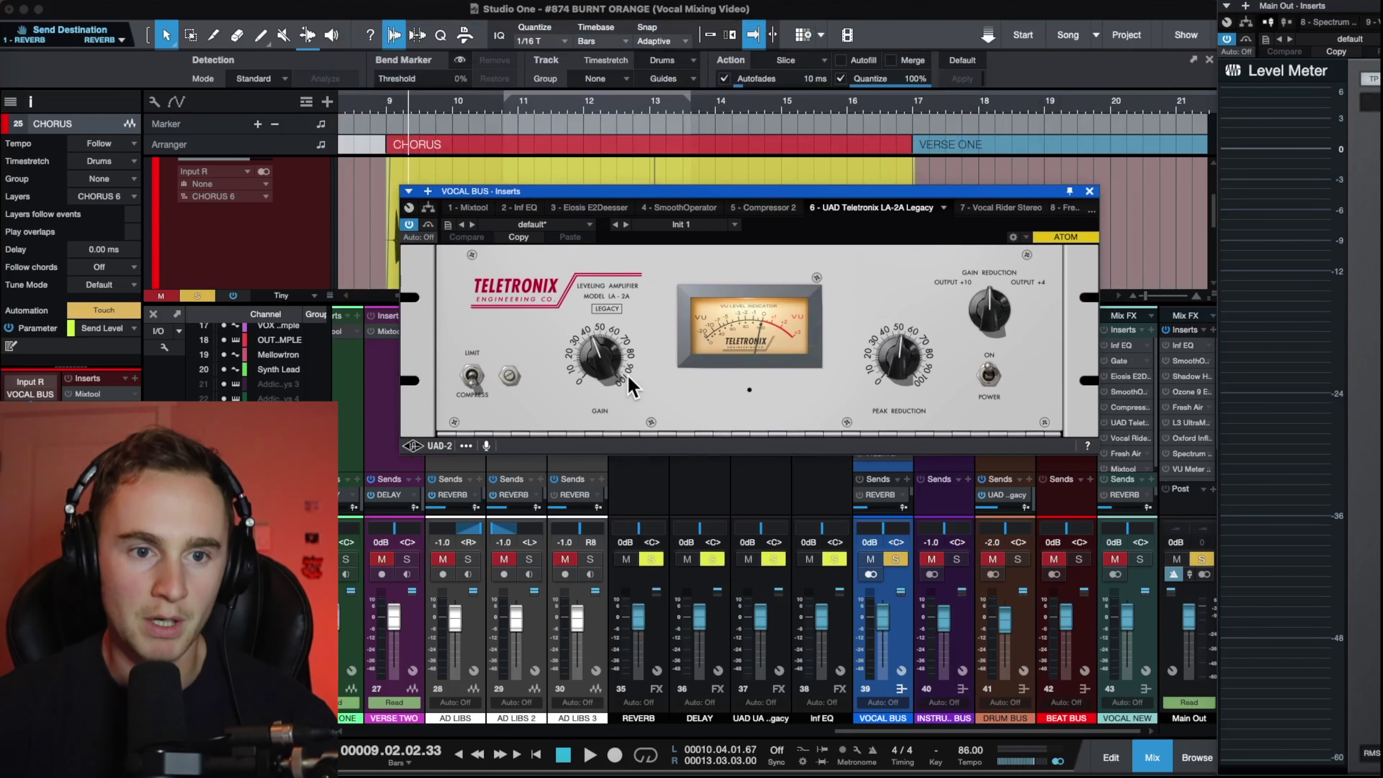
key("space")
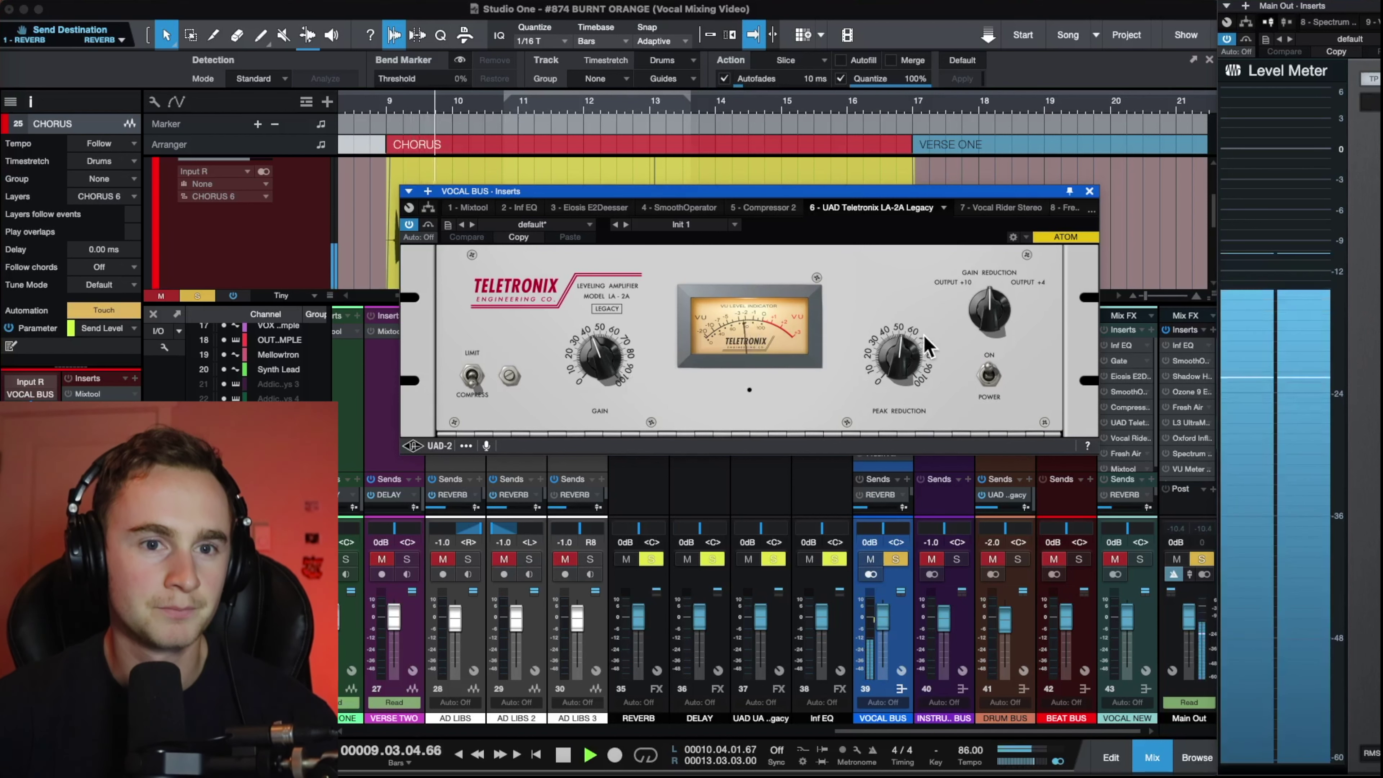
key("space")
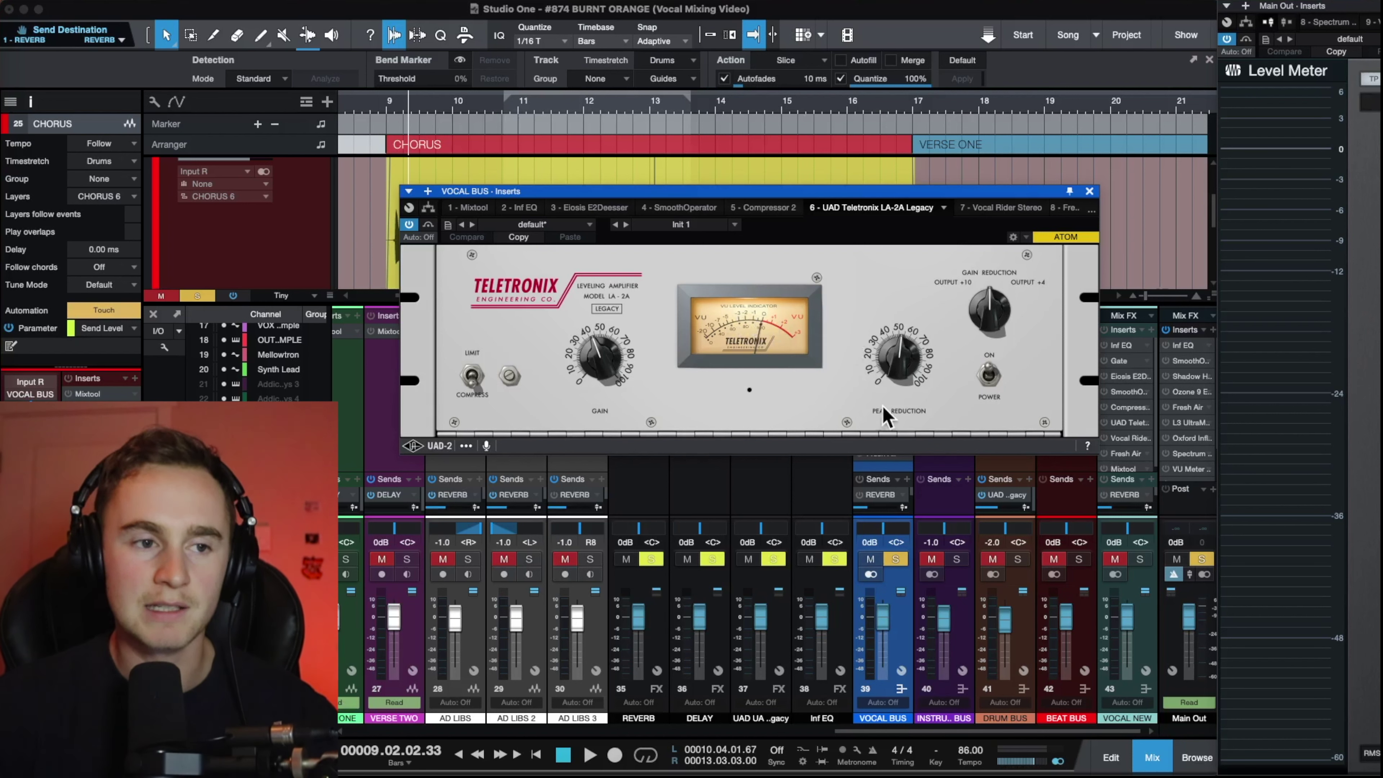
Set the LA-2A's peak reduction to 48 while playing the chorus vocal
key("space")
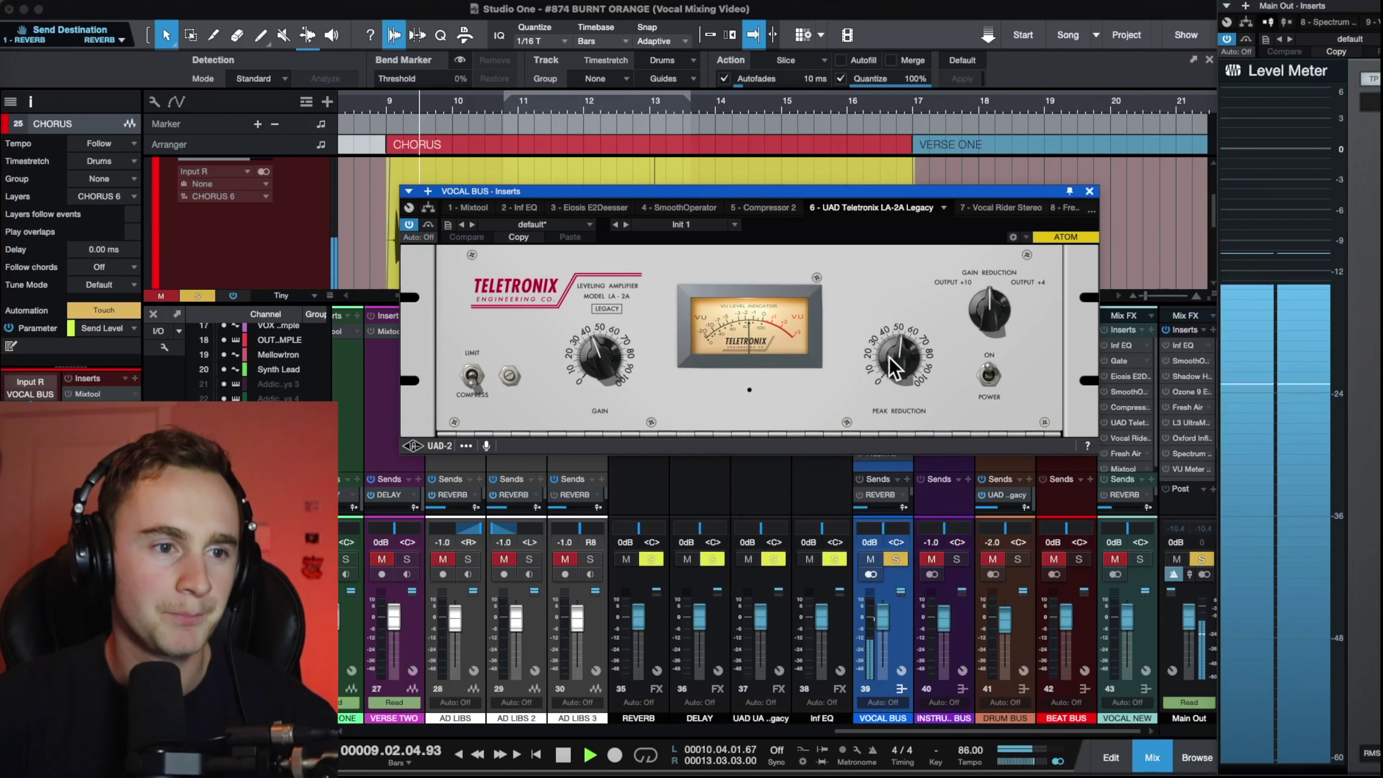
left_click_drag(893, 370, 889, 364)
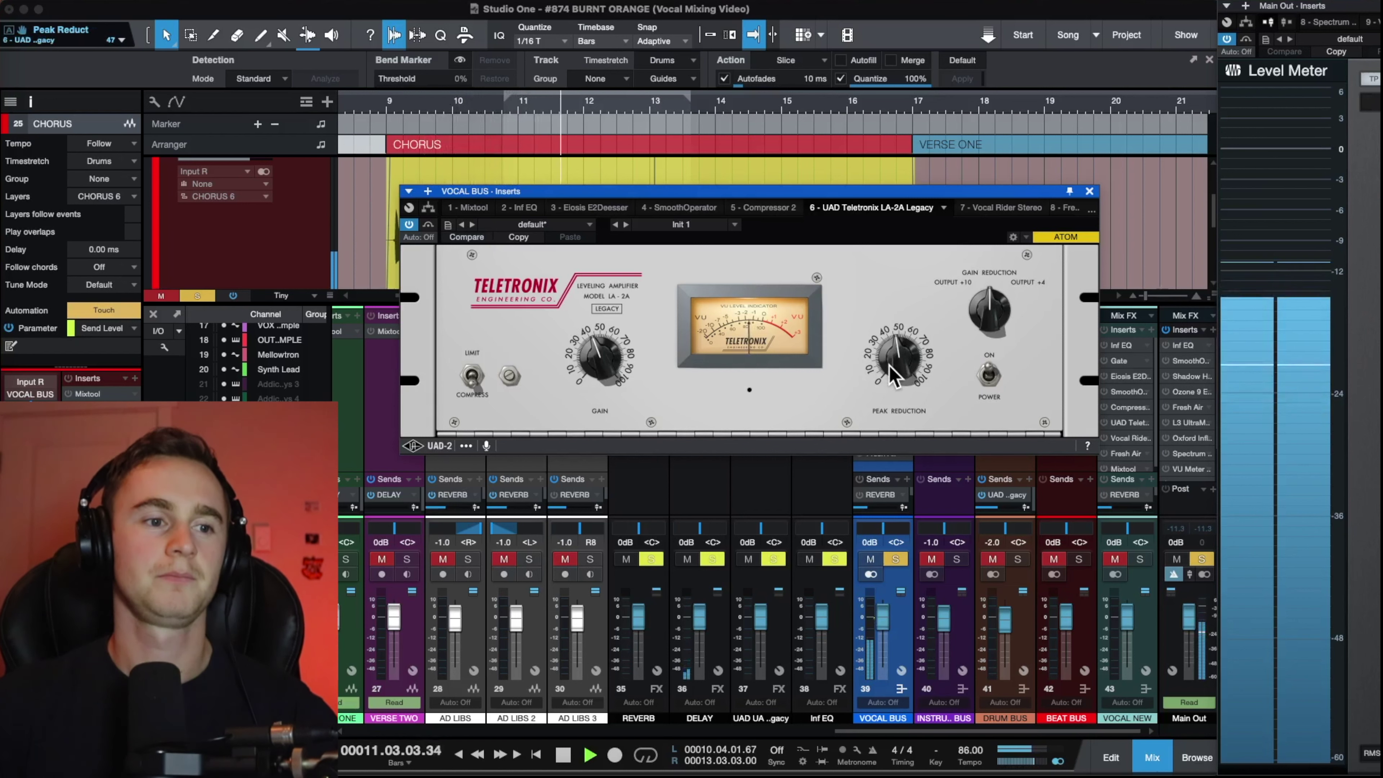
left_click_drag(883, 368, 884, 362)
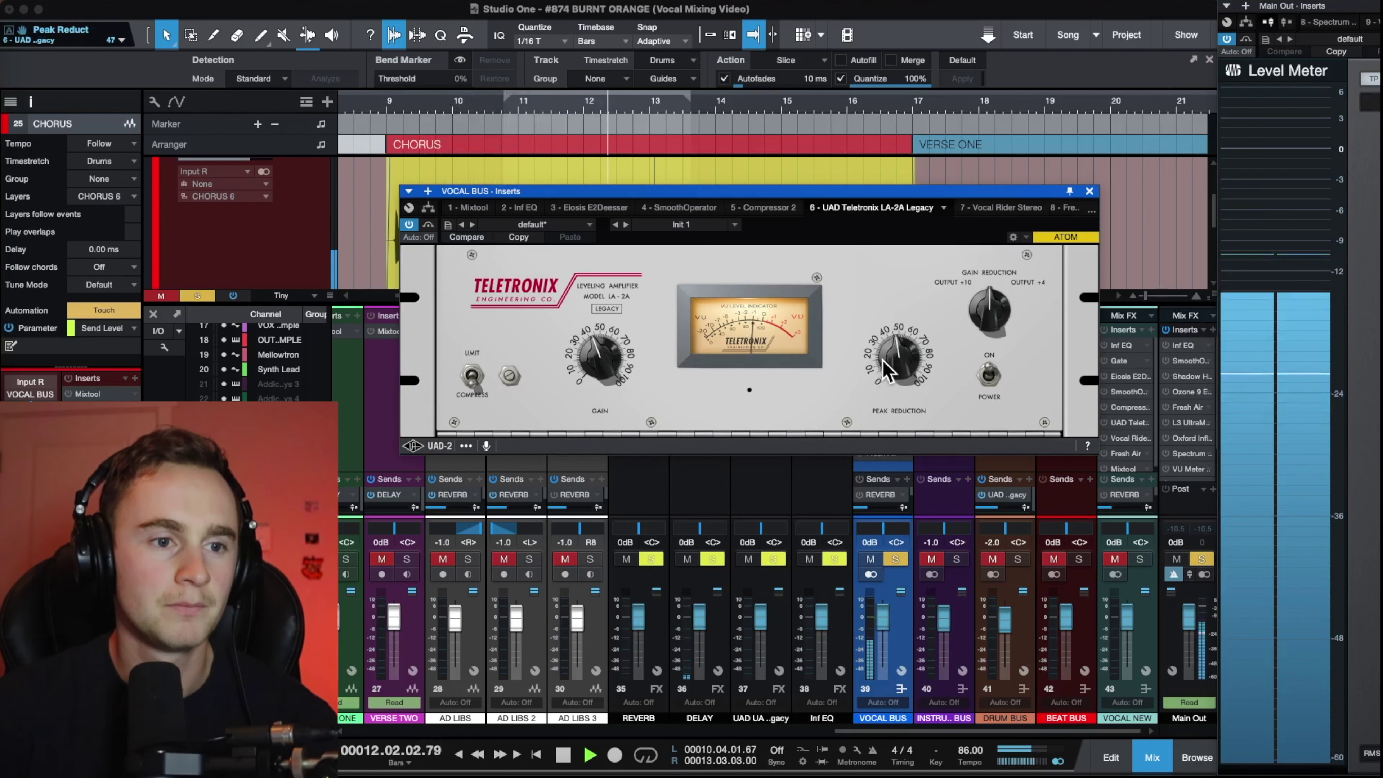
key("space")
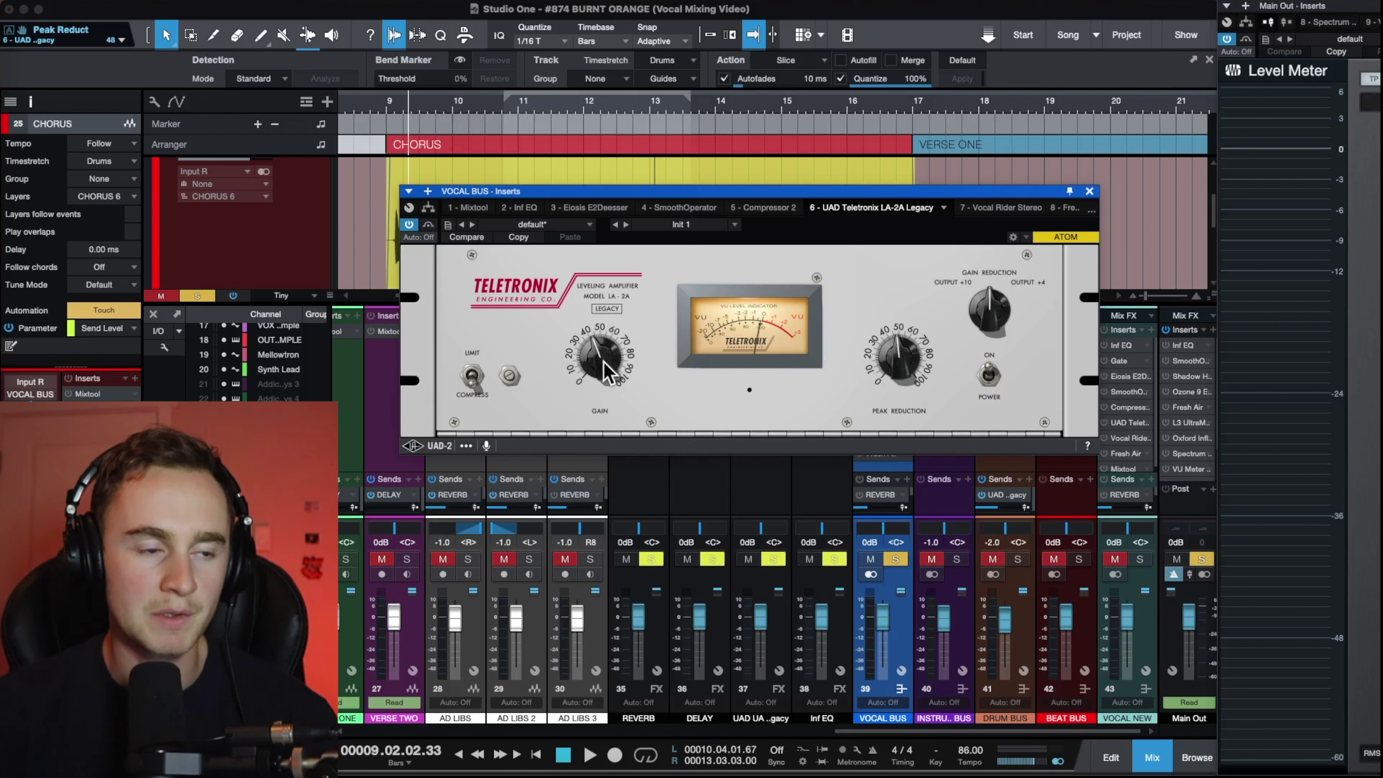
Set the LA-2A's gain to 45 during playback and close the plugin
key("space")
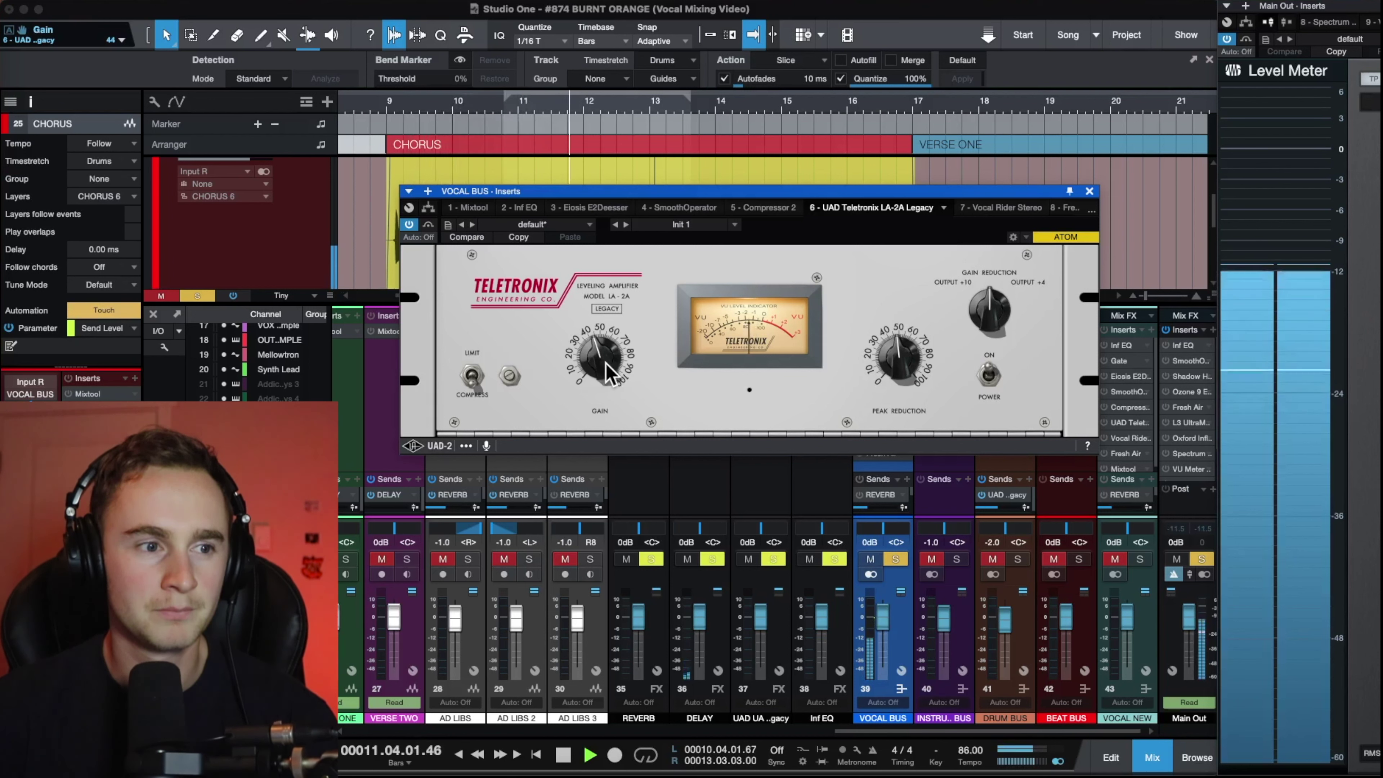
left_click(1089, 191)
key("space")
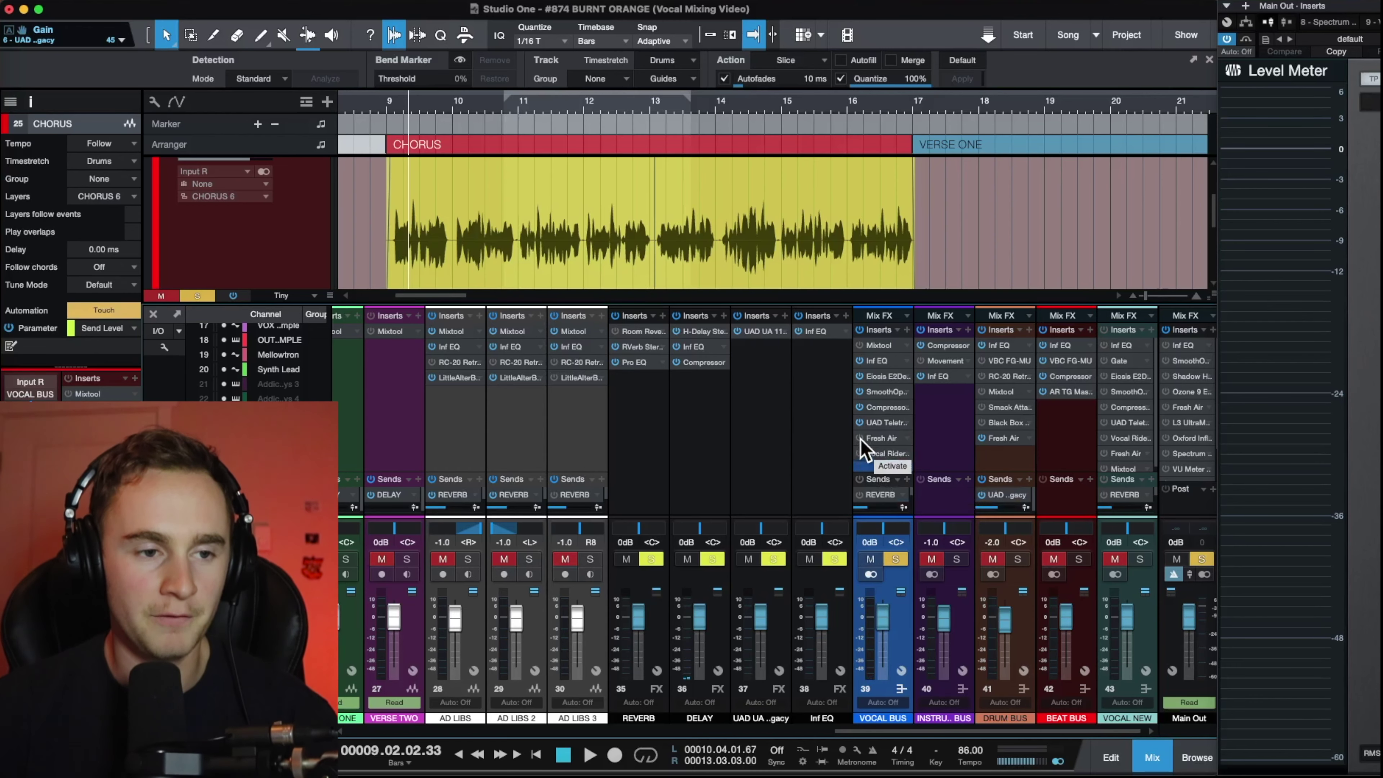
Activate Fresh Air on the vocal bus, reset Mid Air and High Air to 0, and listen to the chorus vocal
double_click(886, 440)
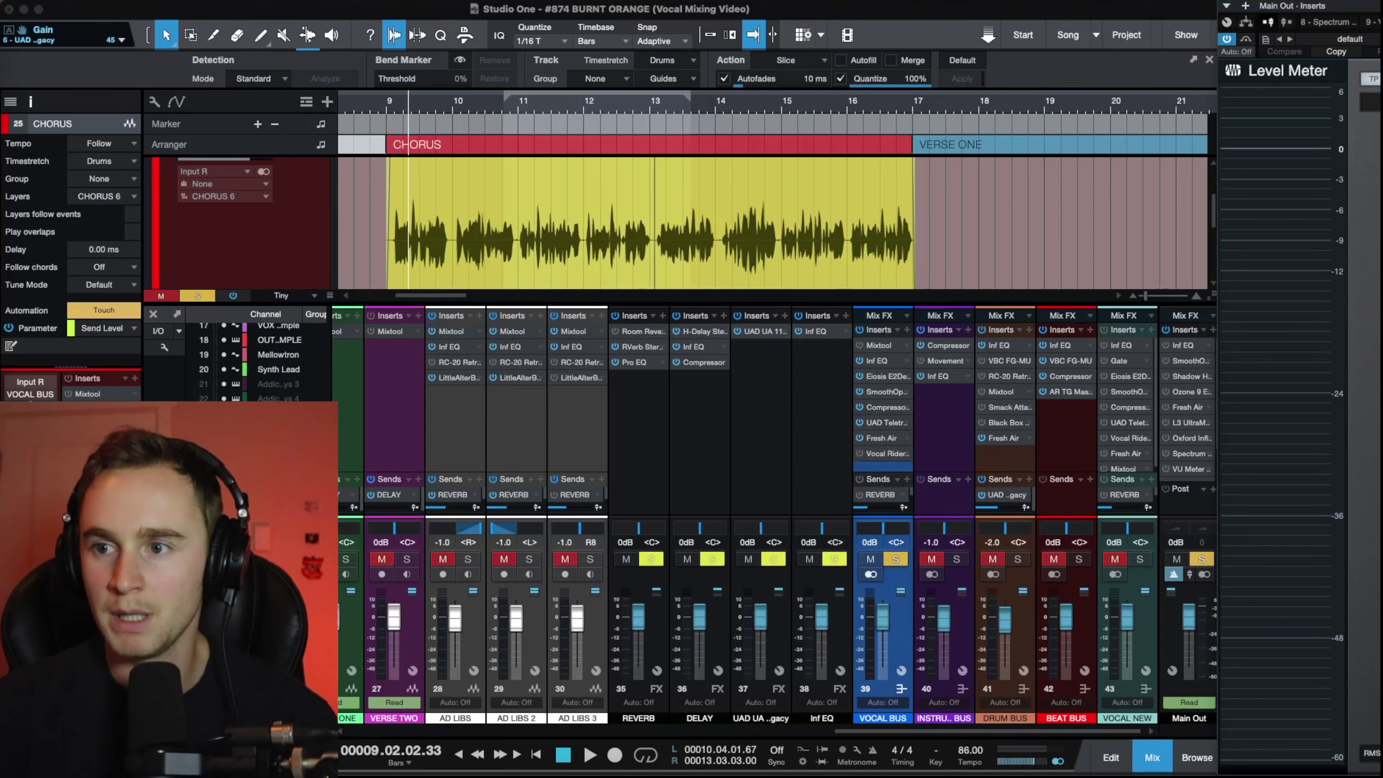
left_click_drag(1381, 140, 782, 108)
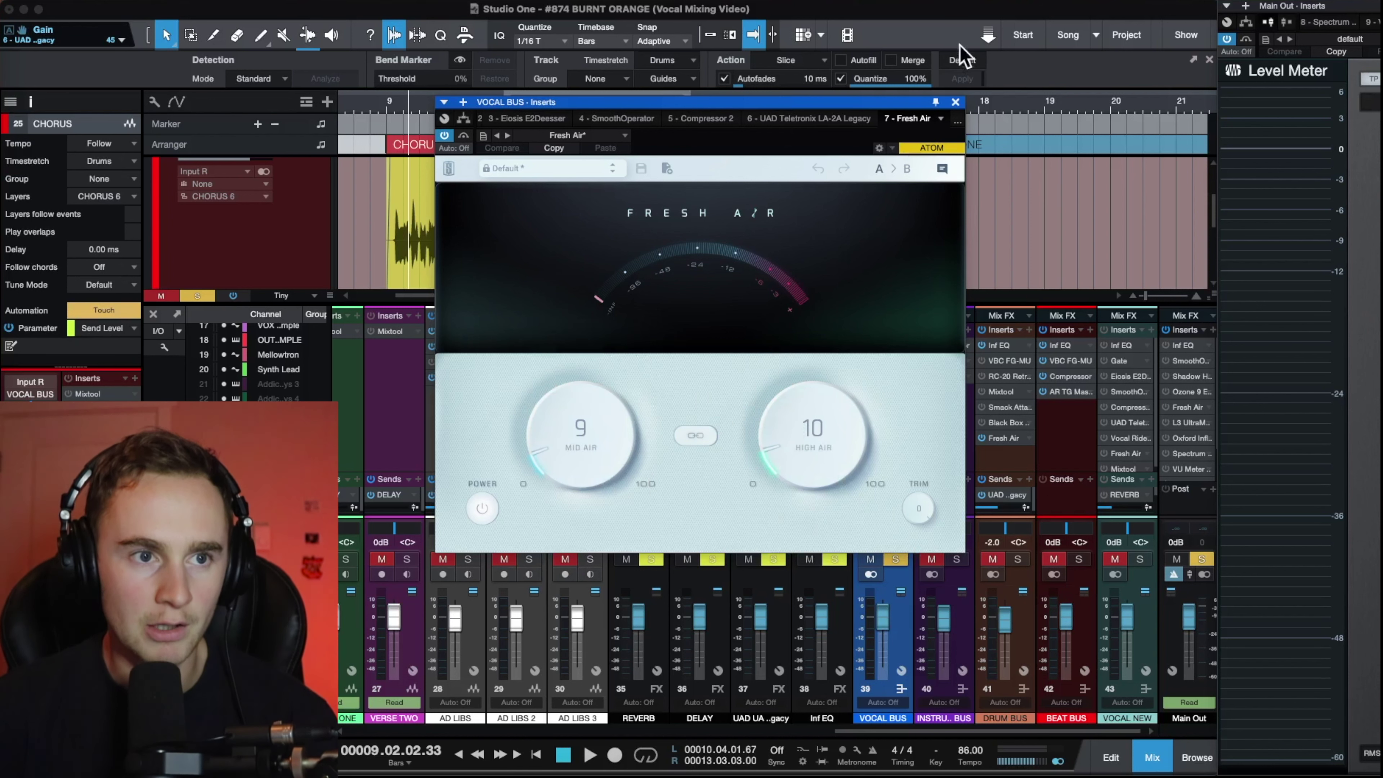
double_click(617, 463)
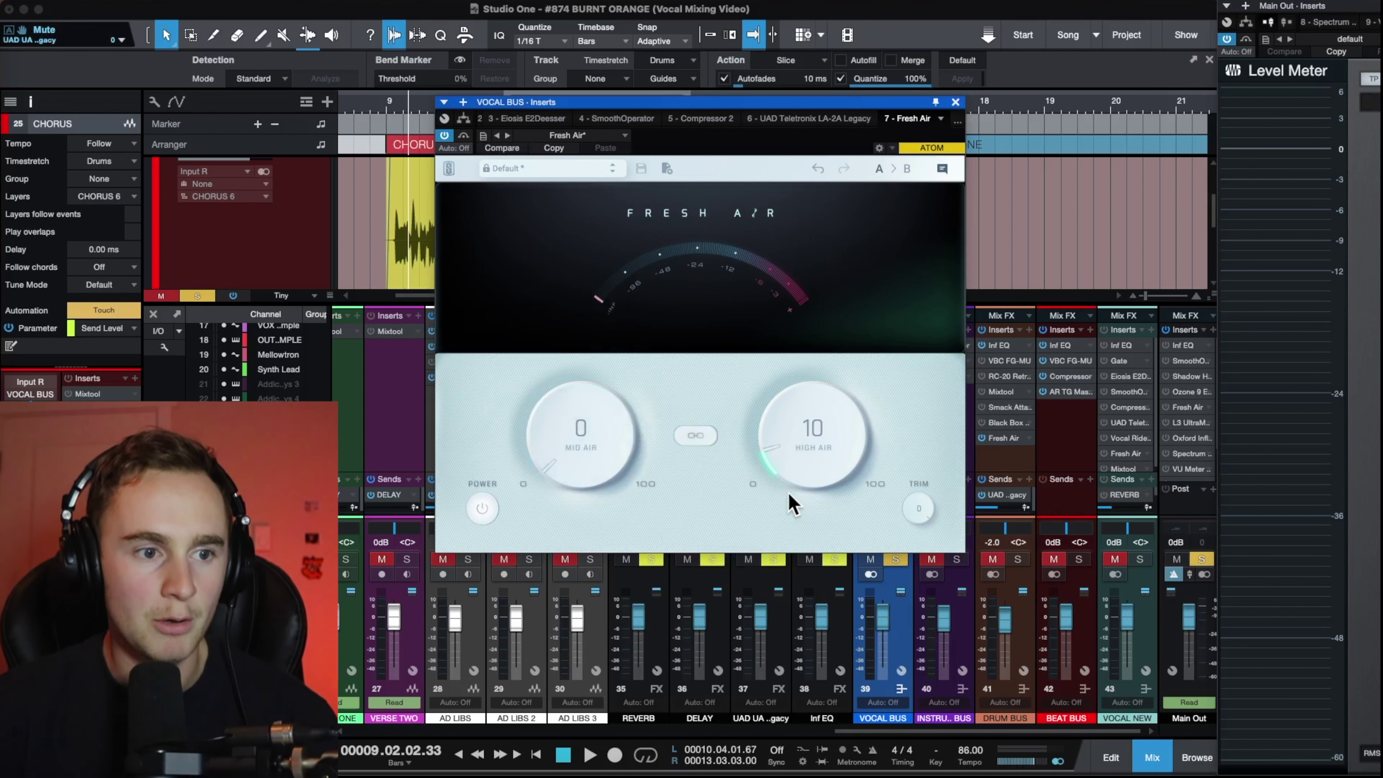
double_click(787, 494)
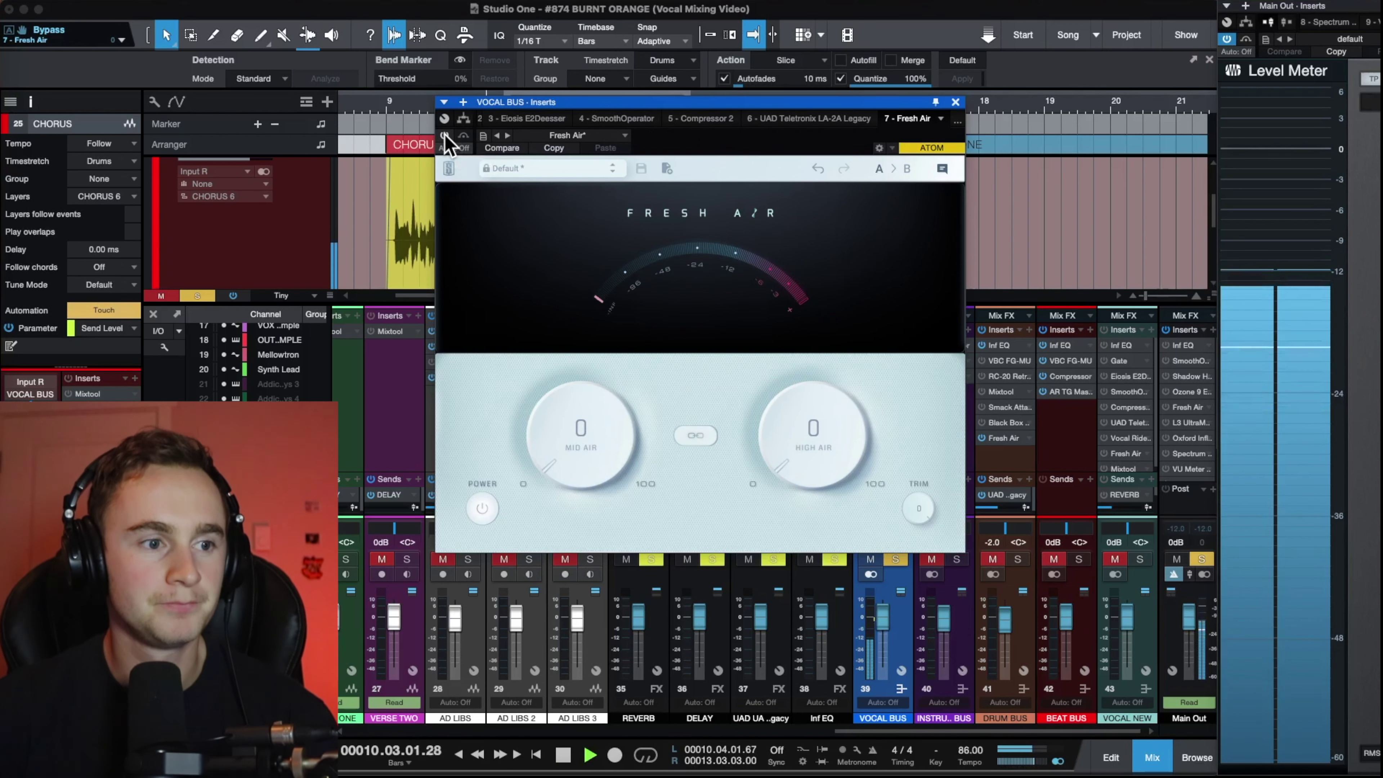
left_click(444, 134)
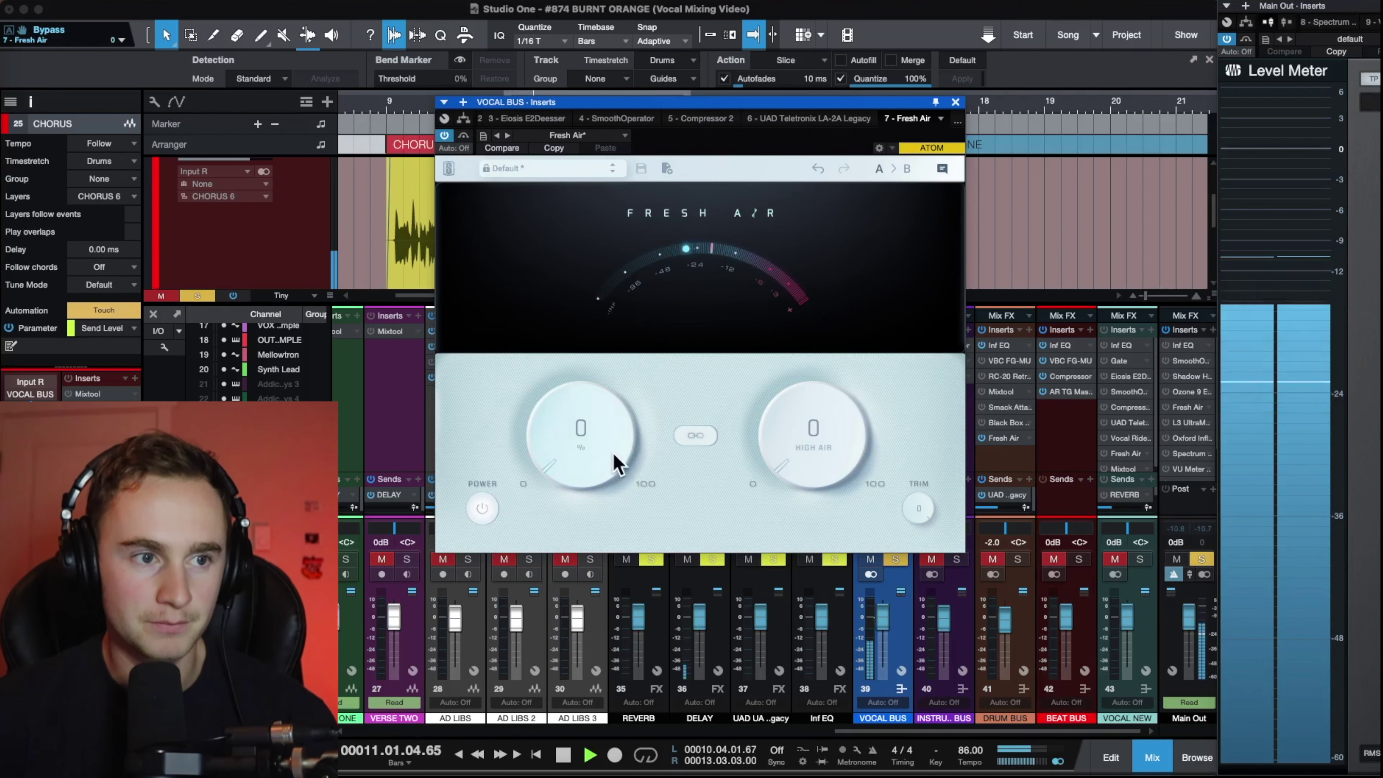
key("space")
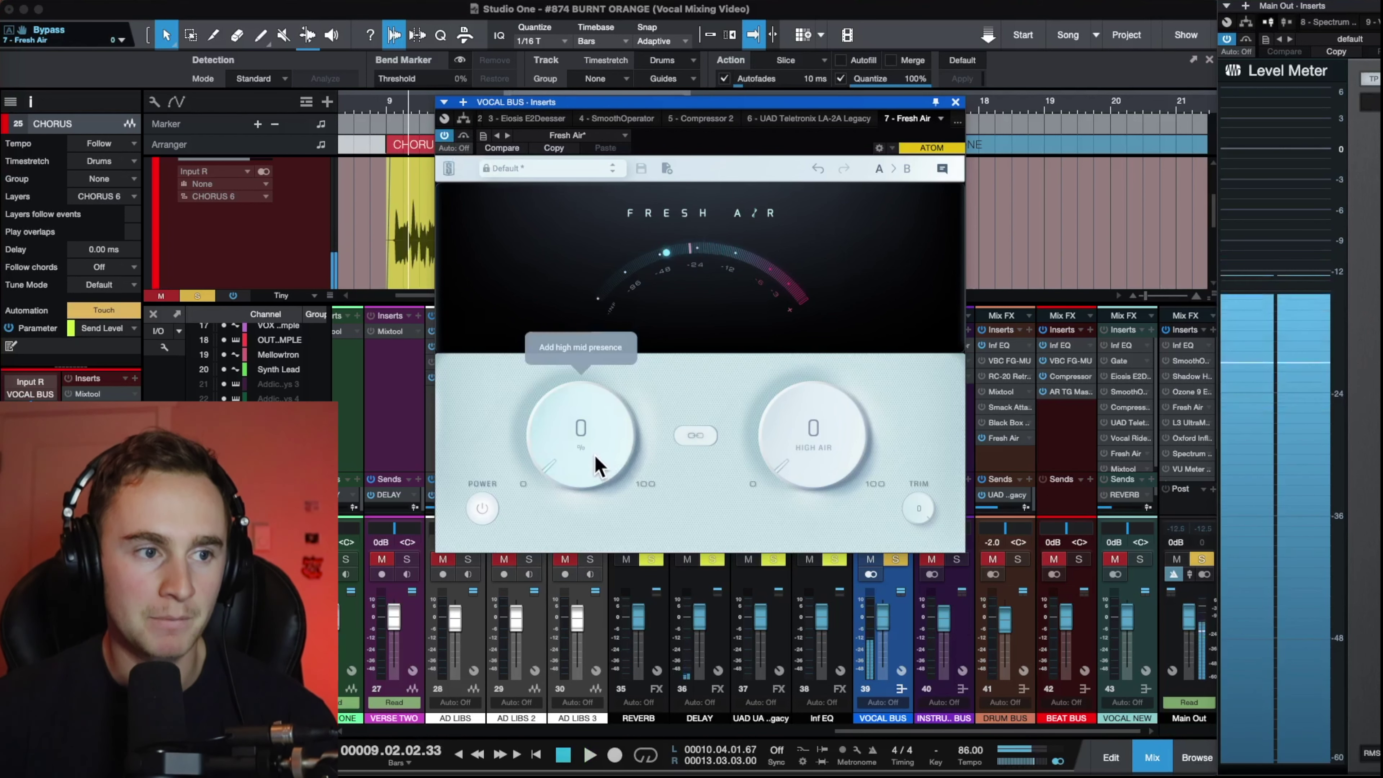
Set Fresh Air's Mid Air to 5, High Air to 12 and trim to -0.5 dB during playback, and close it
key("space")
left_click_drag(596, 464, 600, 457)
left_click_drag(809, 452, 808, 427)
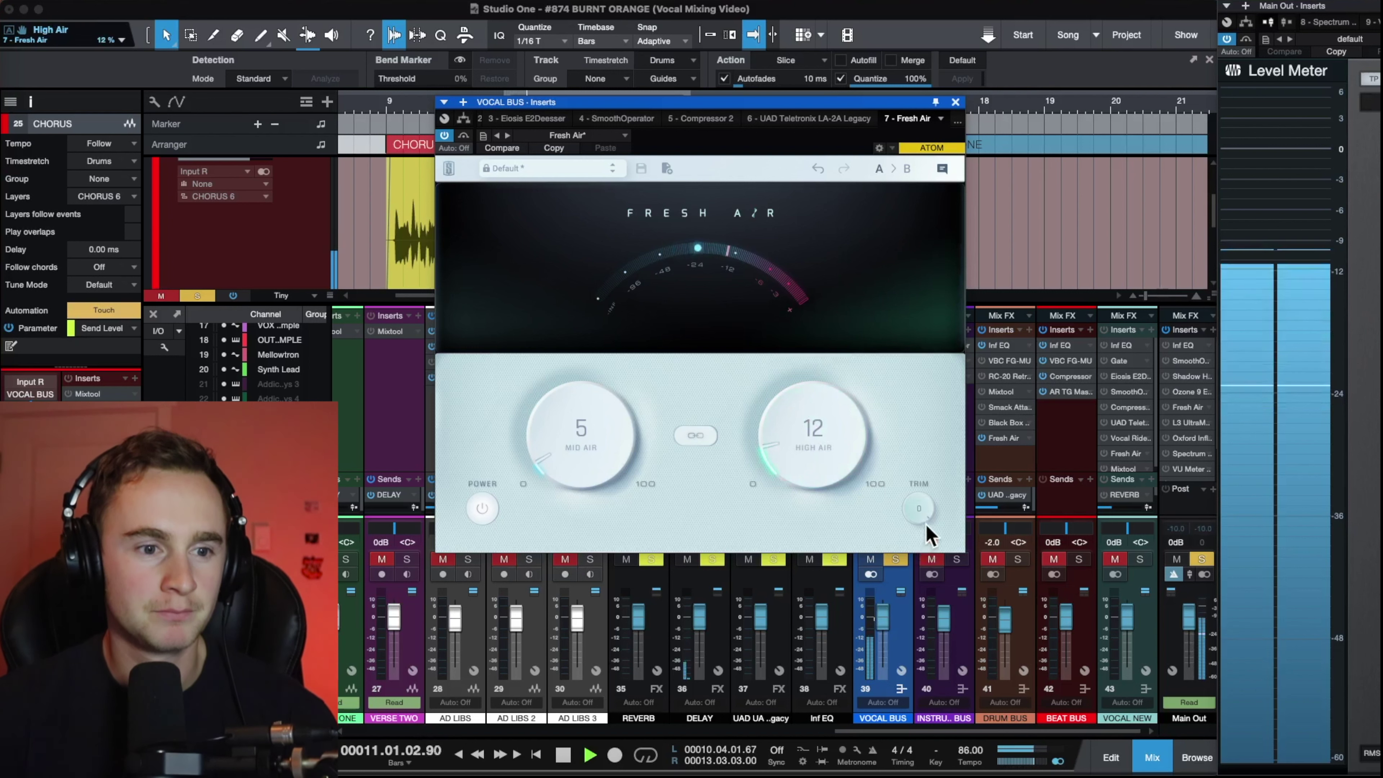
left_click_drag(918, 522, 912, 522)
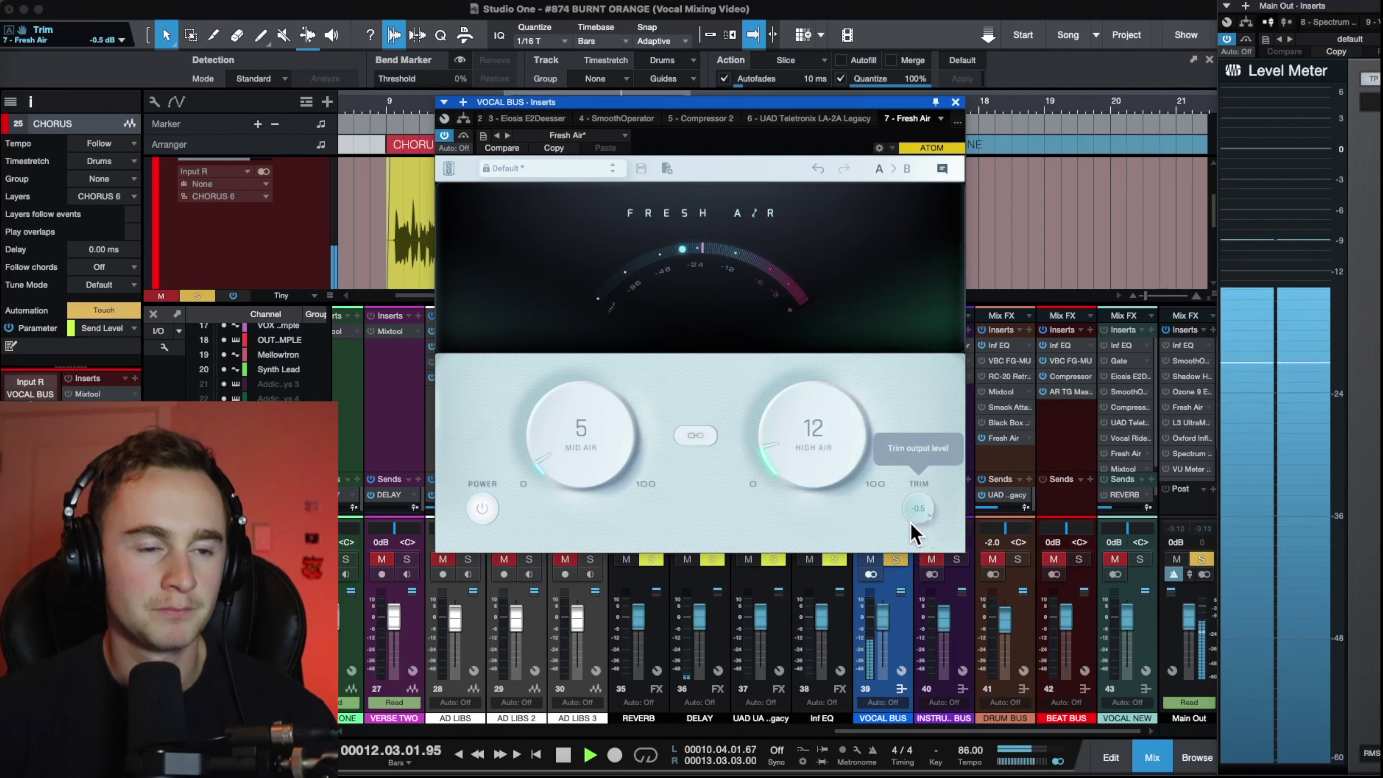
key("space")
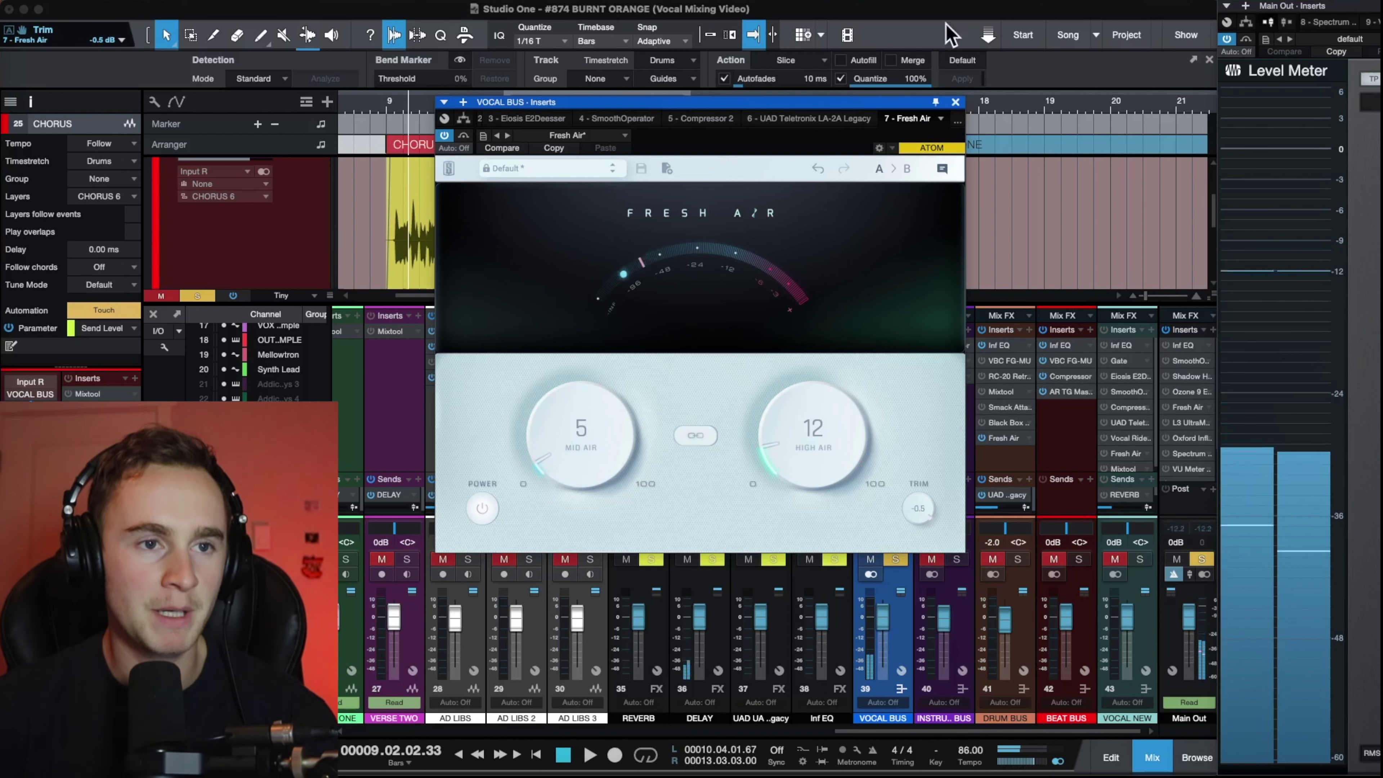
left_click(953, 101)
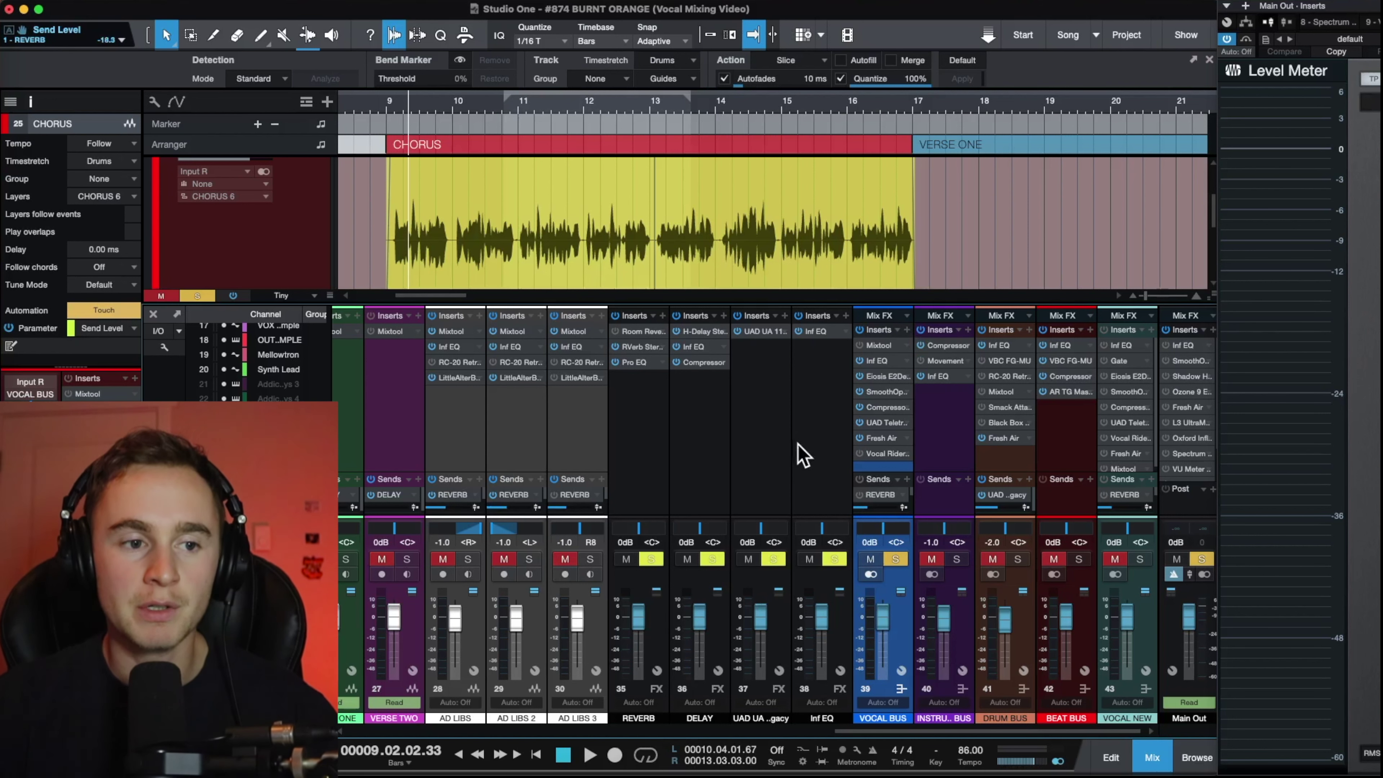
Insert the J37 Stereo tape plugin at the end of the vocal bus chain with its saturation set to 1.7
left_click(906, 330)
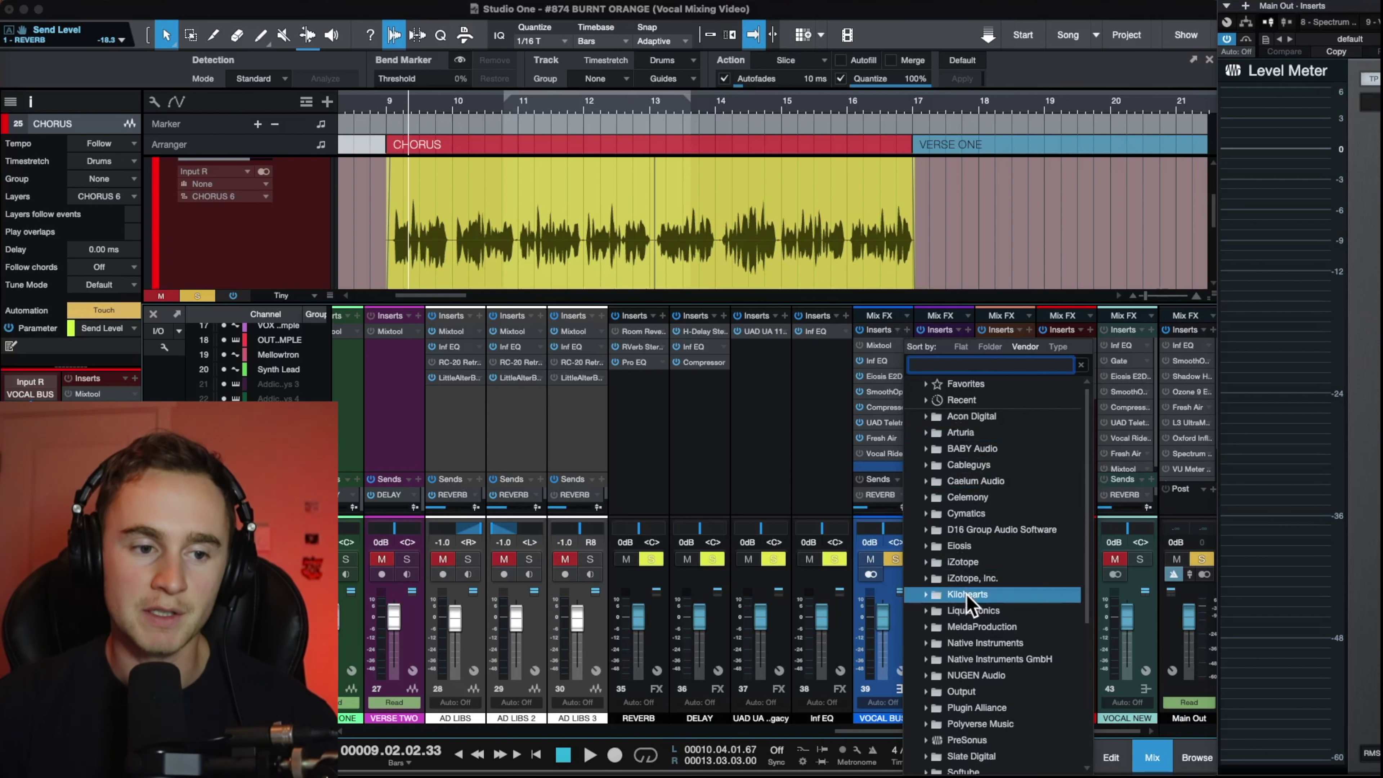
scroll(963, 599, "down", 5)
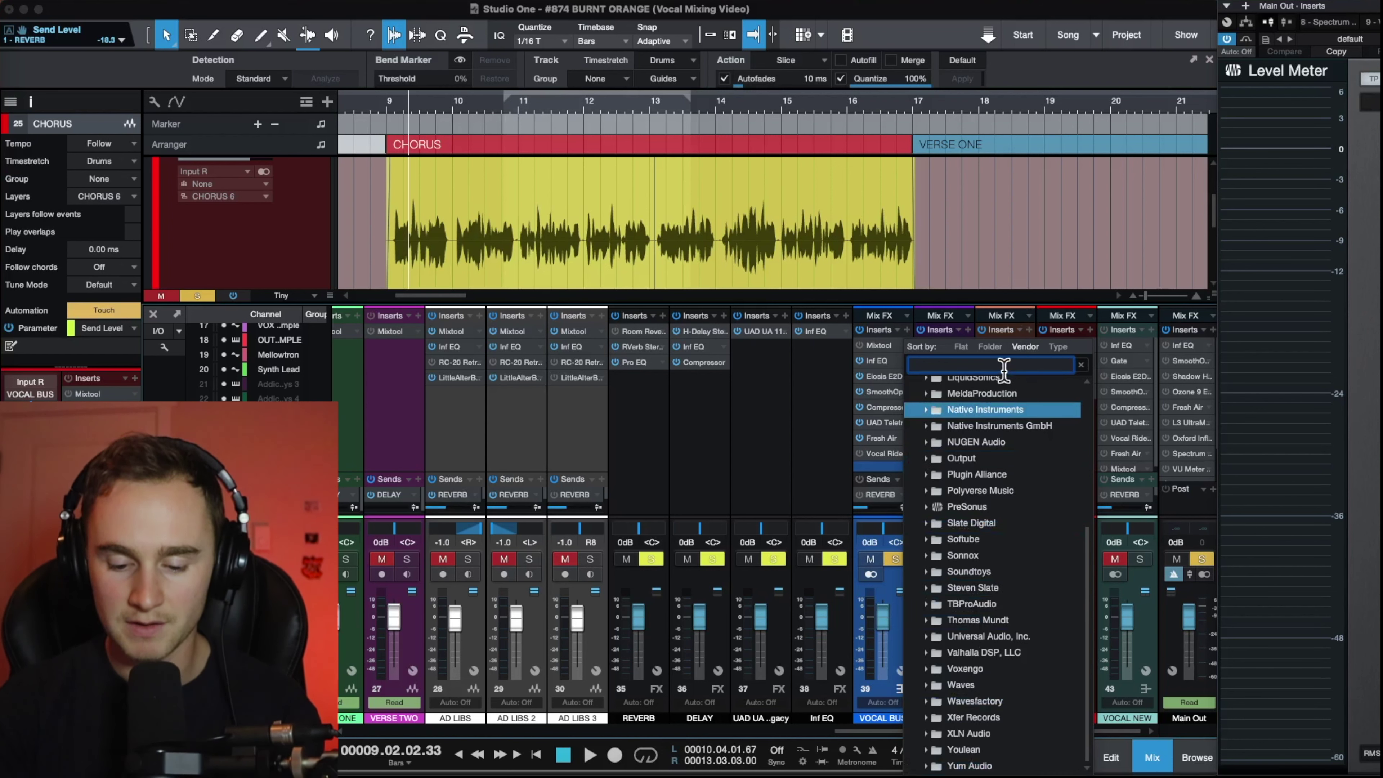
type("j37")
left_click(998, 430)
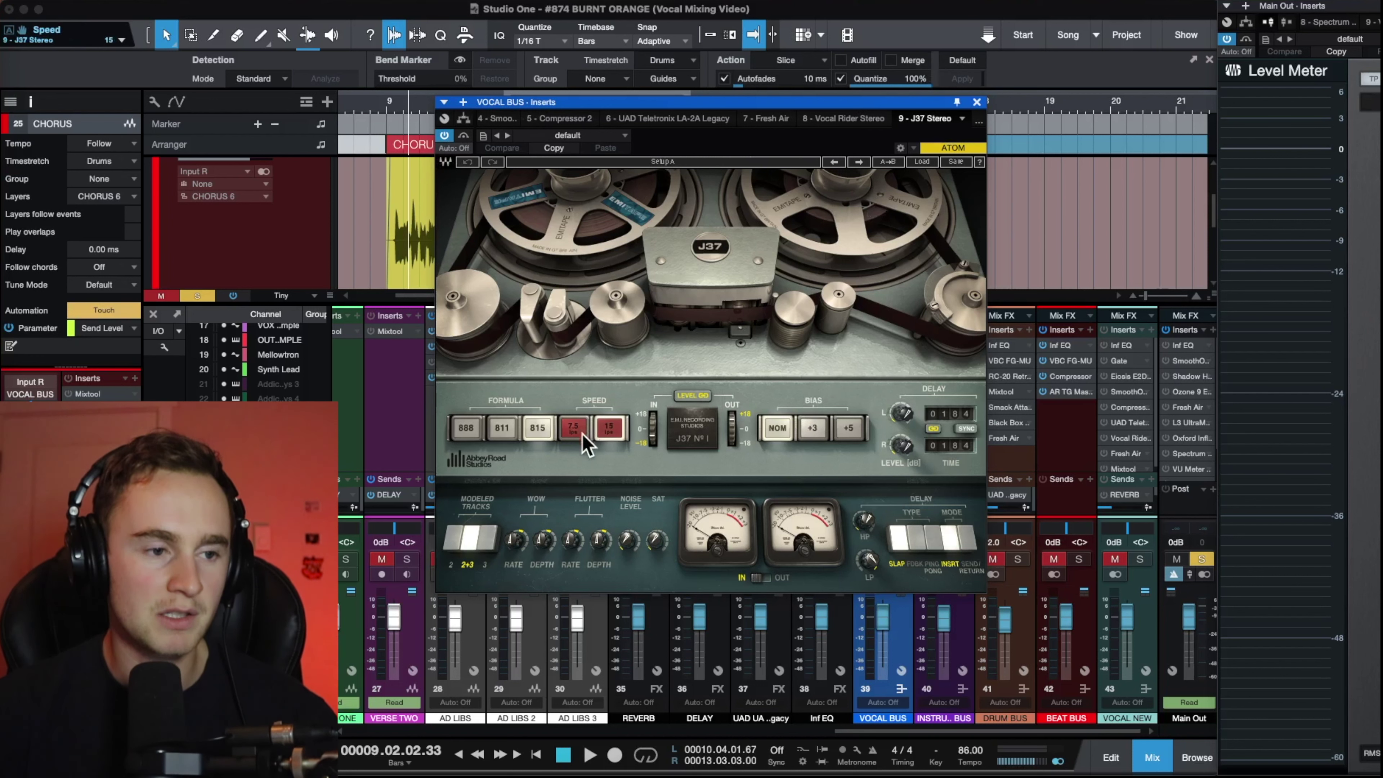
left_click_drag(643, 553, 657, 542)
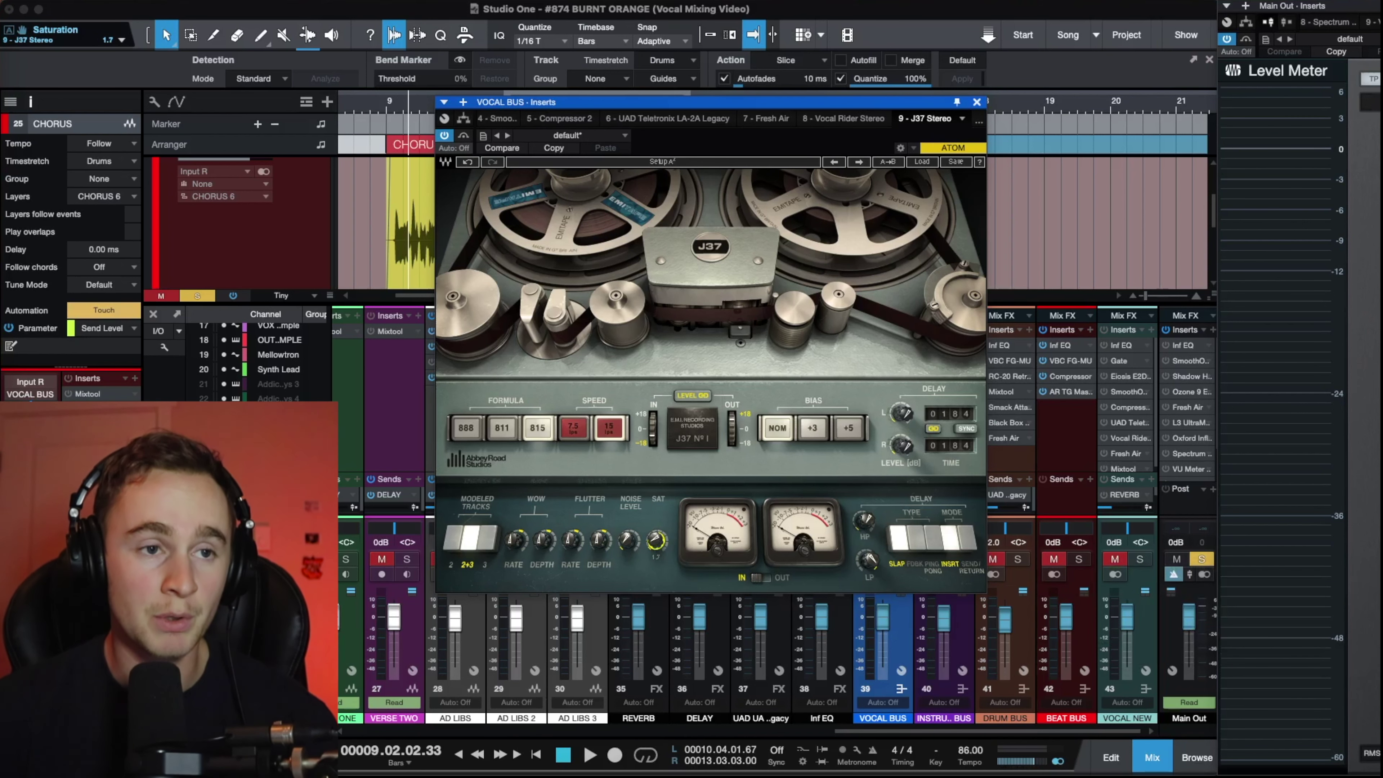
left_click(977, 102)
Insert the Softube Saturation Knob plugin at the end of the vocal bus chain
left_click(906, 331)
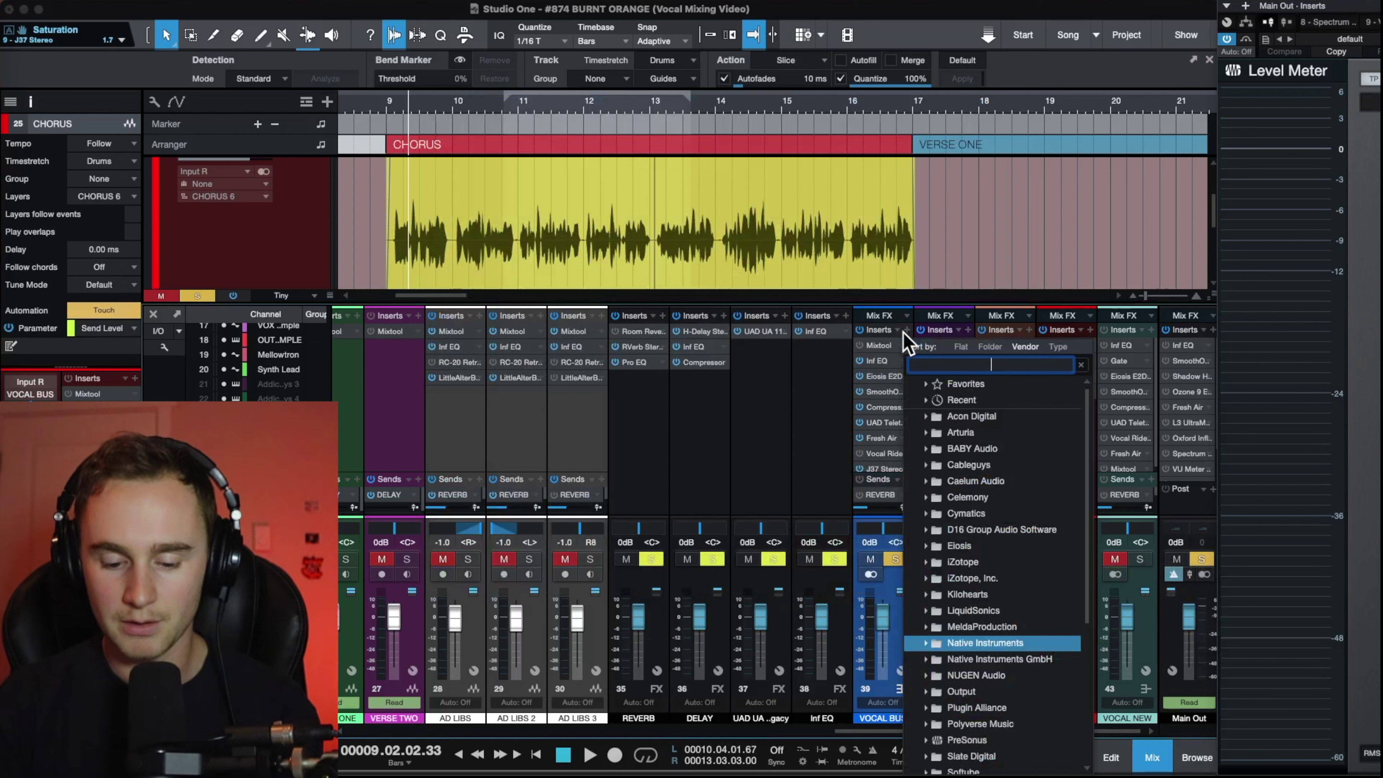
type("satura")
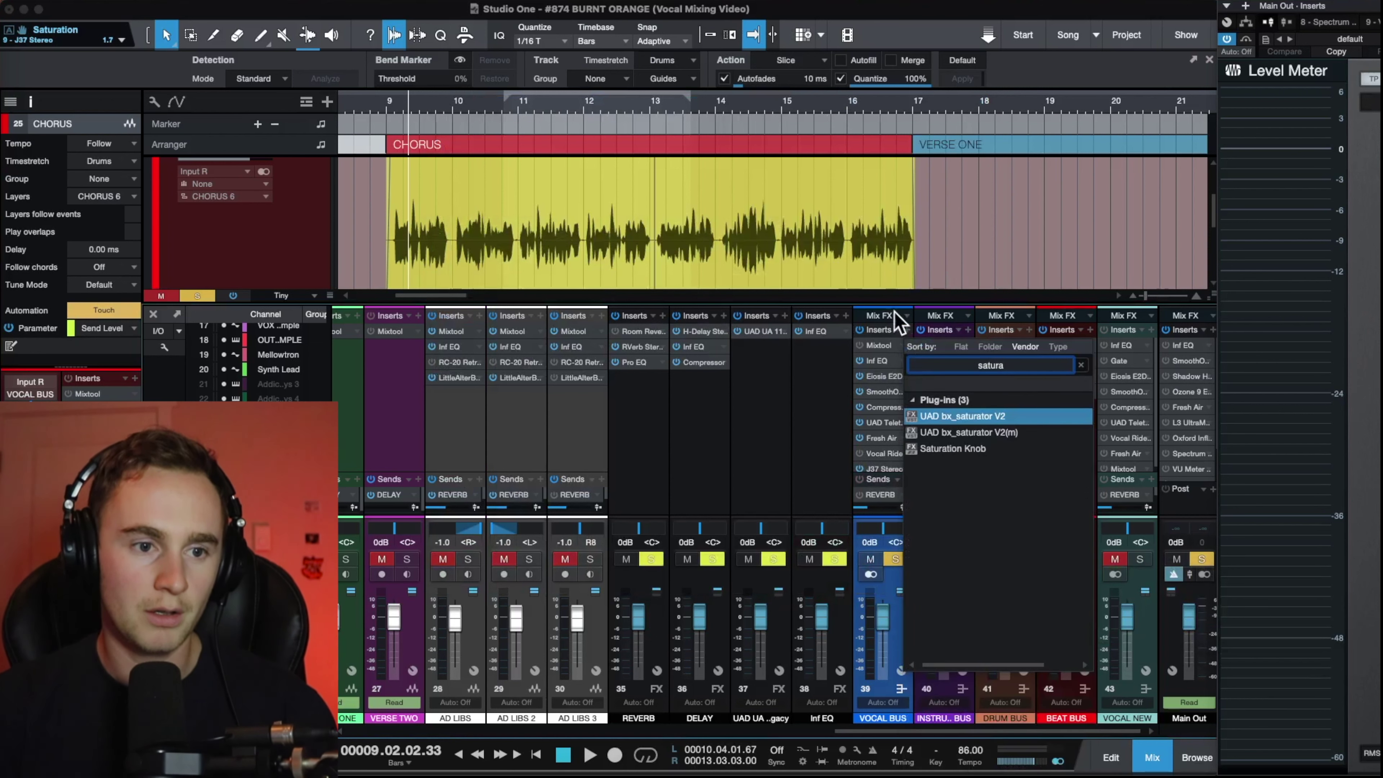
double_click(972, 448)
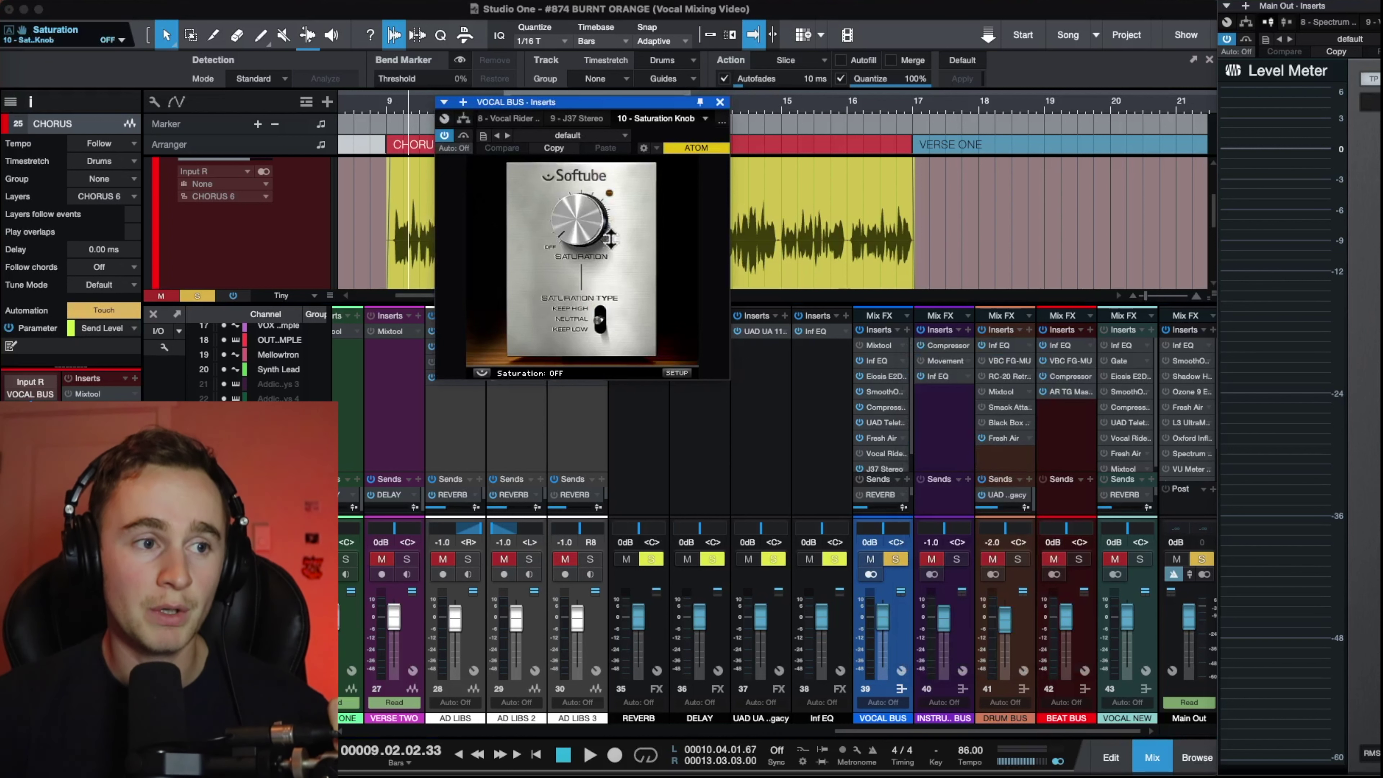
left_click(720, 102)
Move Saturation Knob between Fresh Air and Vocal Rider on the vocal bus and set its saturation to 0.6
scroll(889, 457, "down", 2)
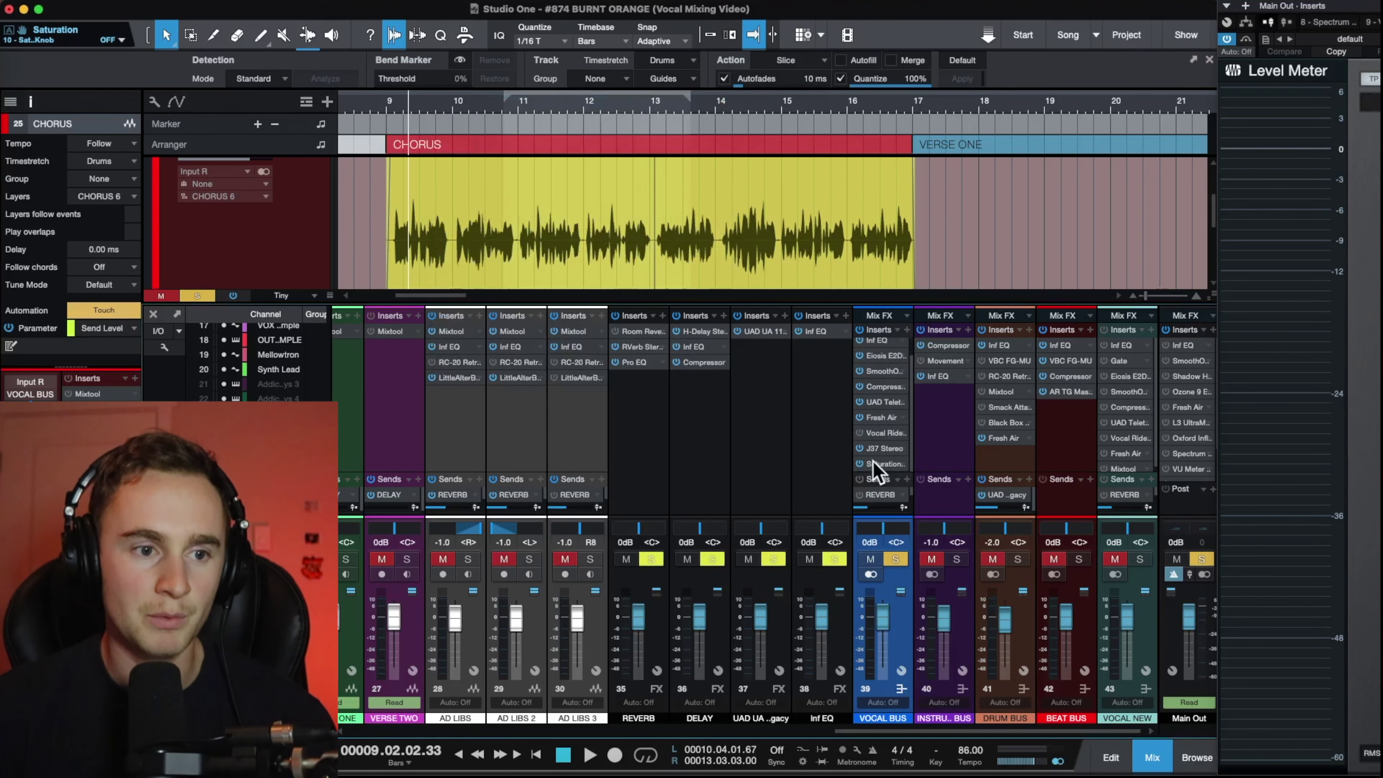
left_click_drag(876, 471, 874, 436)
left_click(876, 434)
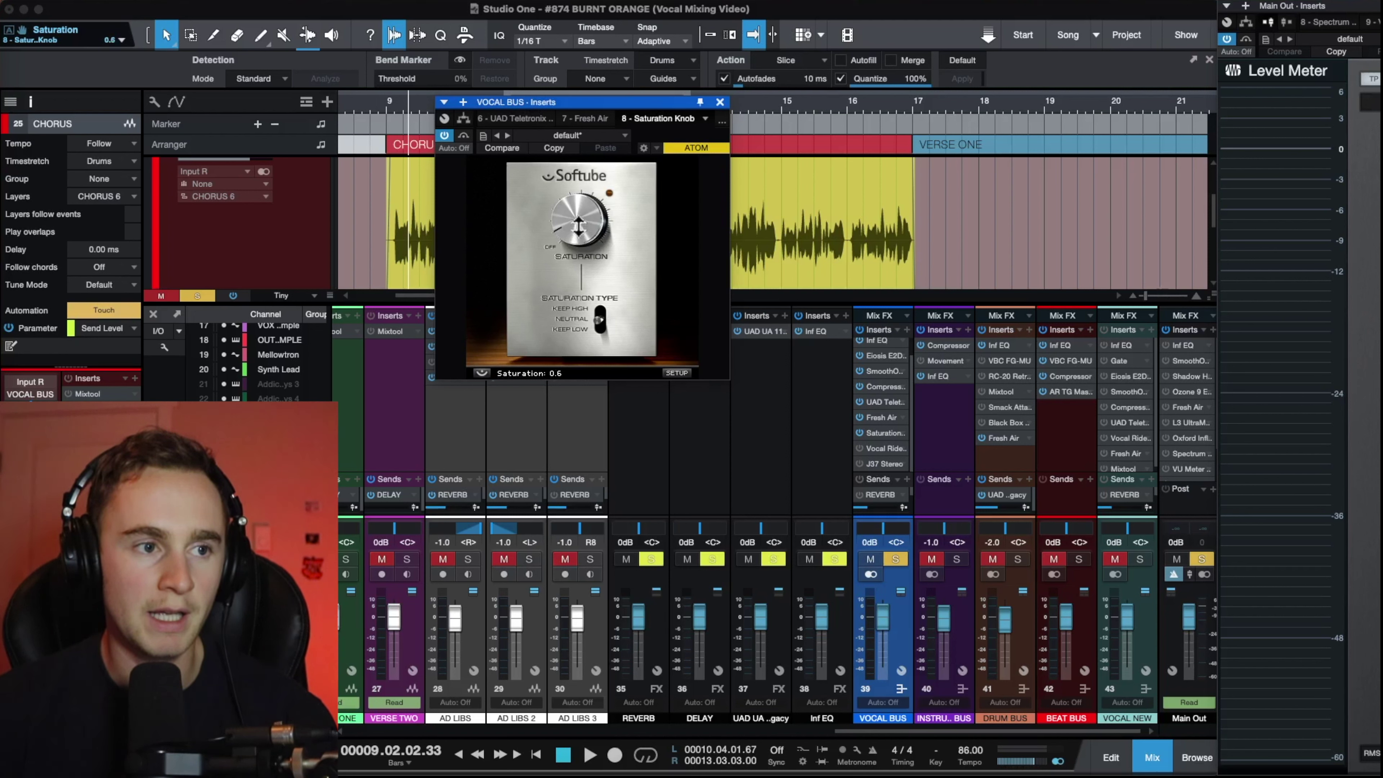
left_click(720, 102)
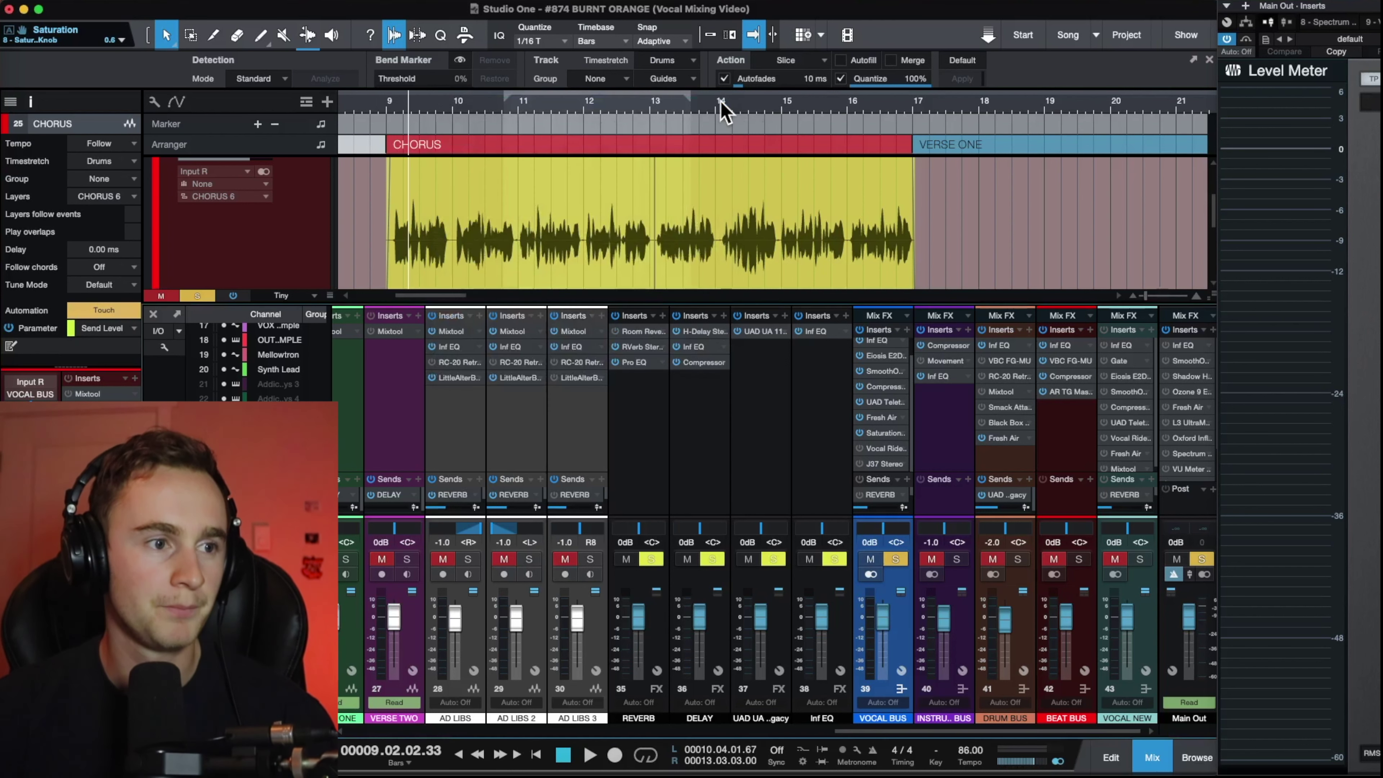
Set Saturation Knob's saturation on the vocal bus to 0.2 while the chorus plays and close the plugin
key("space")
left_click(882, 433)
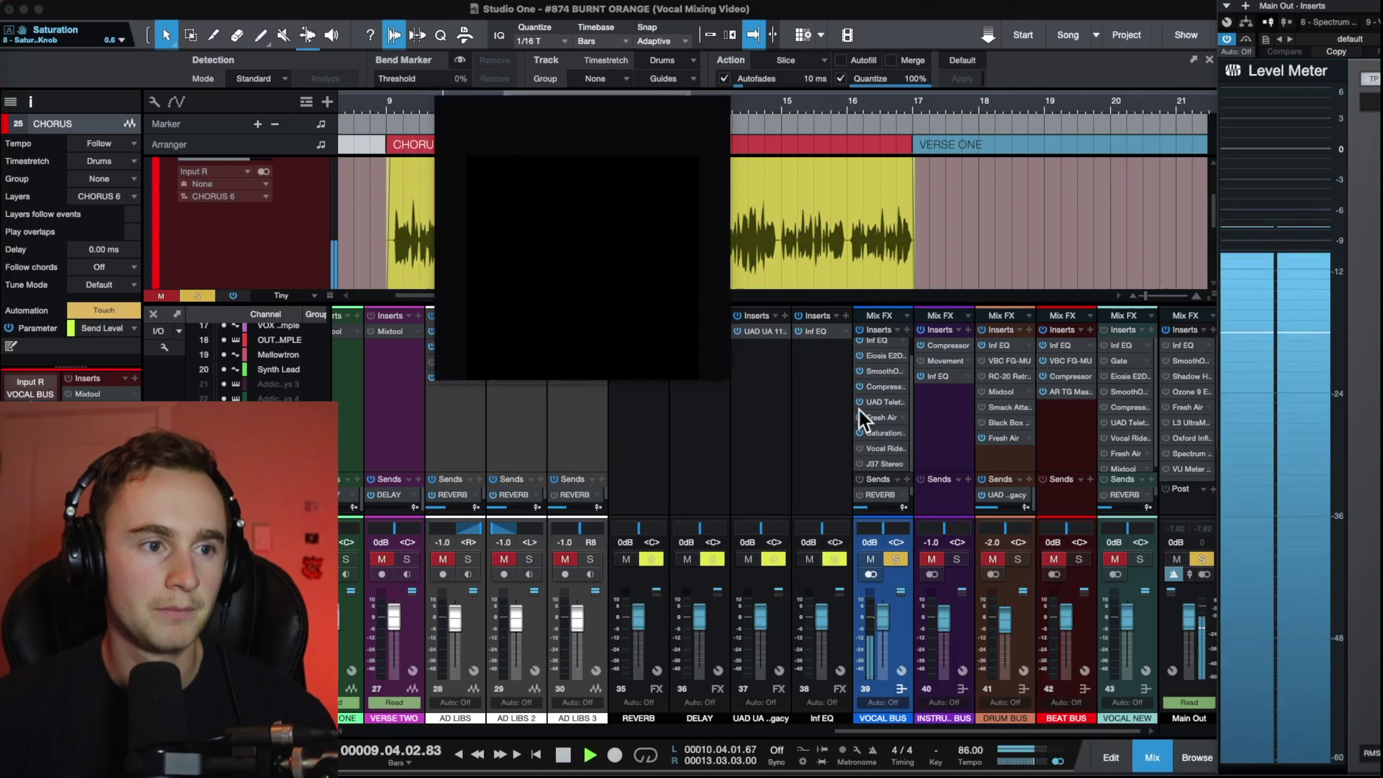
left_click_drag(571, 236, 581, 249)
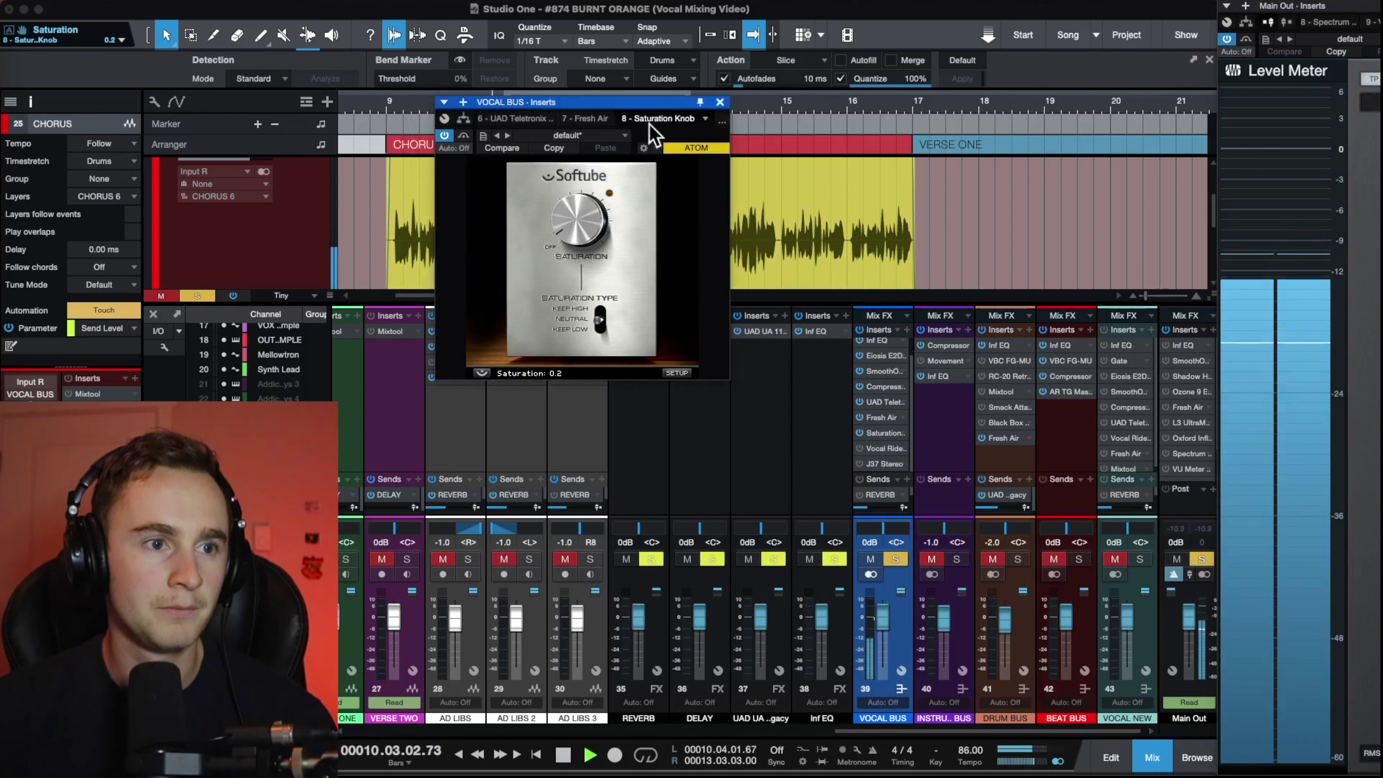
left_click(719, 102)
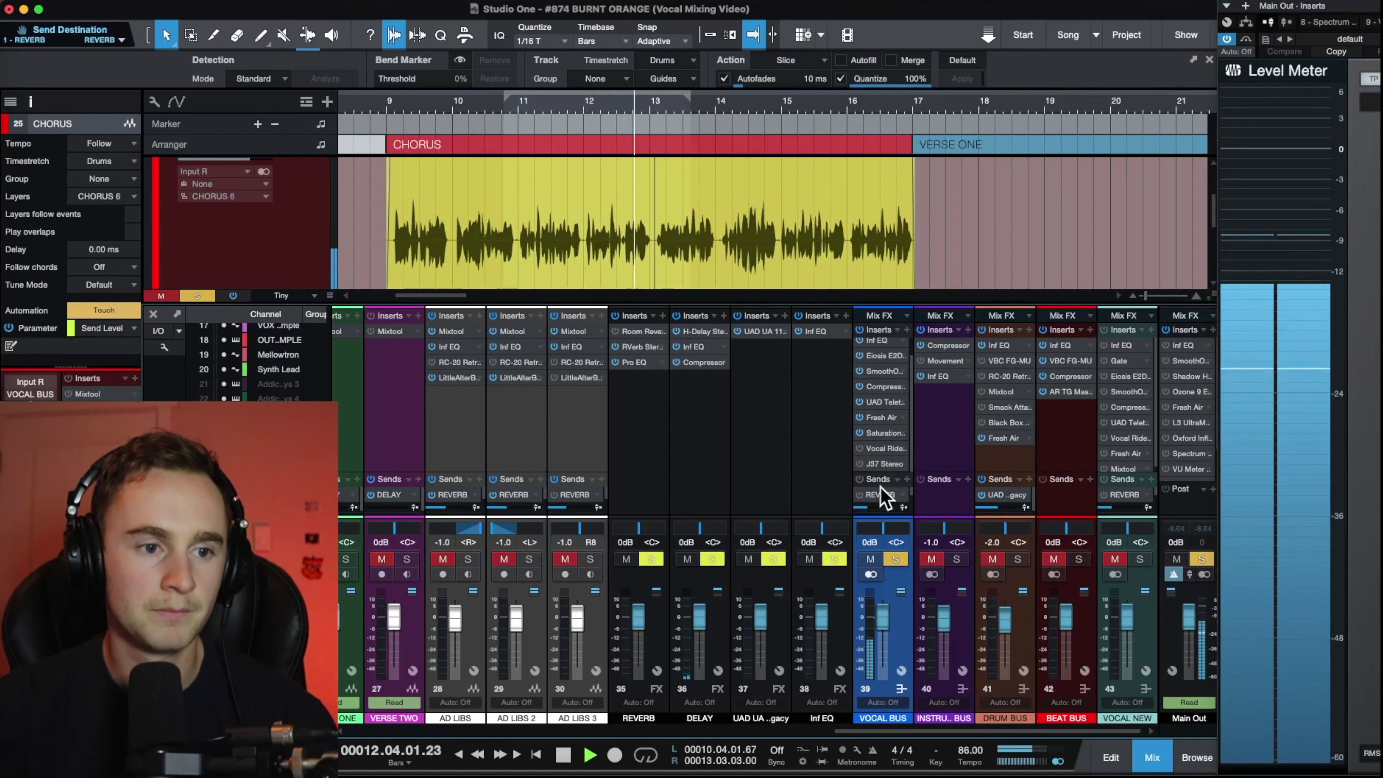
Stop playback and remove the J37 Stereo tape plugin from the end of the vocal bus chain
key("space")
right_click(879, 465)
left_click(892, 601)
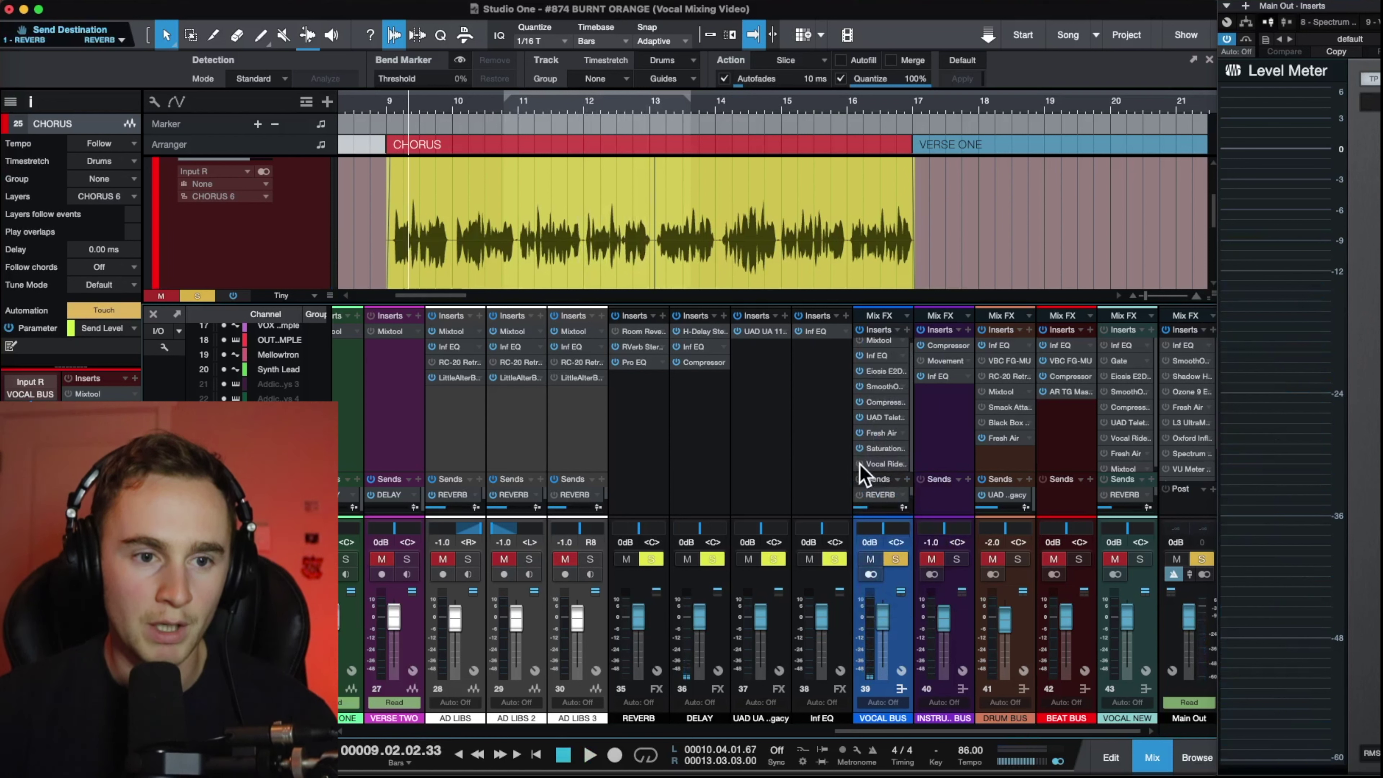
Try the MV2 Stereo plugin at the end of the vocal bus chain and remove it
left_click(906, 329)
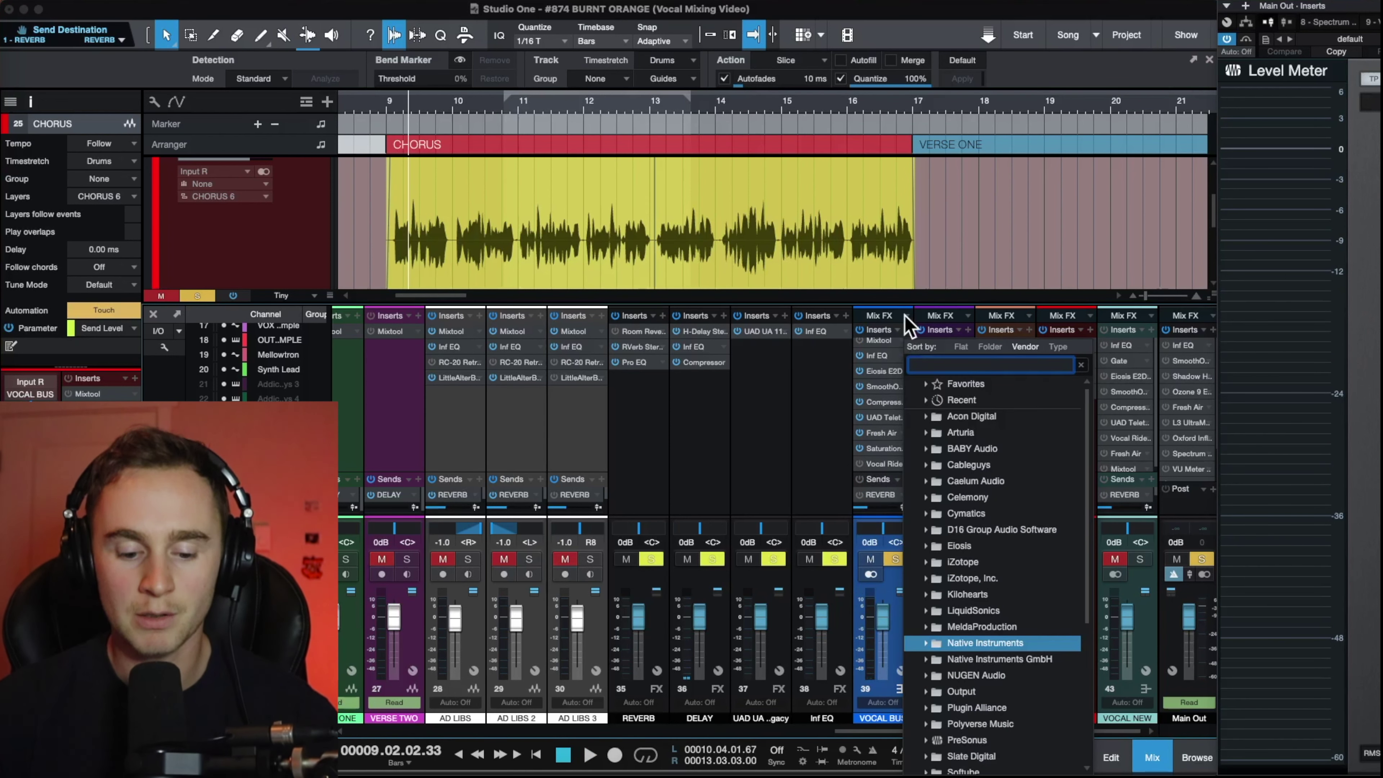
type("max")
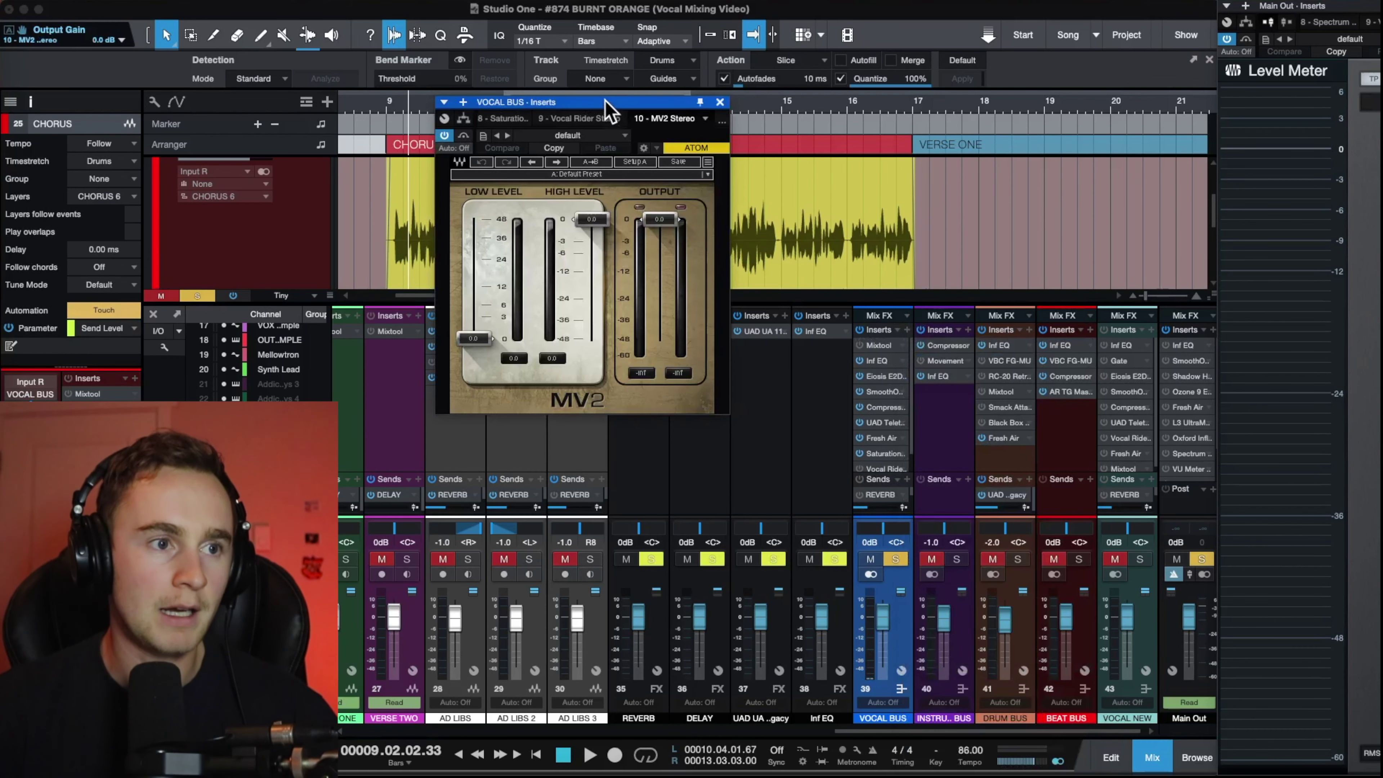
left_click_drag(606, 102, 762, 166)
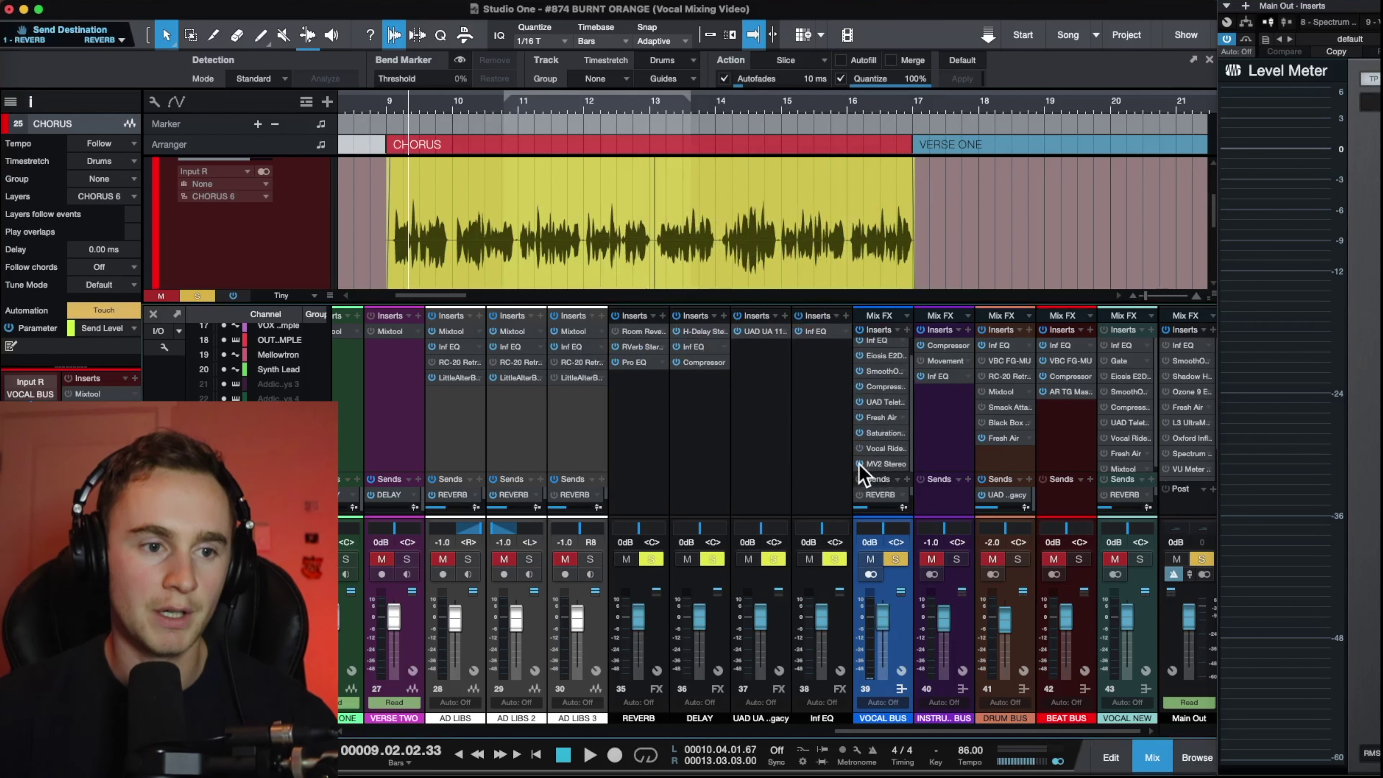
right_click(877, 472)
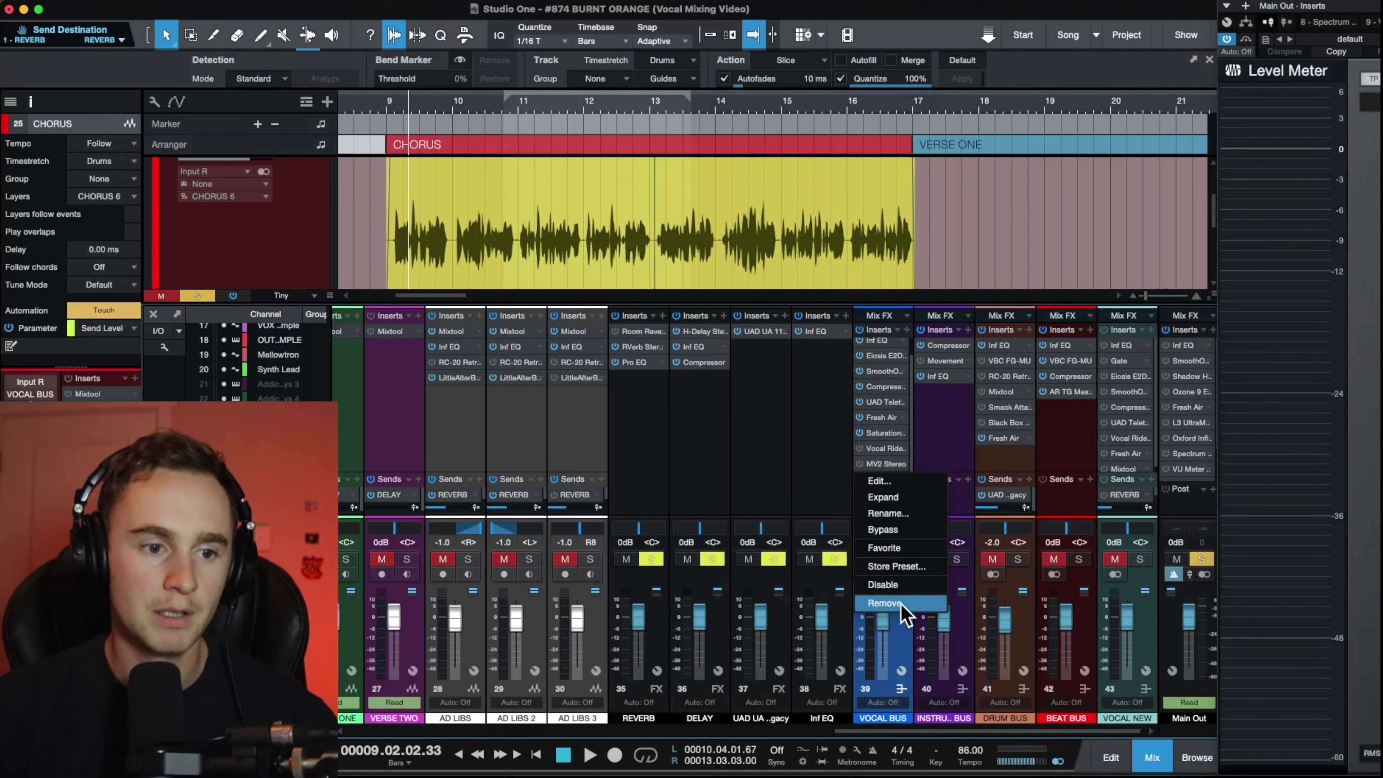
left_click(893, 625)
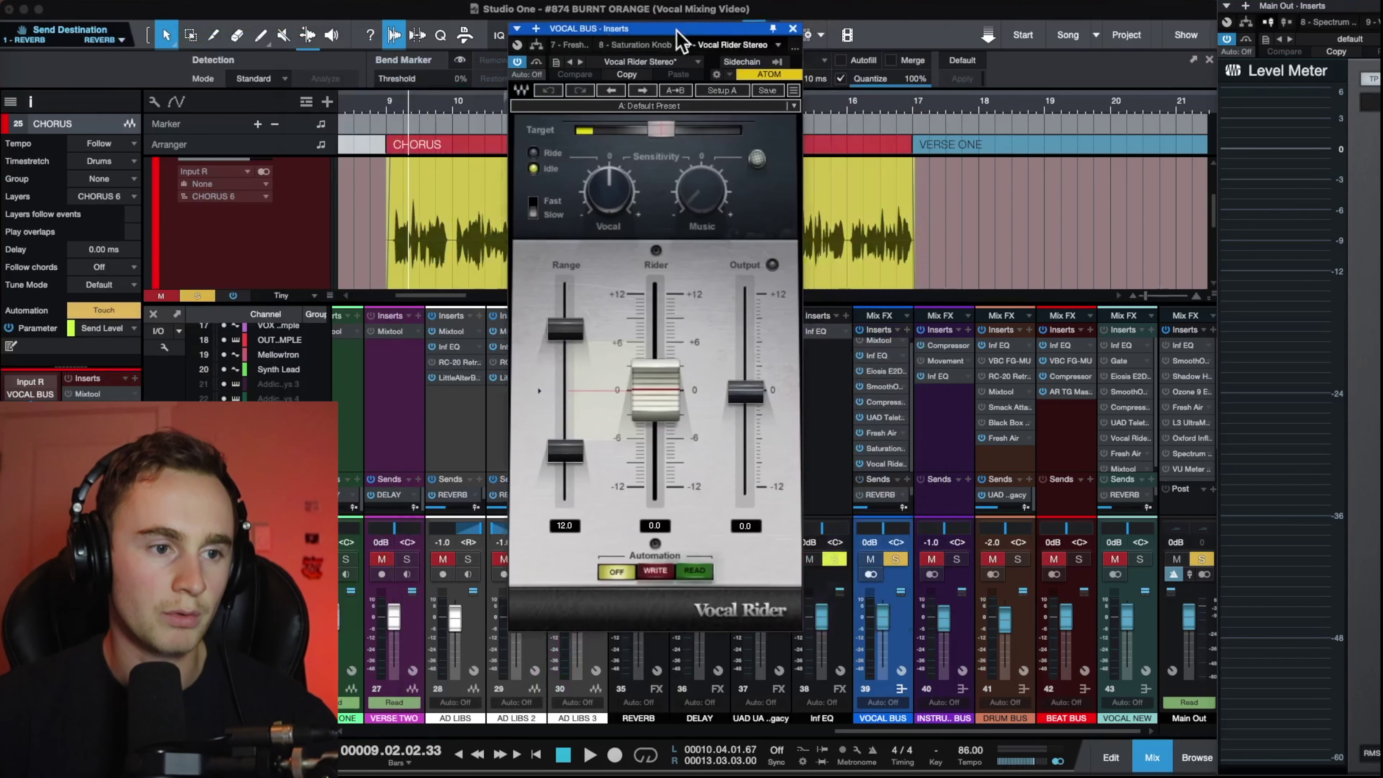
Examine the Vocal Rider's target, range and rider fader controls on the vocal bus and close the plugin
left_click_drag(684, 28, 798, 35)
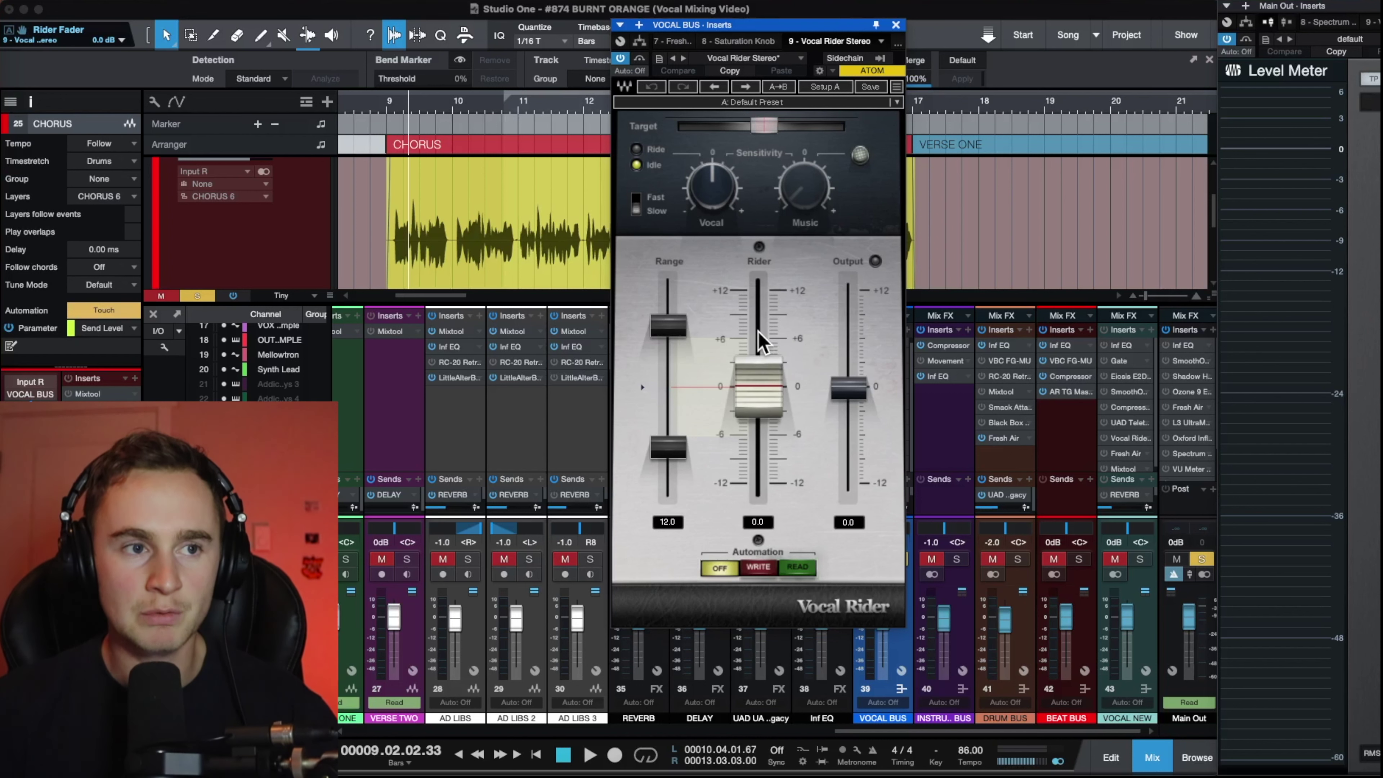
left_click_drag(426, 102, 468, 121)
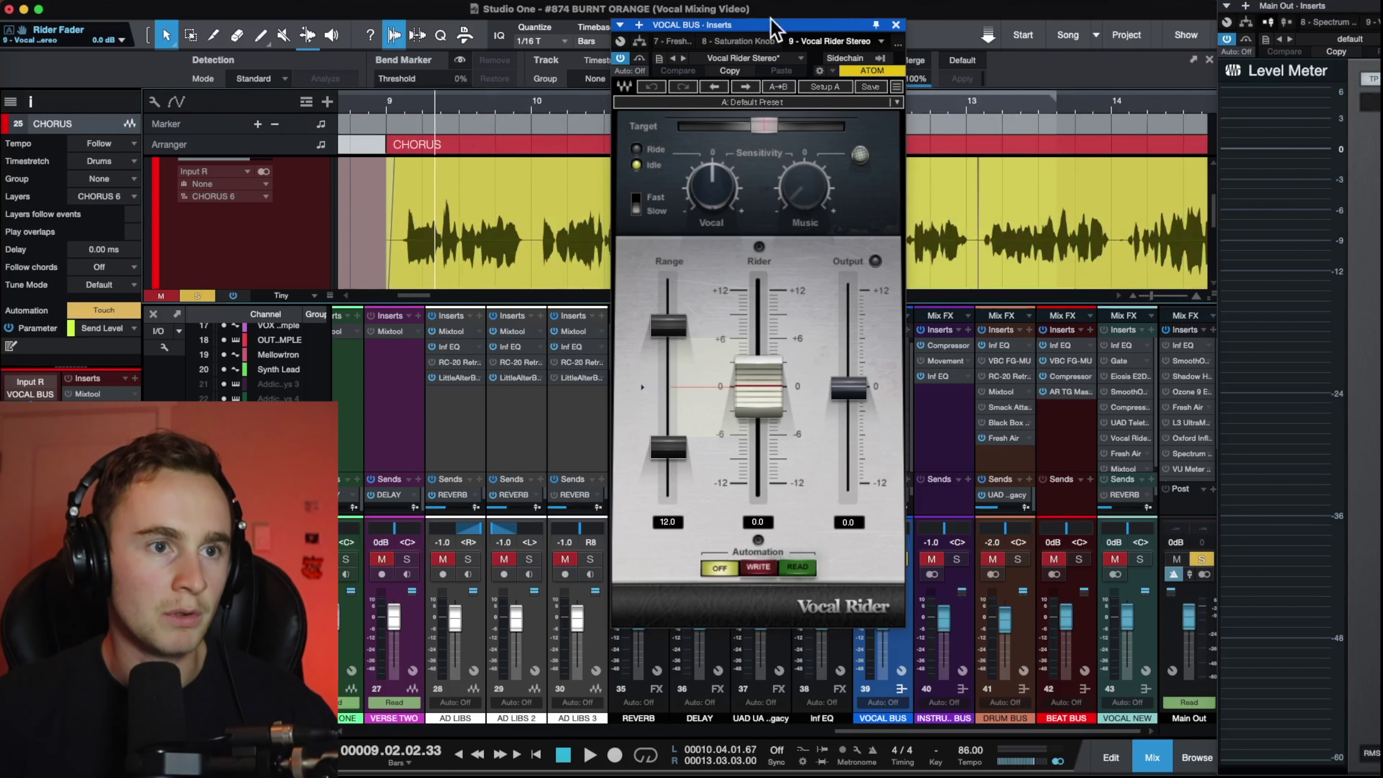
left_click(895, 26)
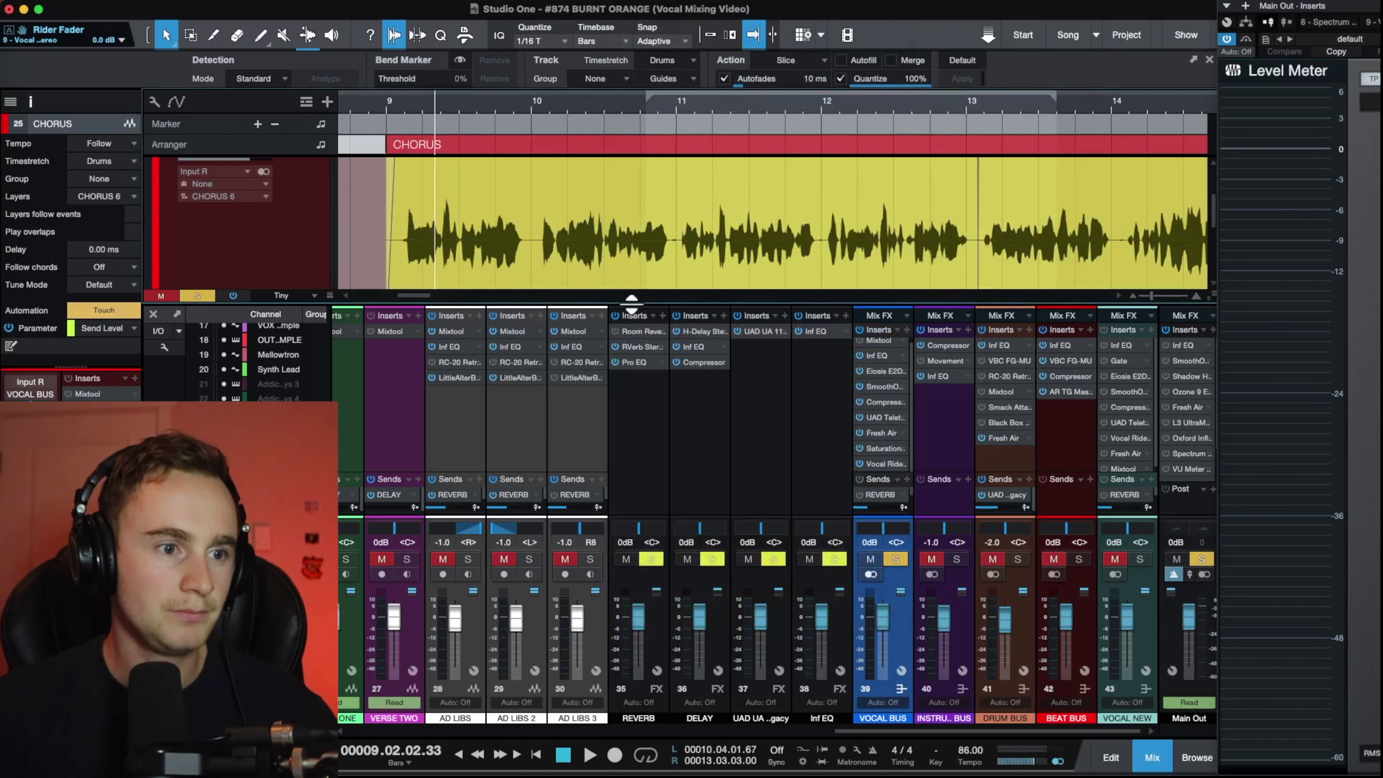
Highlight two loud peaks and one quiet word in the first phrase of the chorus vocal with range selections
left_click_drag(632, 300, 630, 489)
left_click_drag(536, 129, 717, 133)
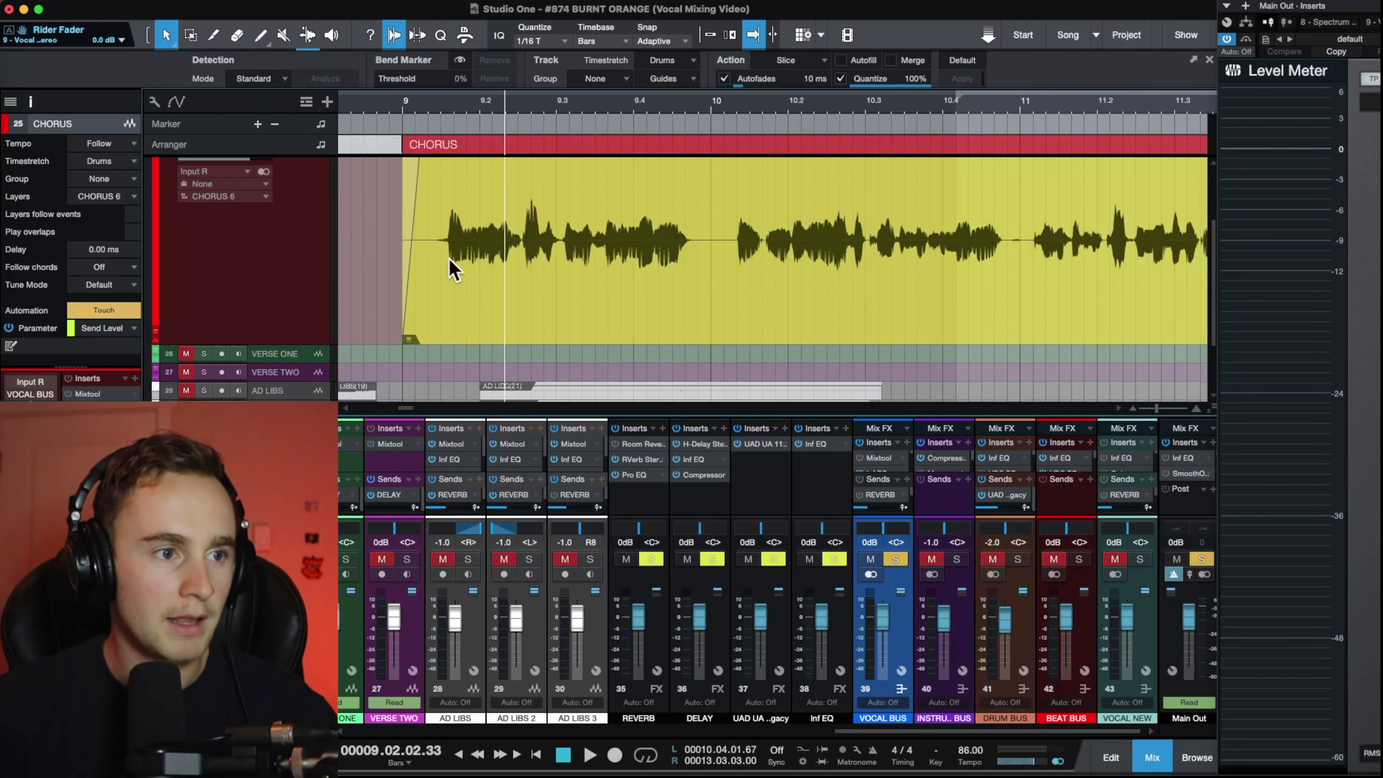
left_click_drag(467, 117, 473, 129)
key("2")
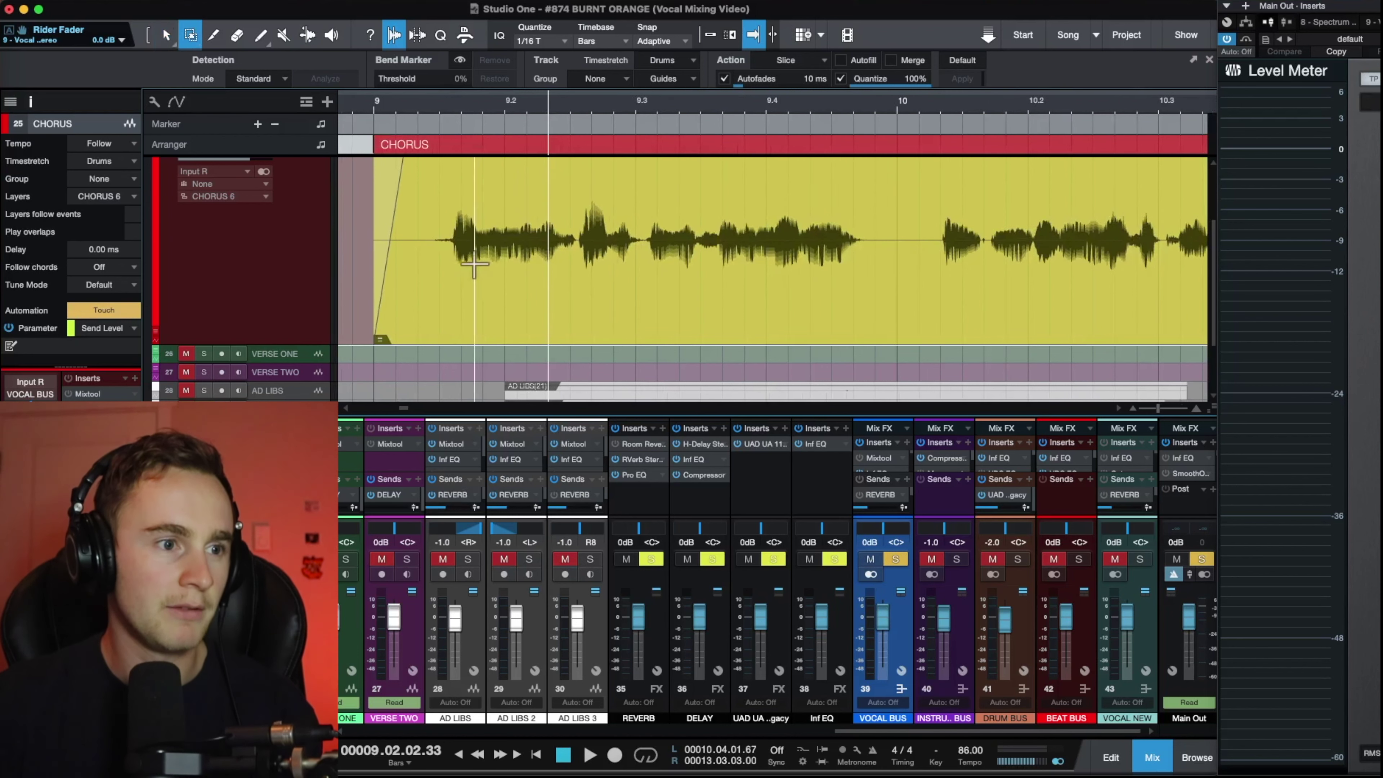
left_click_drag(451, 269, 483, 272)
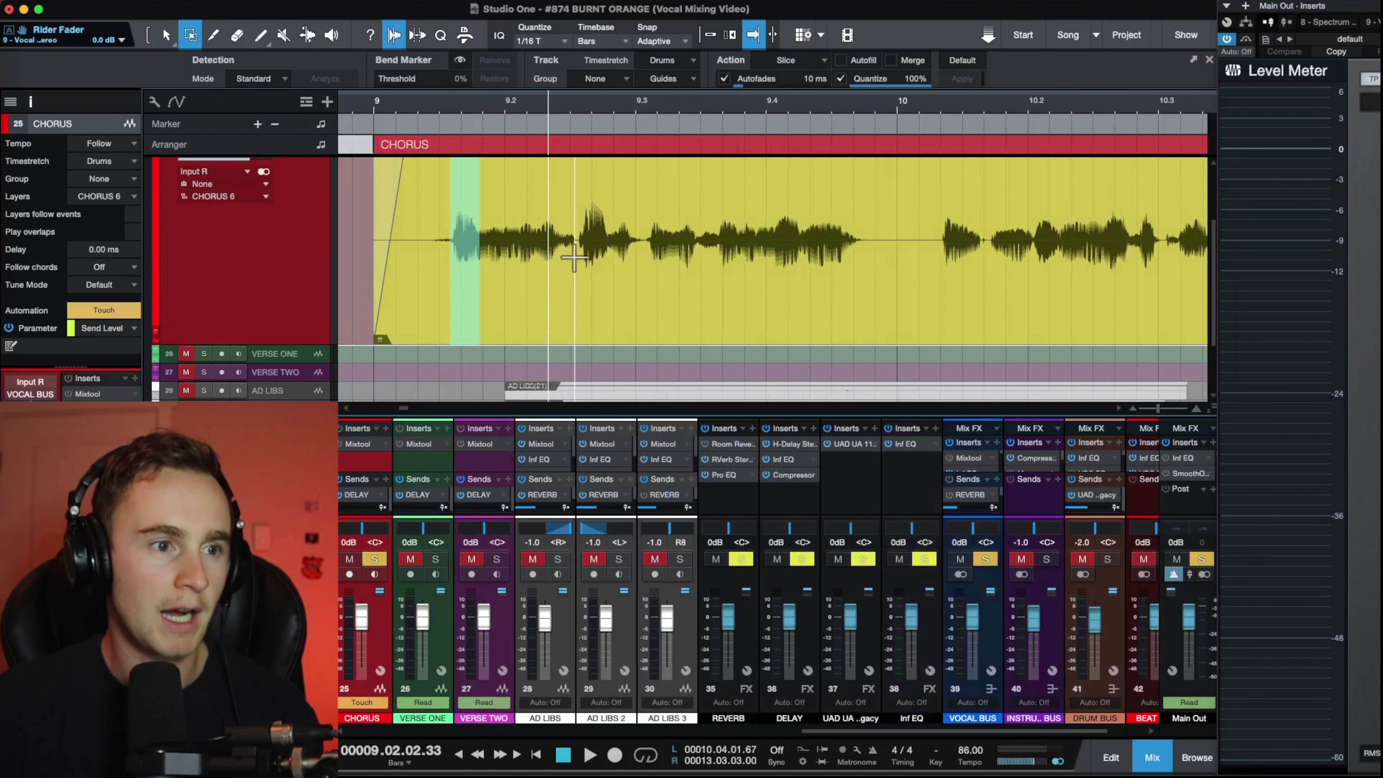
left_click_drag(576, 270, 608, 272)
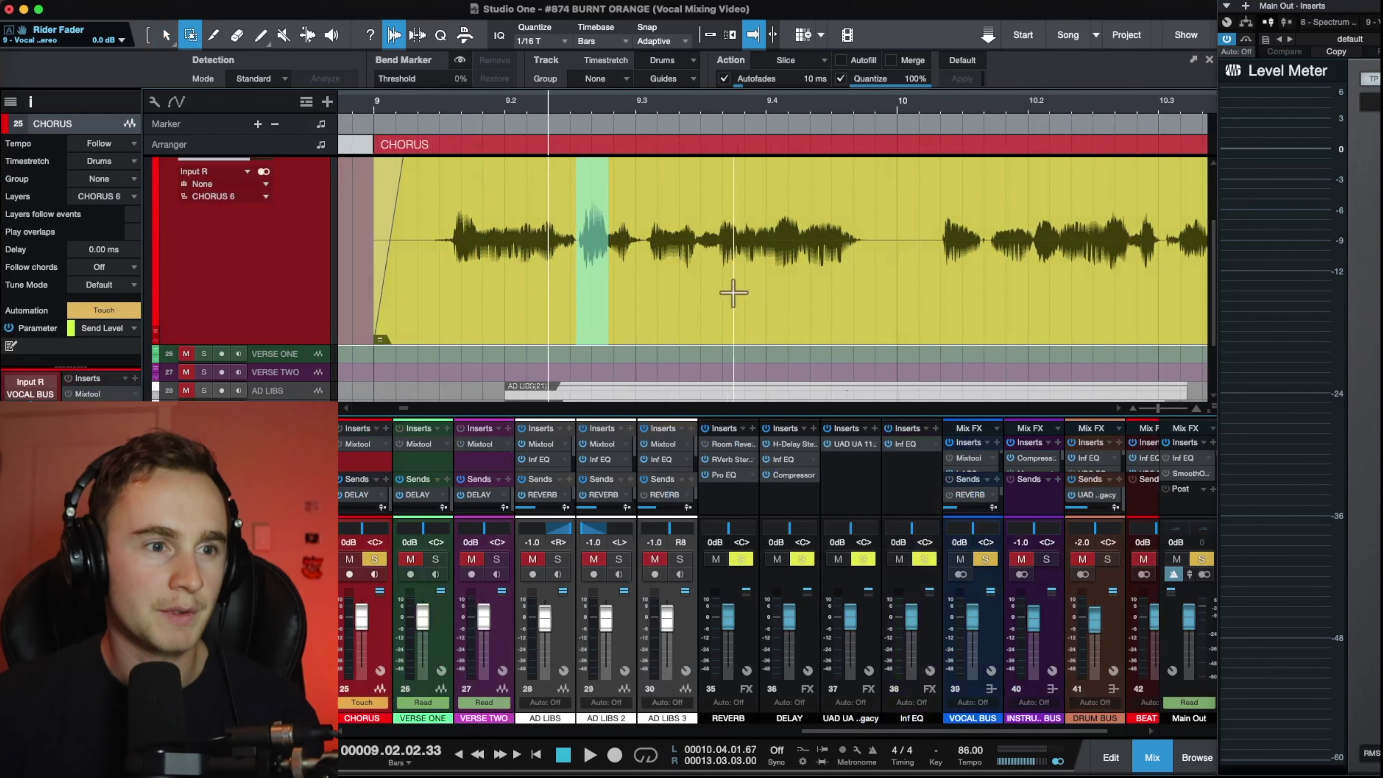
left_click_drag(702, 274, 719, 279)
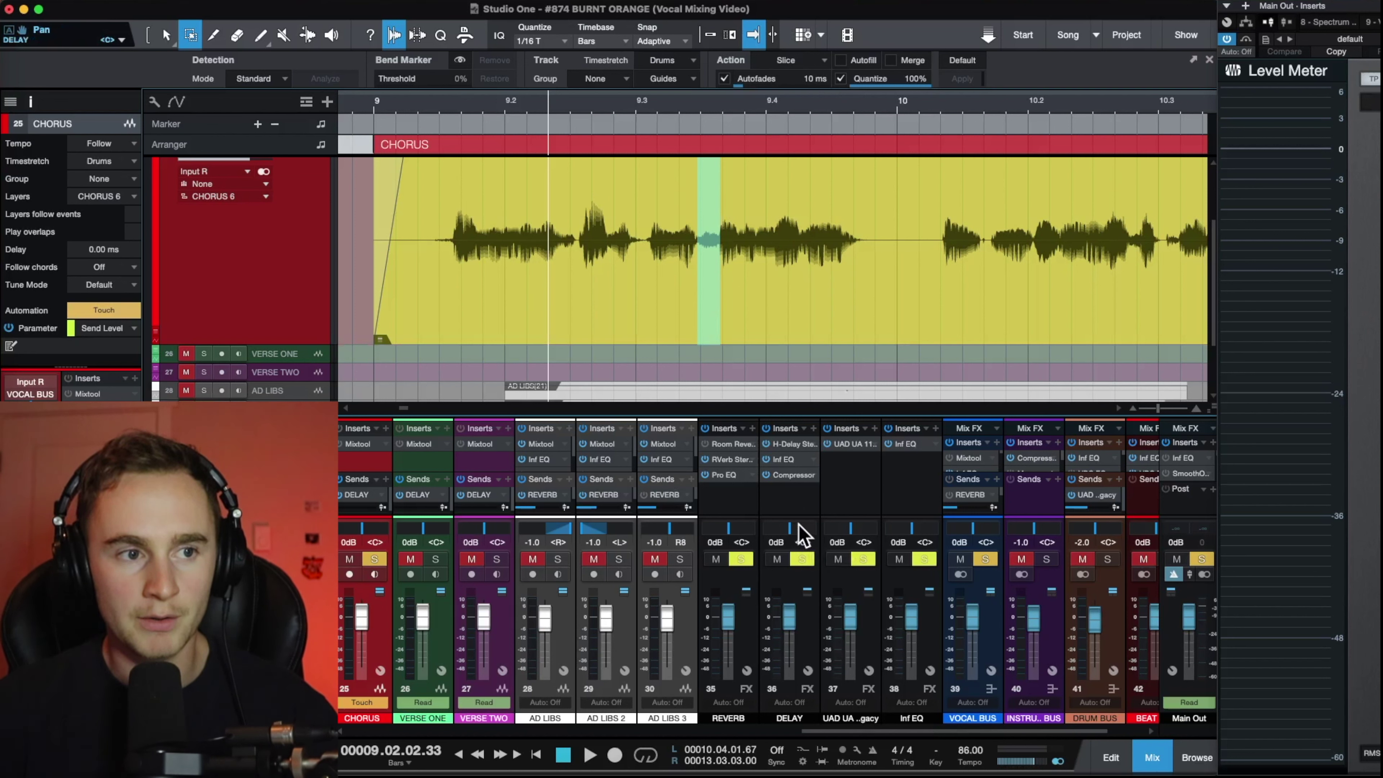
Set Vocal Rider's response on the vocal bus to Fast and play the chorus from its first phrase
left_click(458, 107)
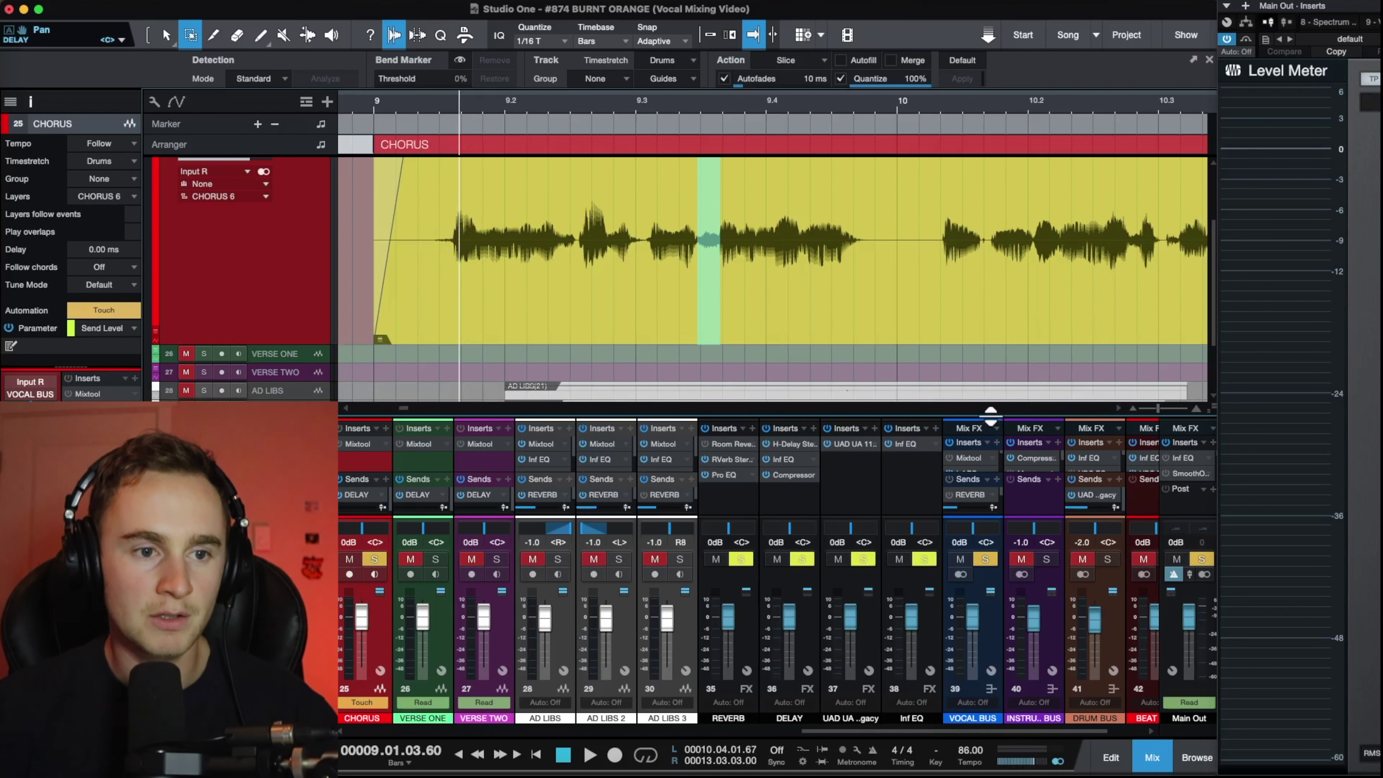
left_click_drag(990, 409, 1000, 251)
left_click(974, 417)
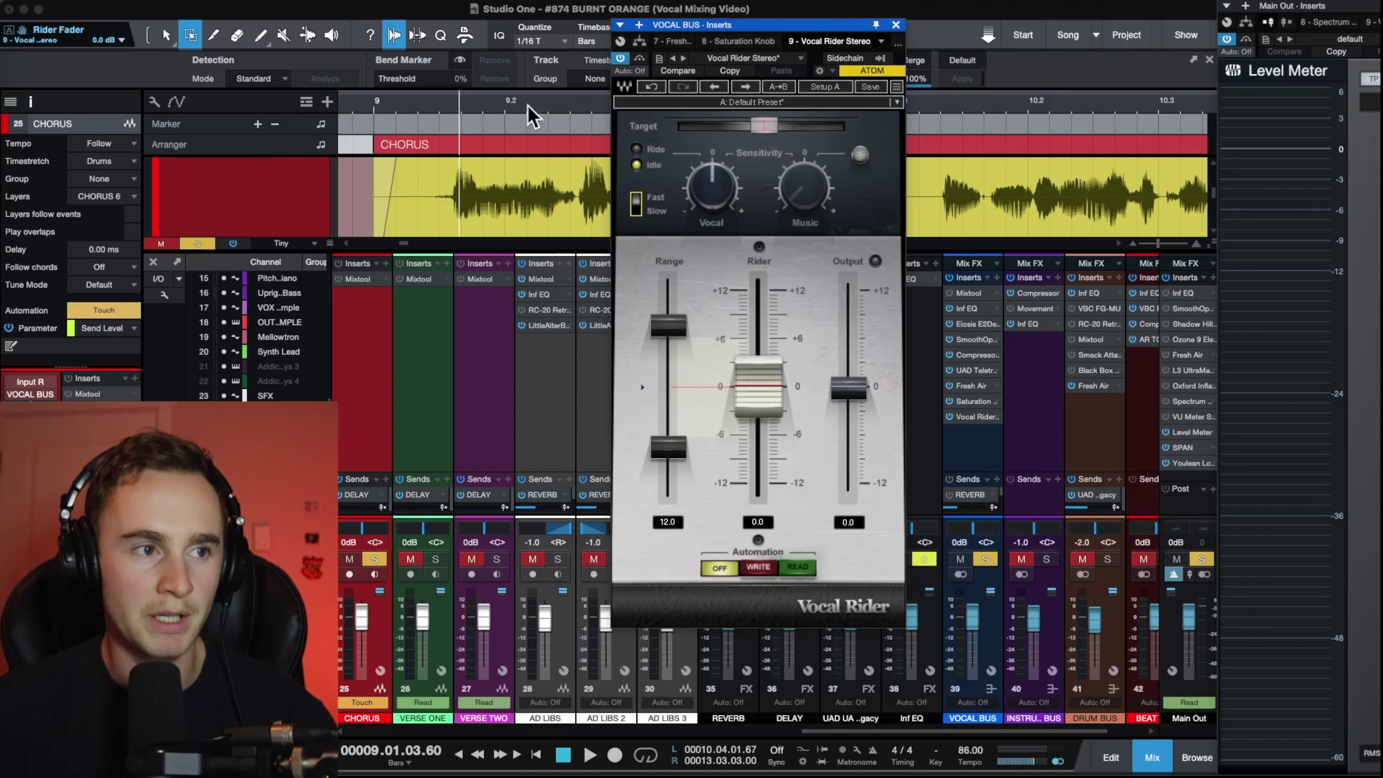
left_click(442, 105)
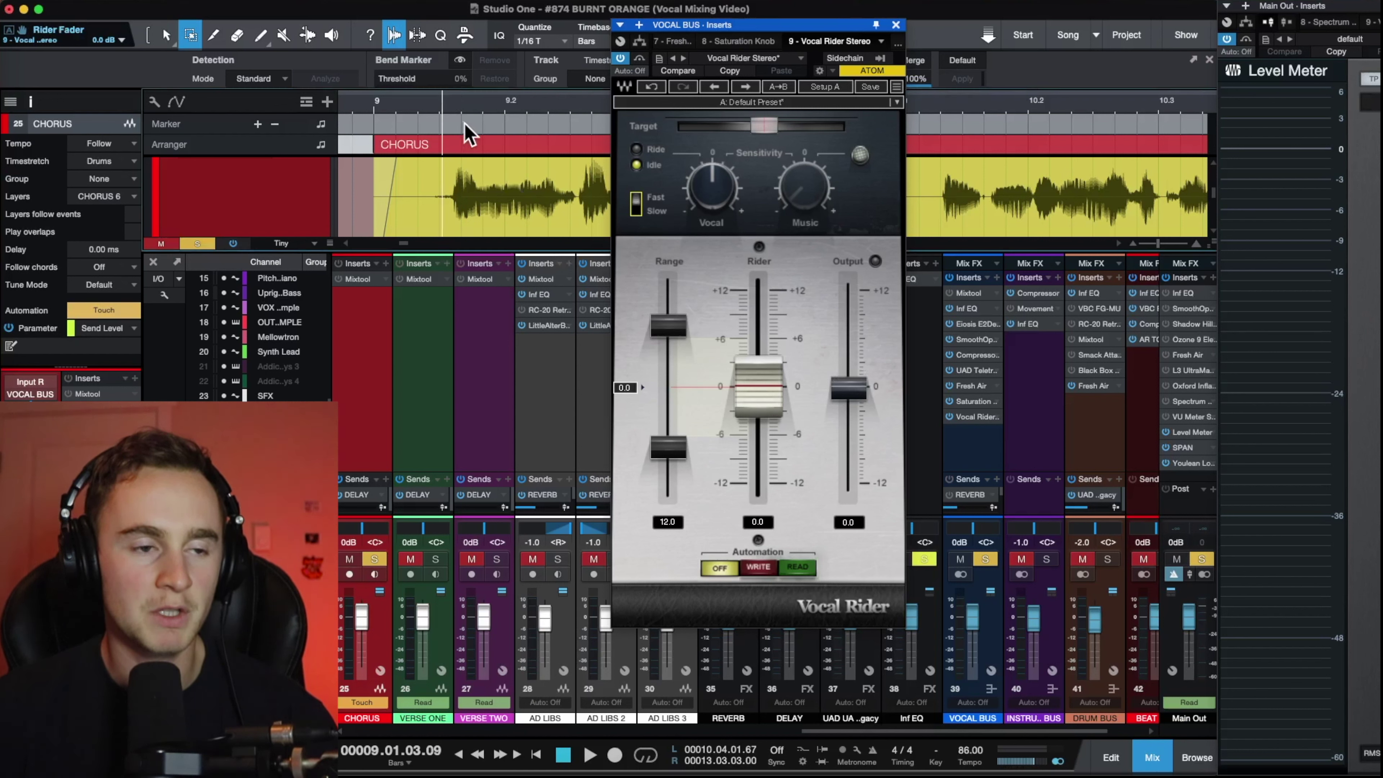
key("space")
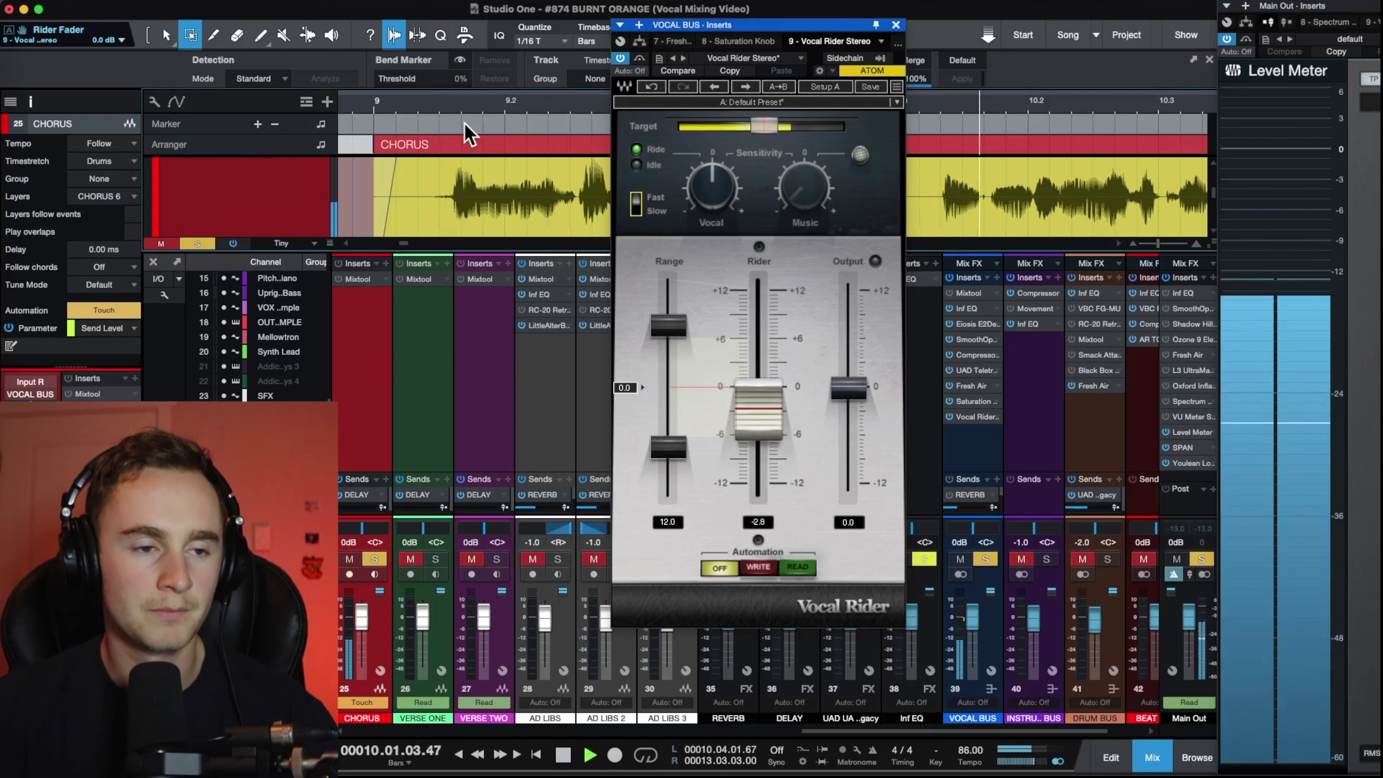
Set Vocal Rider's target to -16 dB during playback, close the plugin and stop playback
left_click_drag(764, 126, 797, 126)
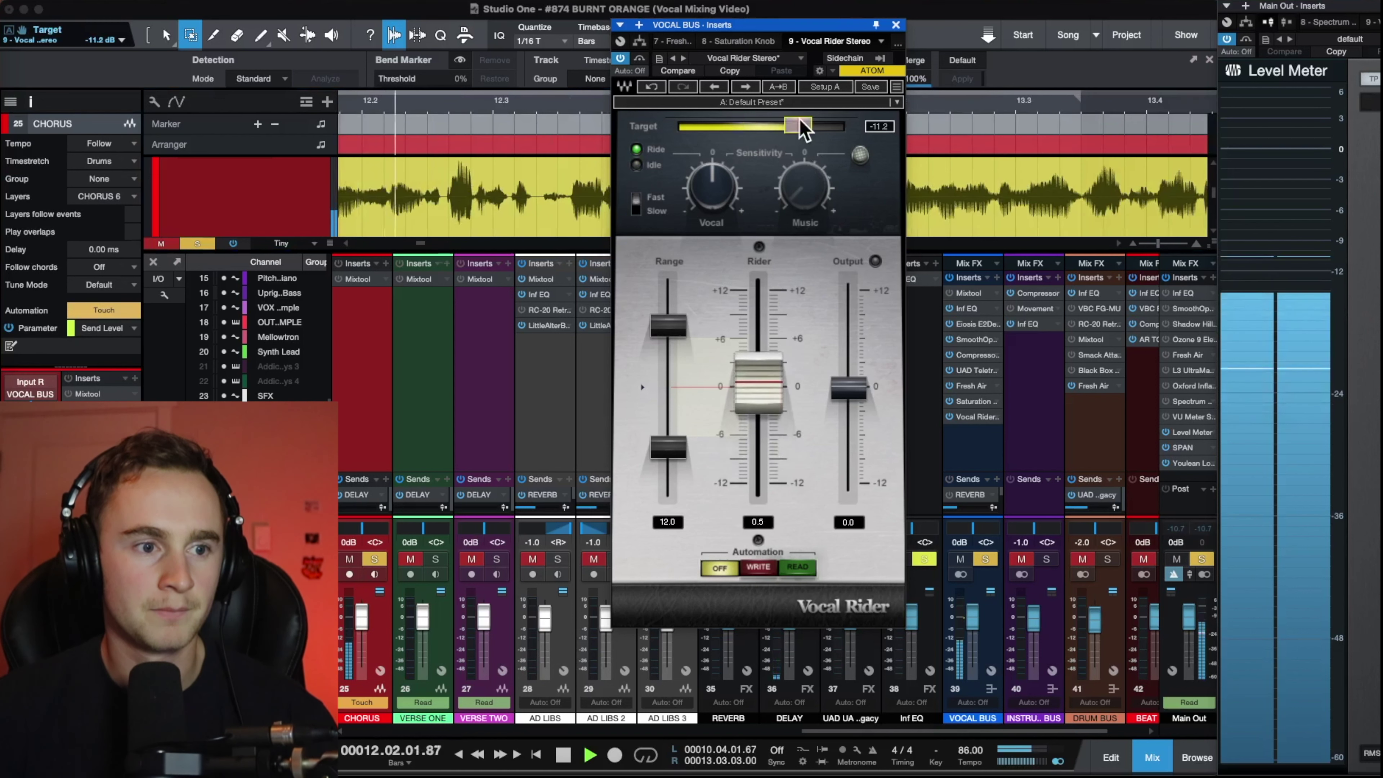
left_click_drag(798, 126, 782, 123)
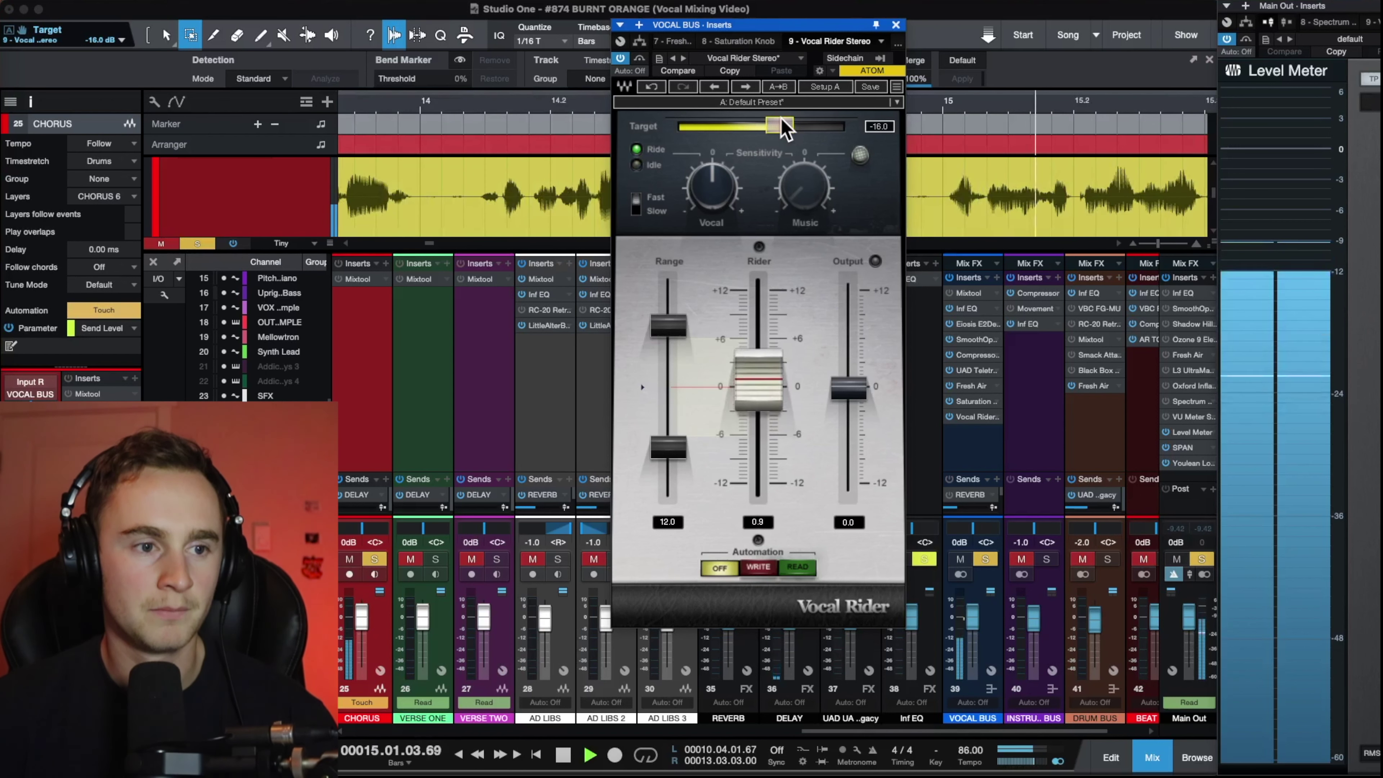
left_click(896, 25)
key("space")
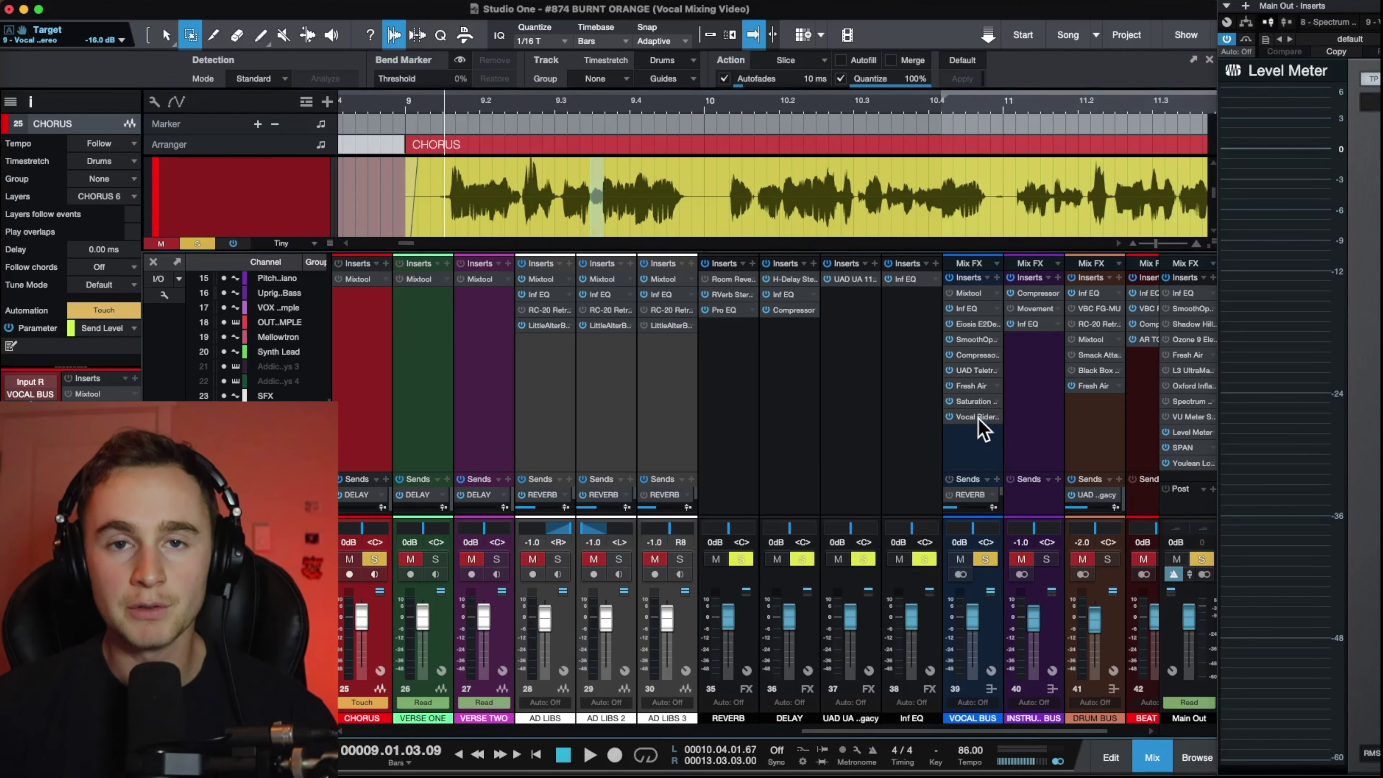
Reopen Vocal Rider on the vocal bus, watch its gain riding while the chorus plays, and close it
left_click(975, 417)
left_click(980, 431)
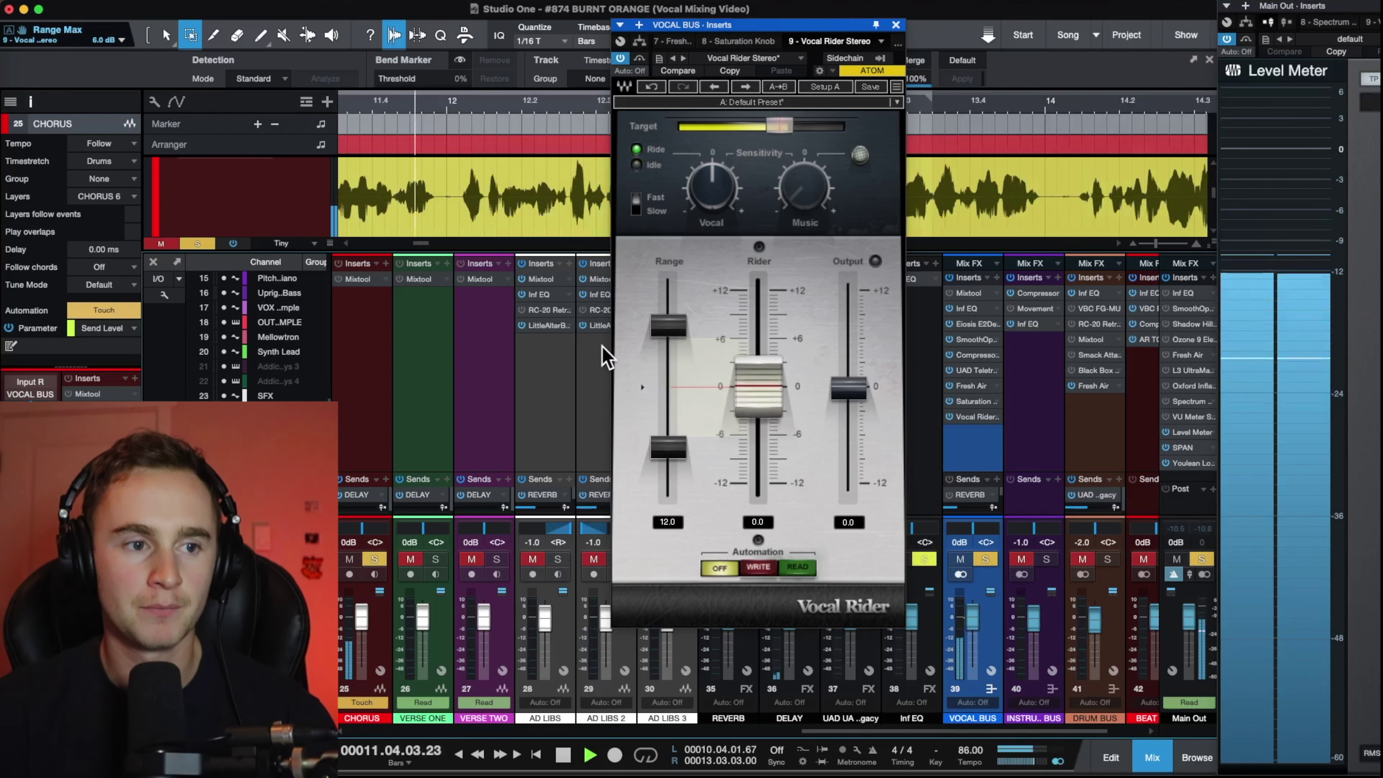
left_click(895, 25)
key("space")
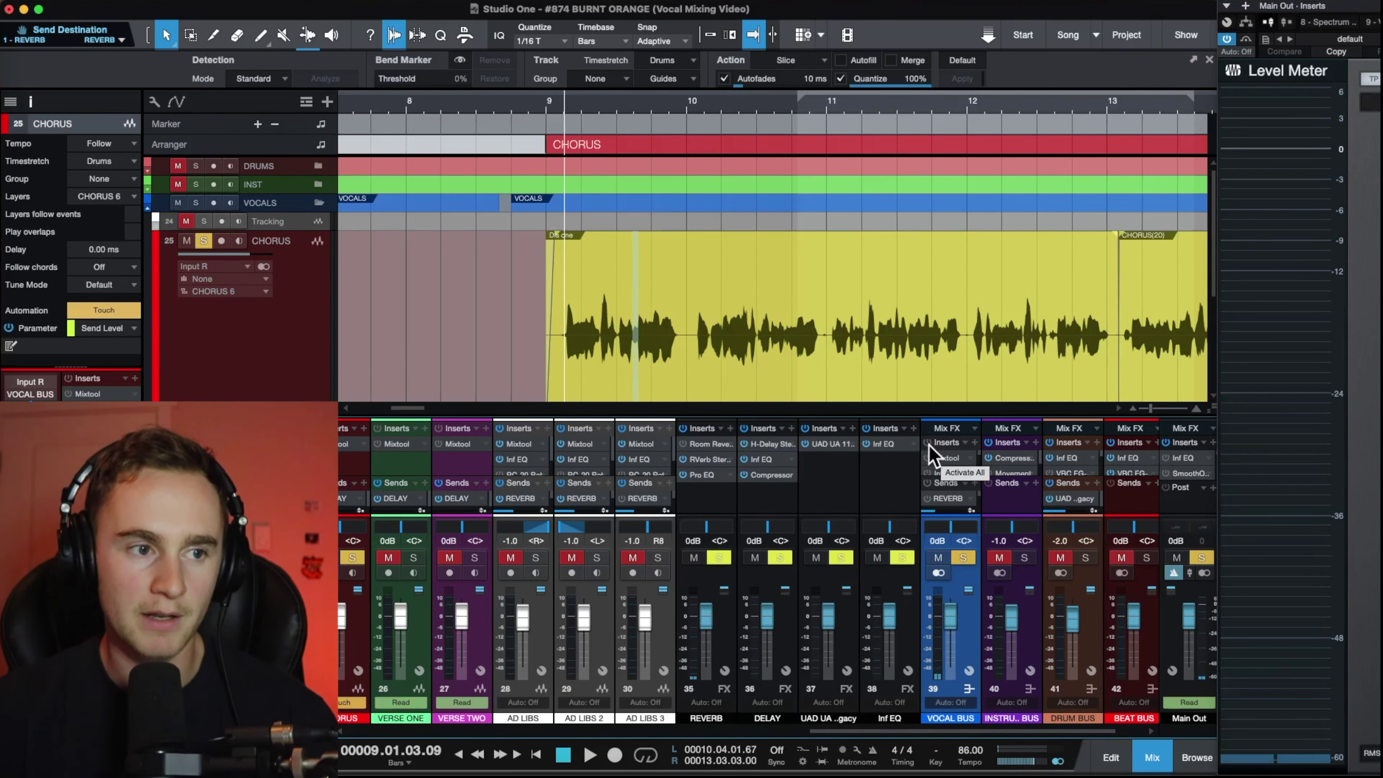
Play the chorus vocal with all vocal bus inserts bypassed and with them active to compare the sound
key("space")
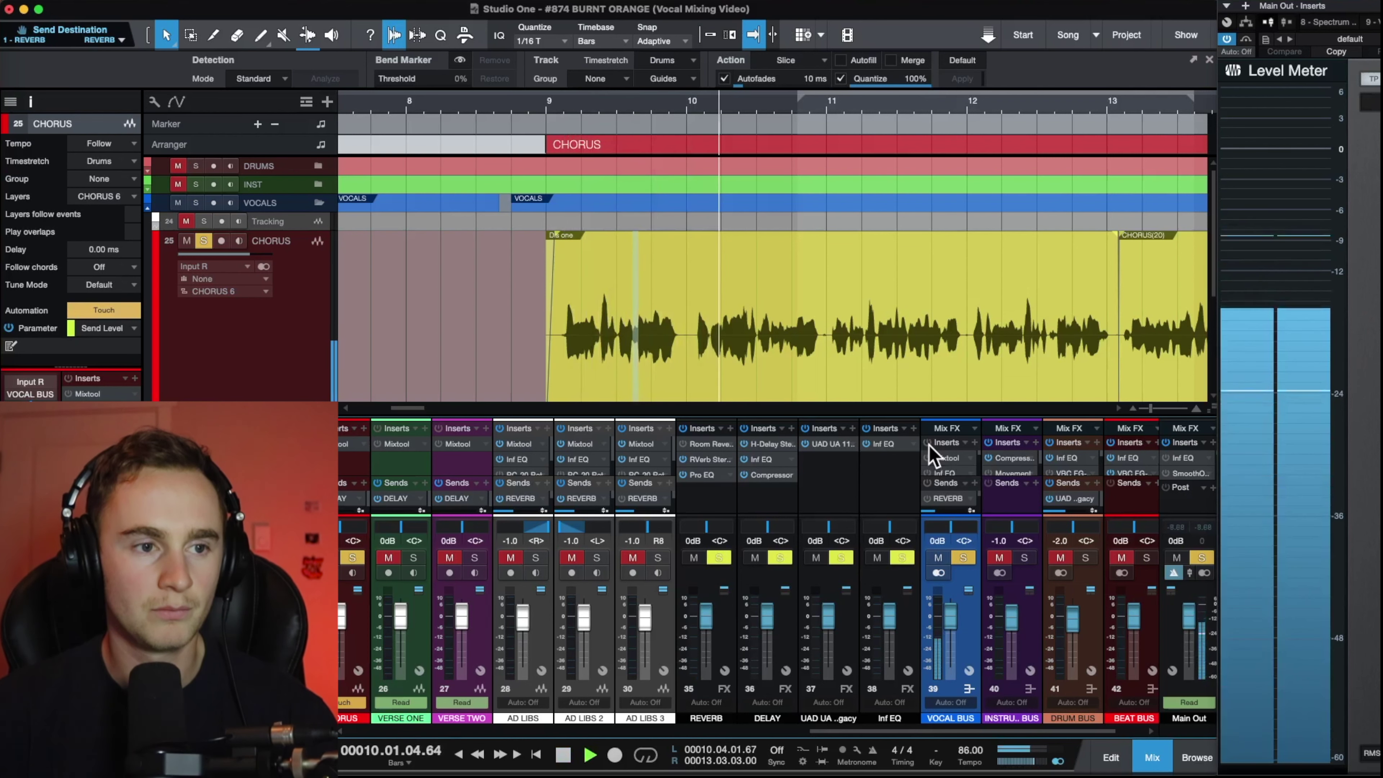
key("space")
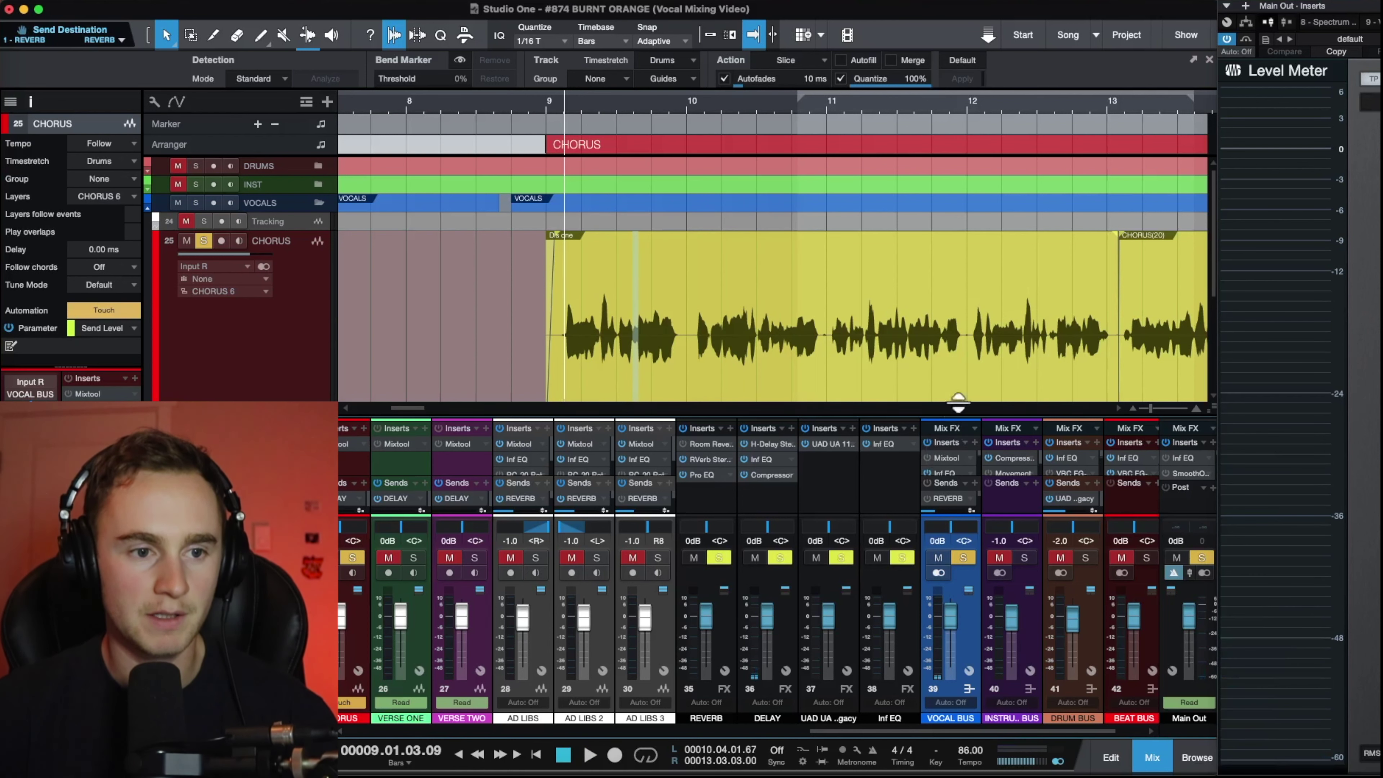
left_click_drag(958, 402, 959, 343)
scroll(886, 305, "down", 2)
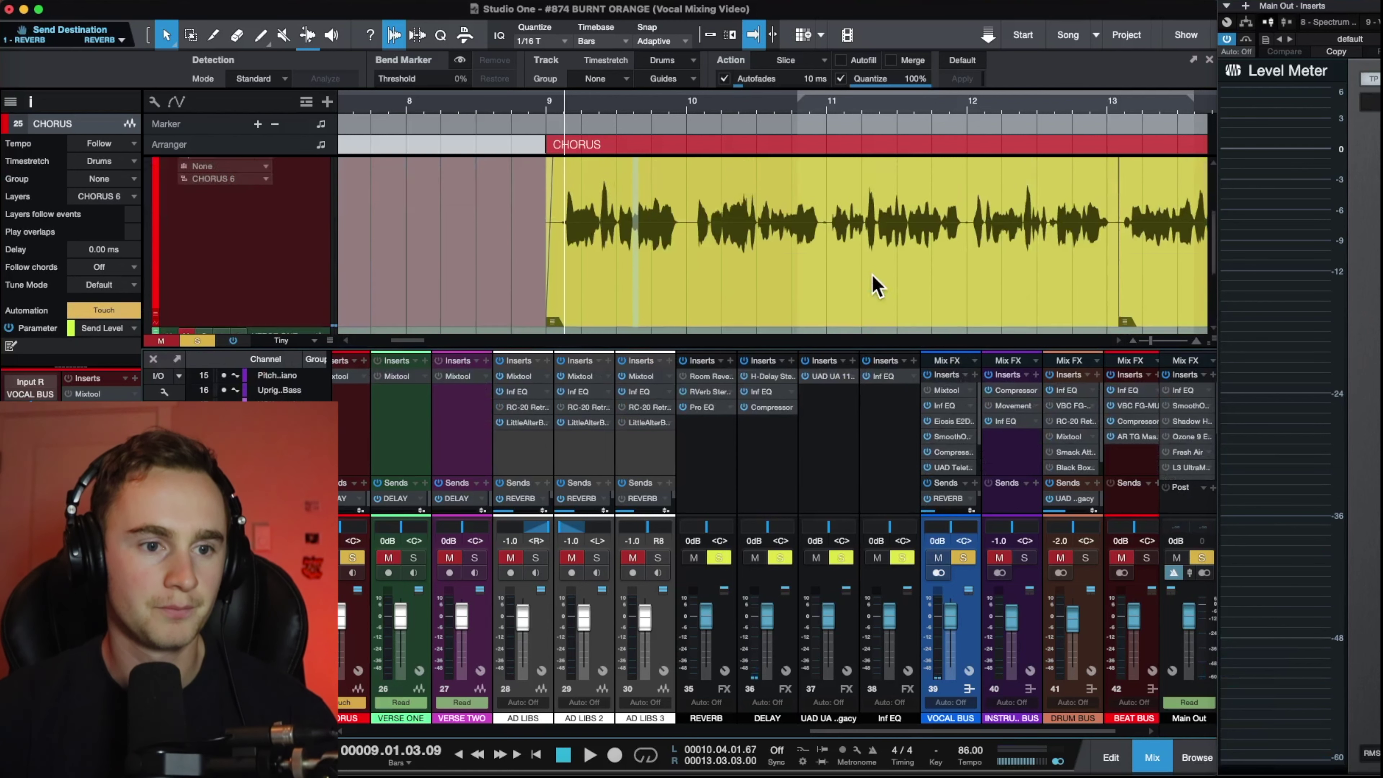
key("space")
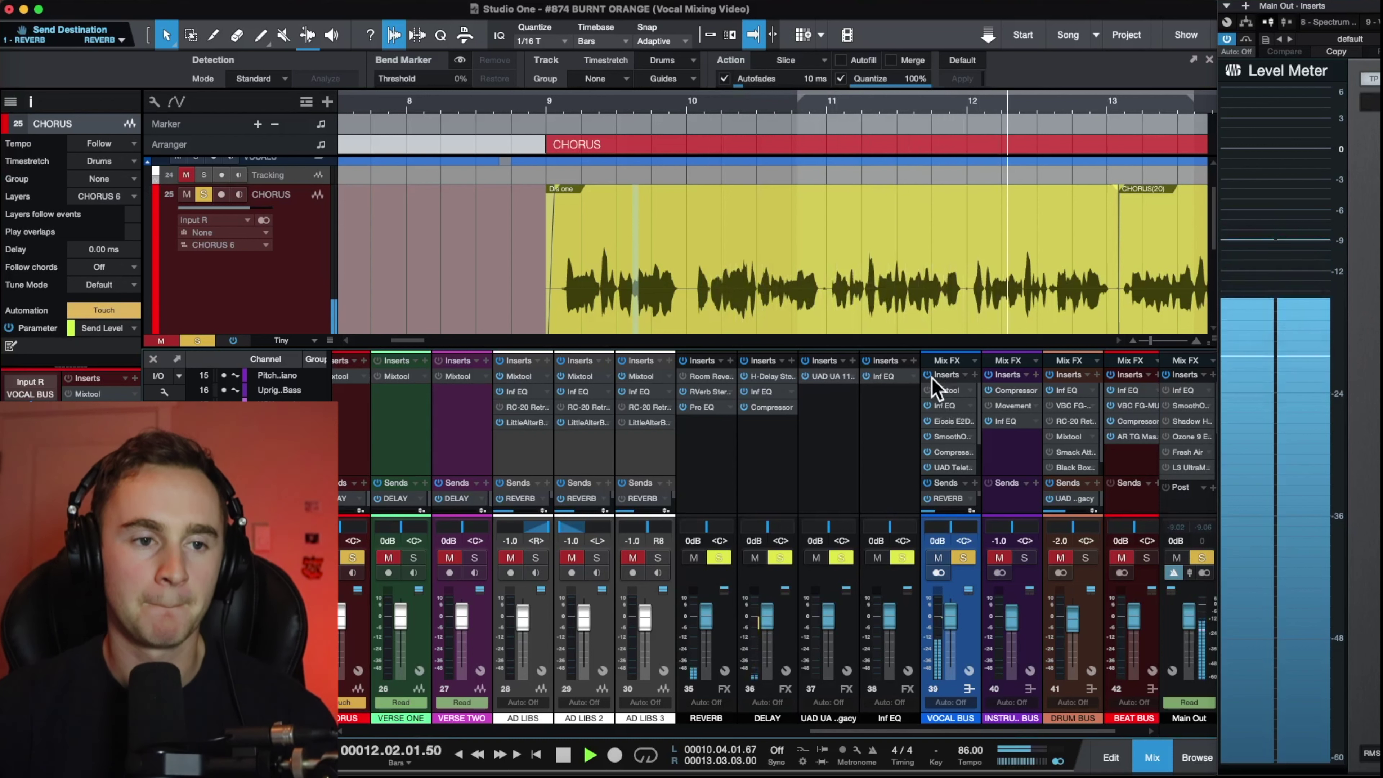
key("space")
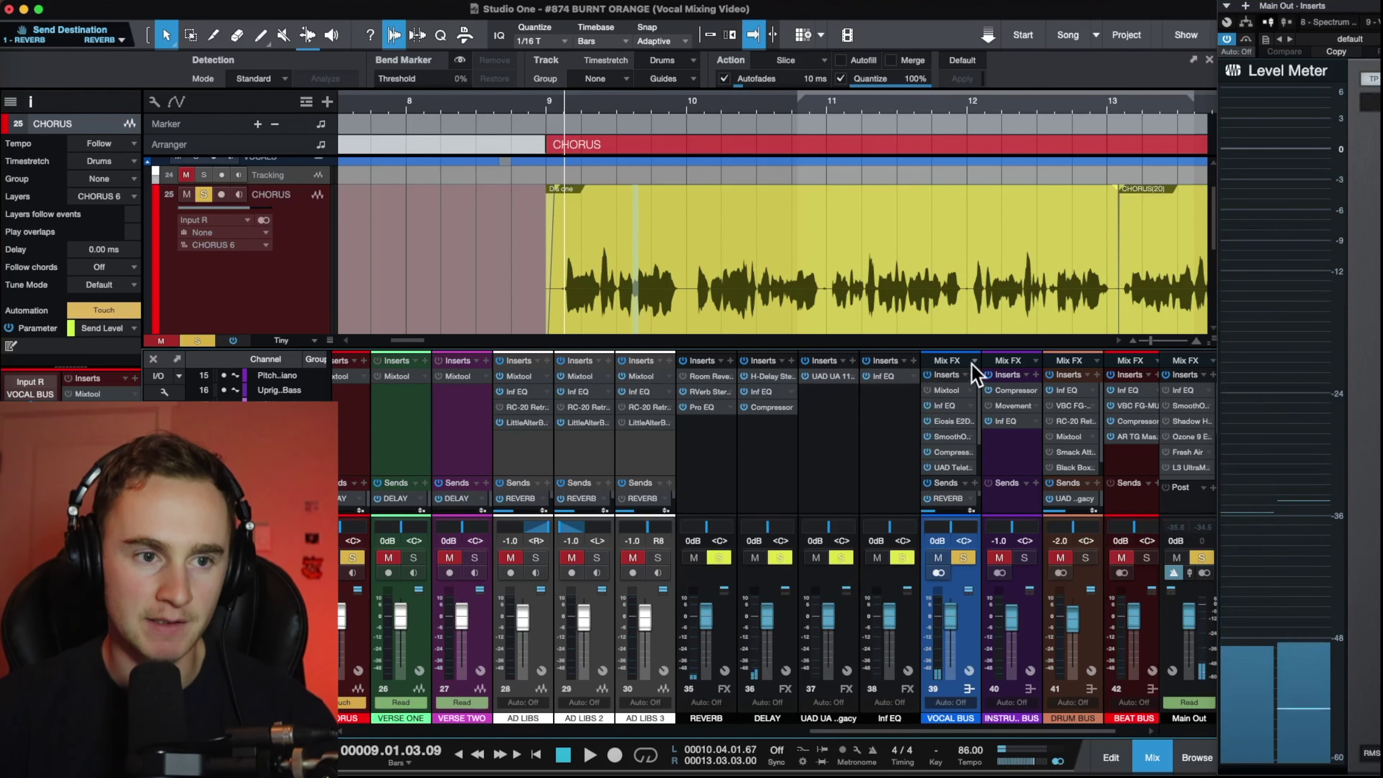
Unsolo the CHORUS track and expand the DRUMS folder in the full arrangement view with the mixer hidden
left_click_drag(975, 351, 969, 508)
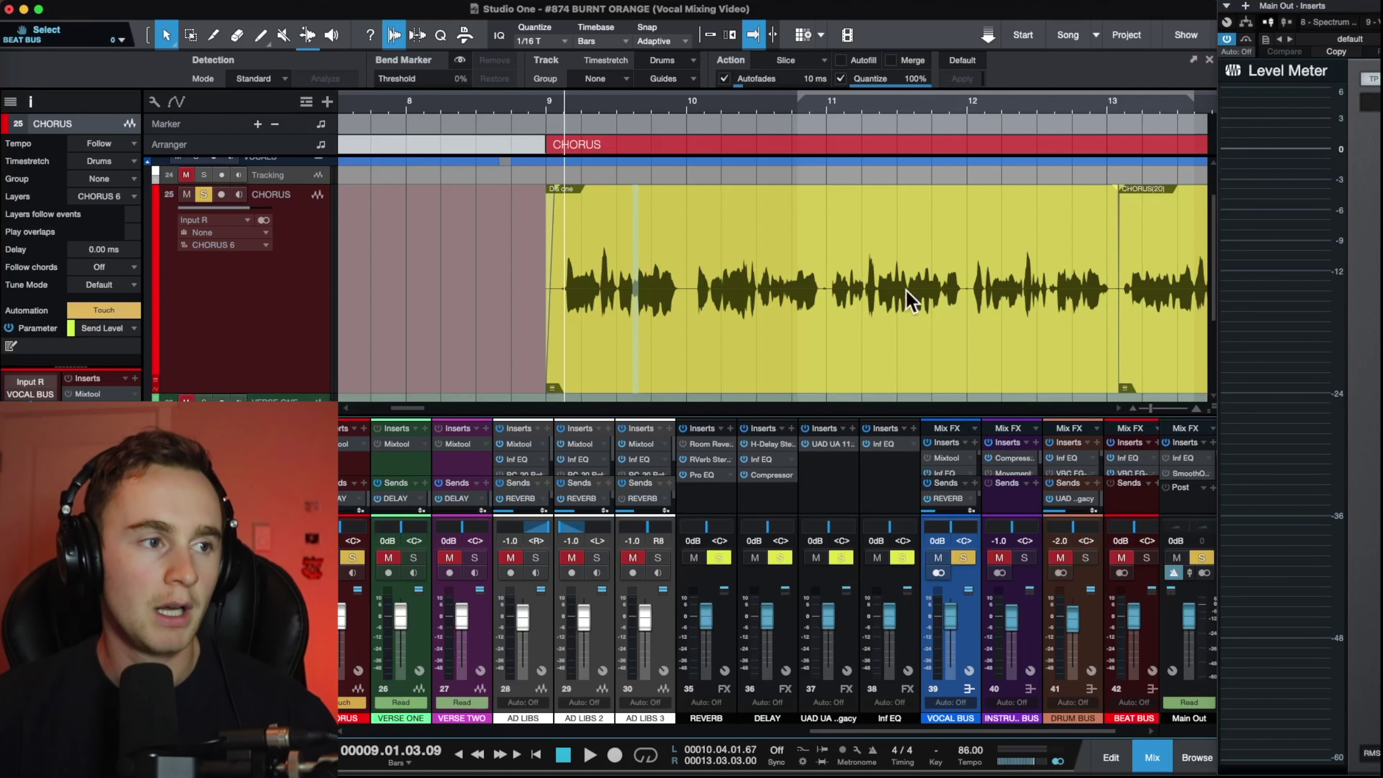
left_click(203, 194)
left_click(1151, 757)
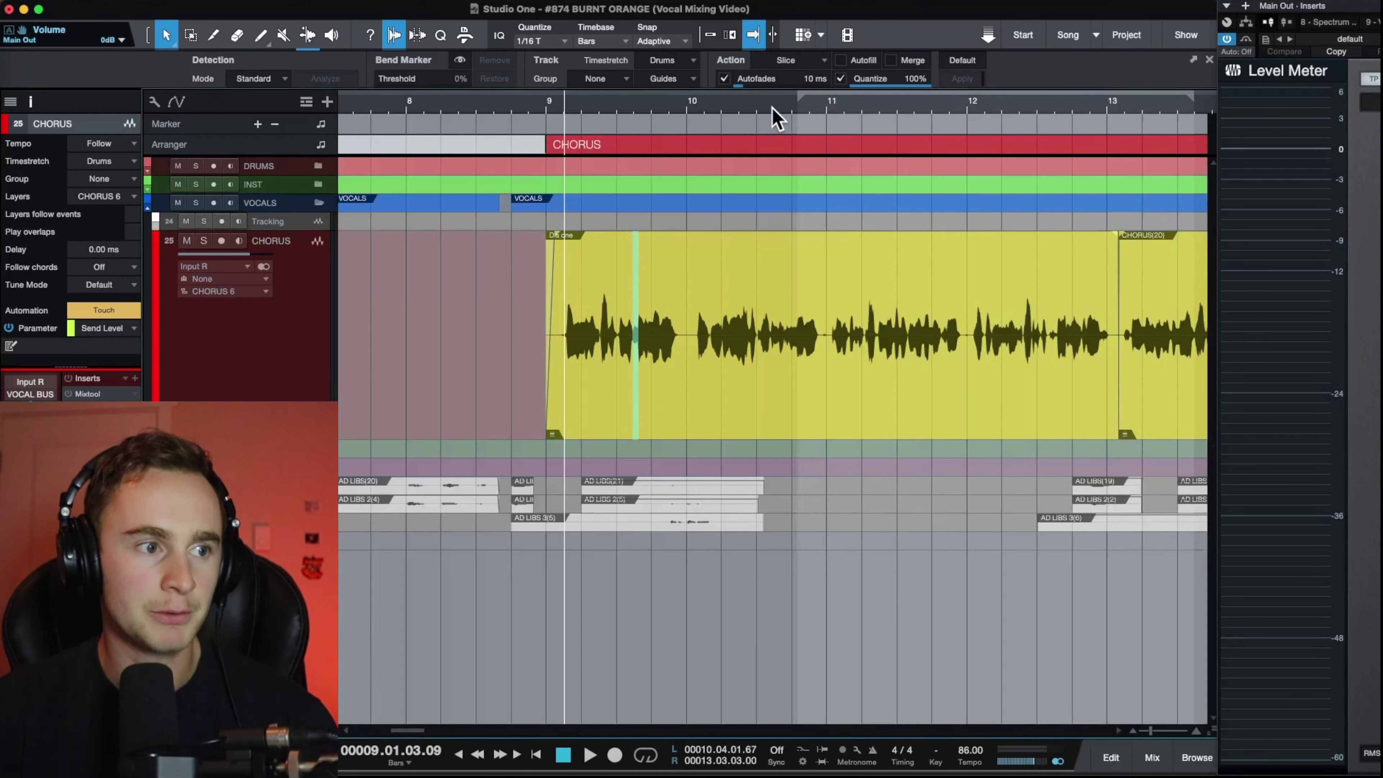
left_click_drag(772, 107, 736, 77)
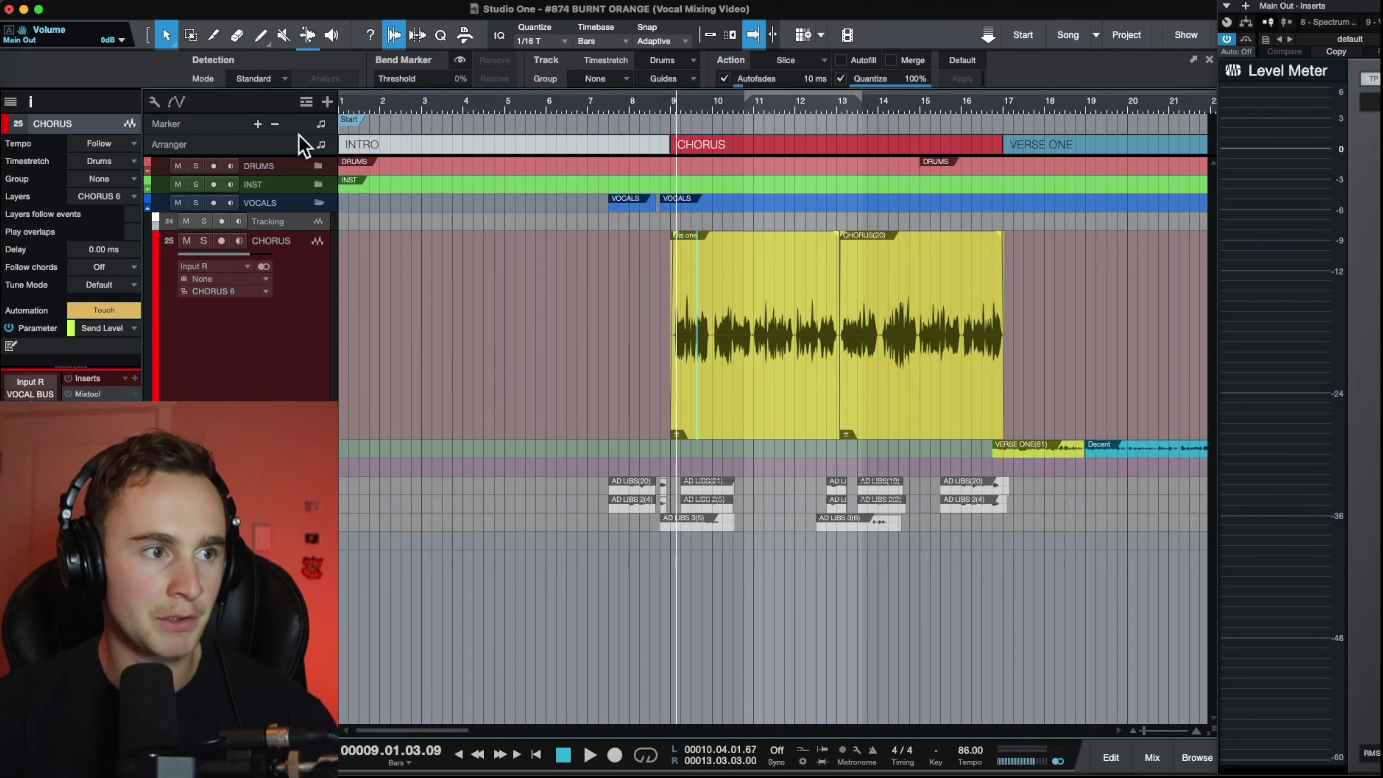
left_click(317, 165)
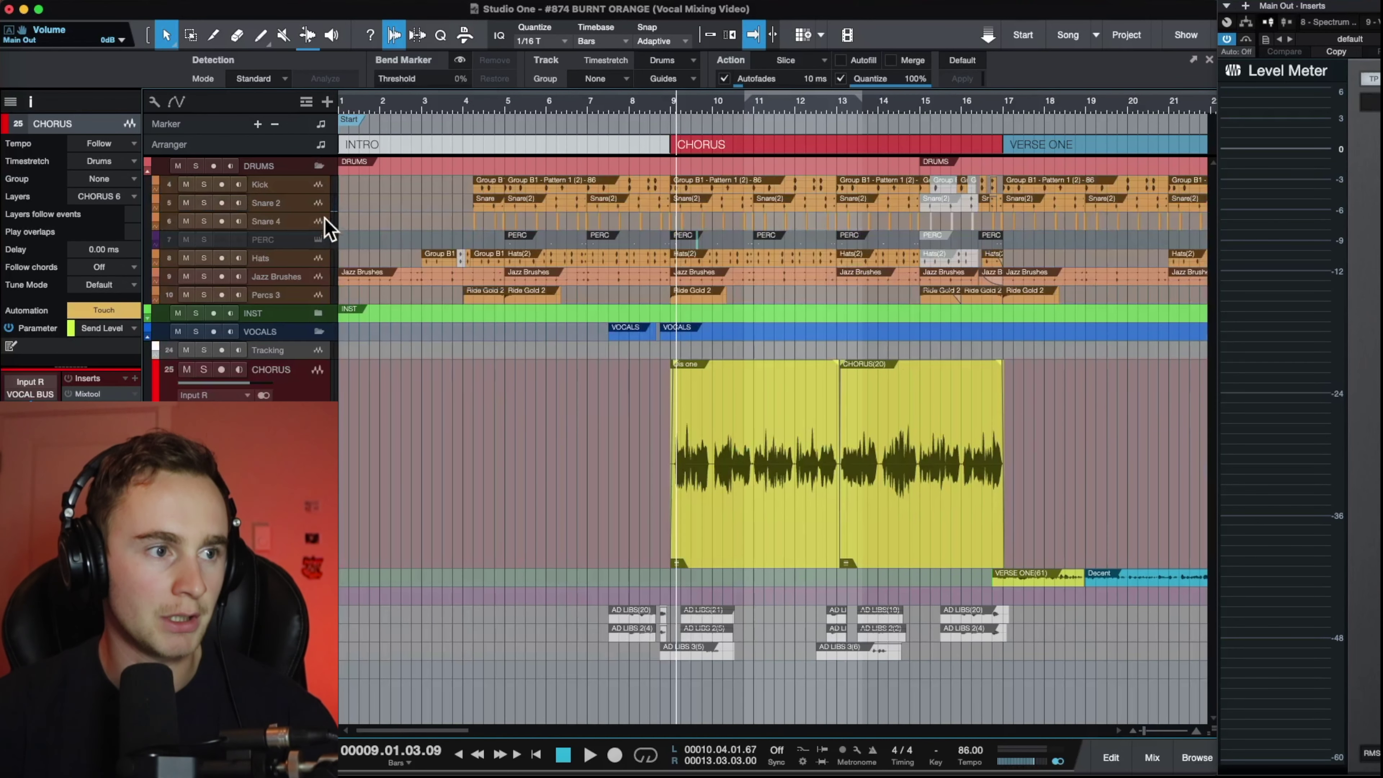
Expand the INST folder and play the start of the chorus from bar 9 within the full song
left_click(318, 314)
scroll(479, 523, "down", 3)
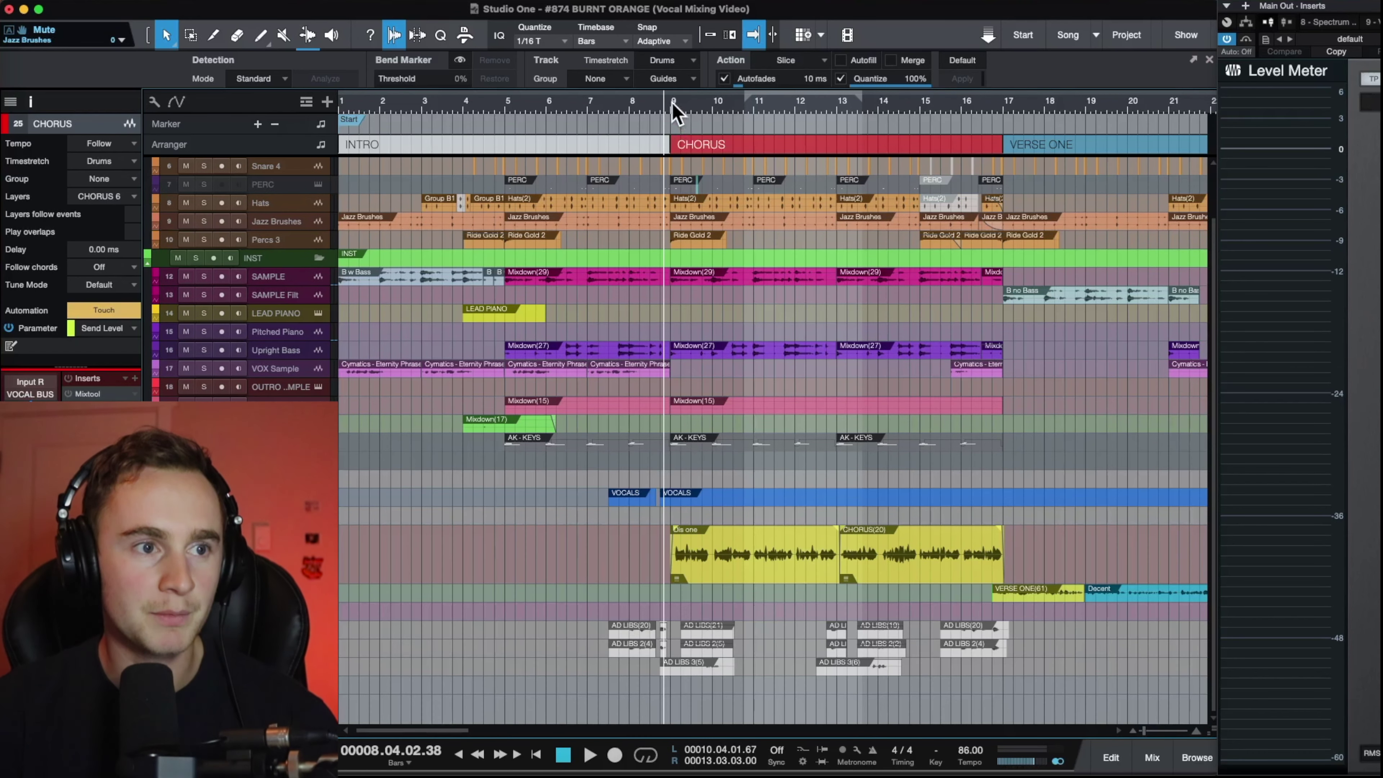
left_click(673, 102)
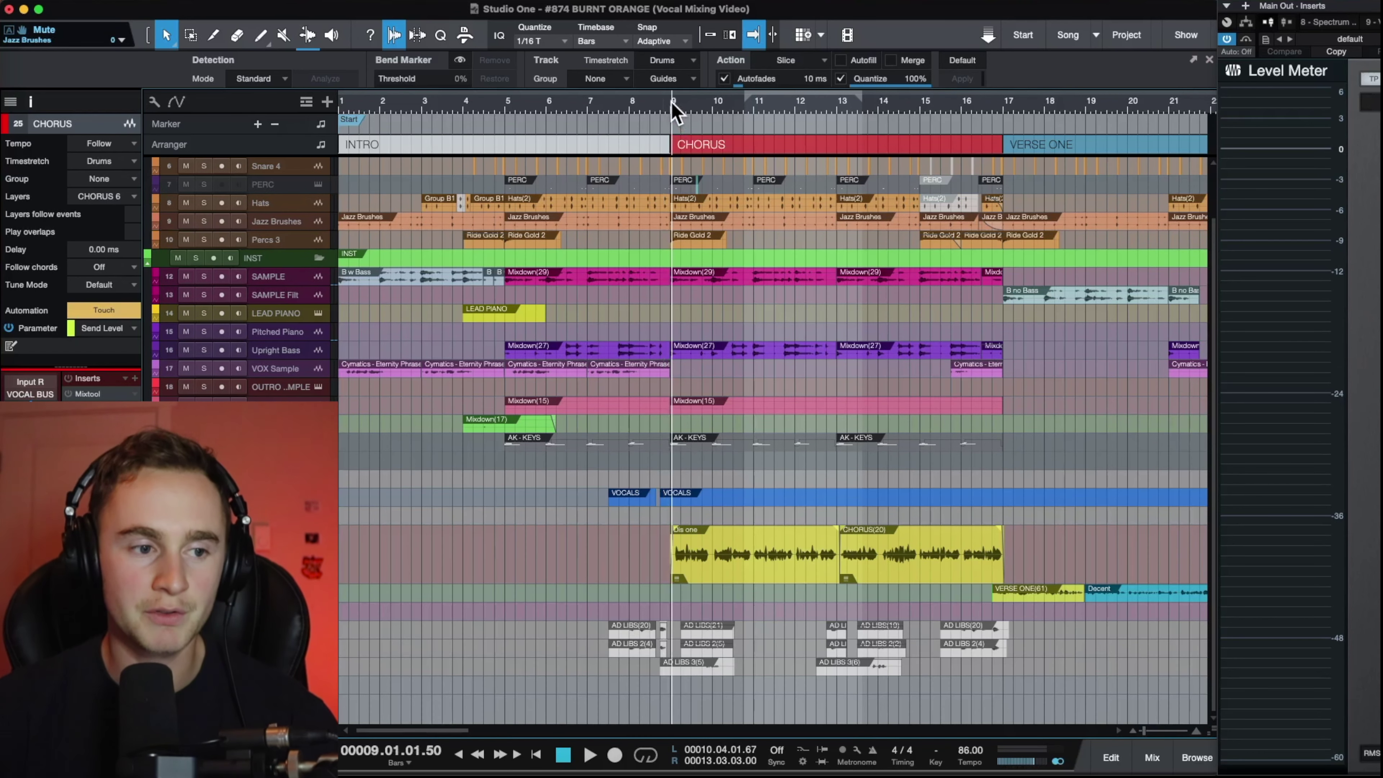
key("space")
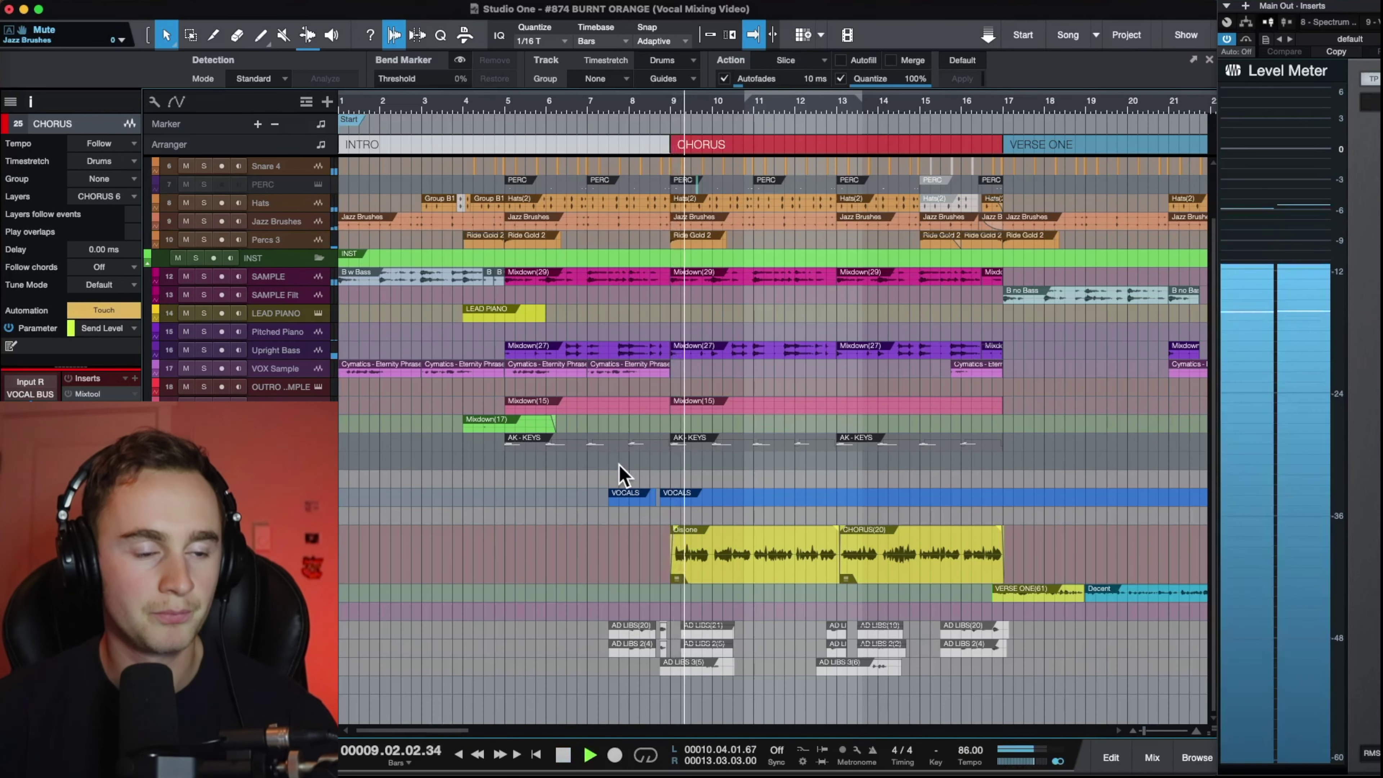
key("space")
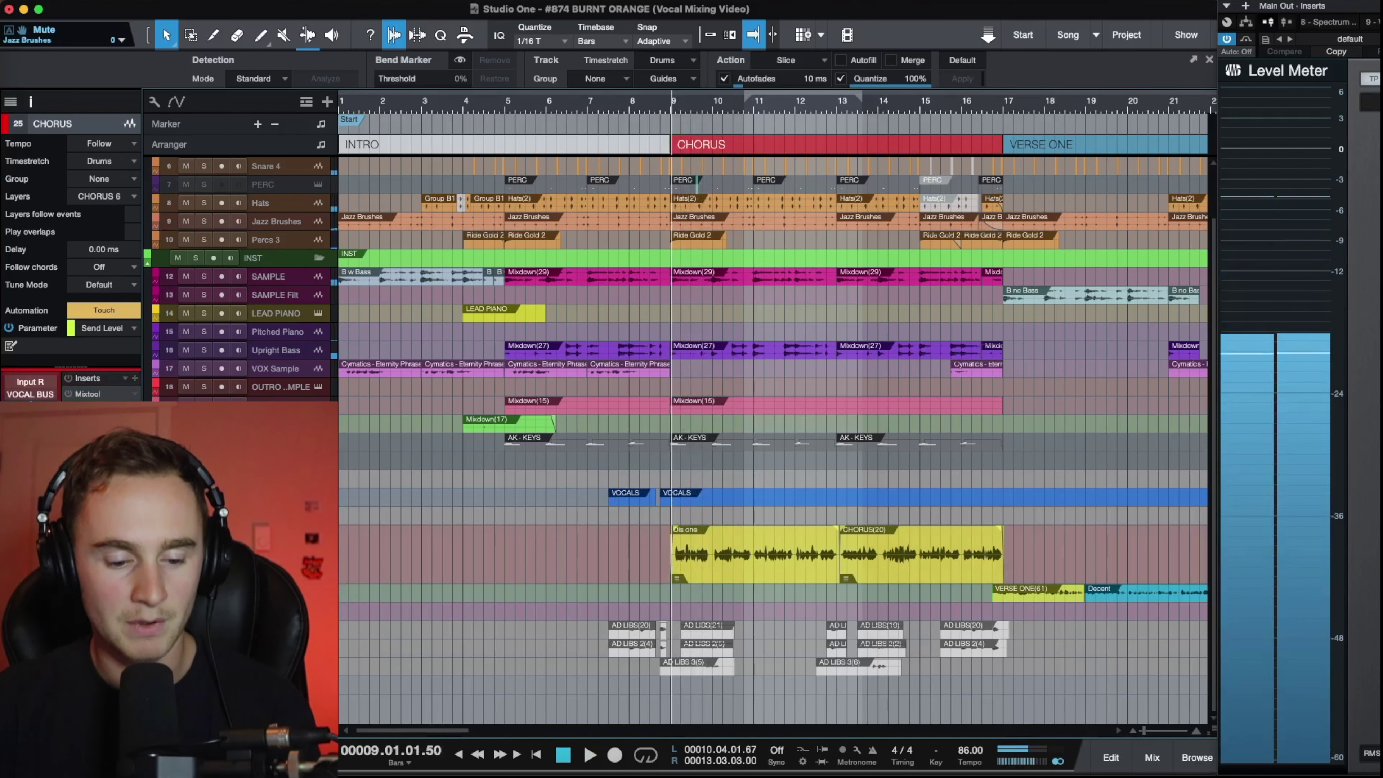
Show the mixer enlarged so the full insert lists are visible and set the VOCAL BUS volume to -9 dB
key("F3")
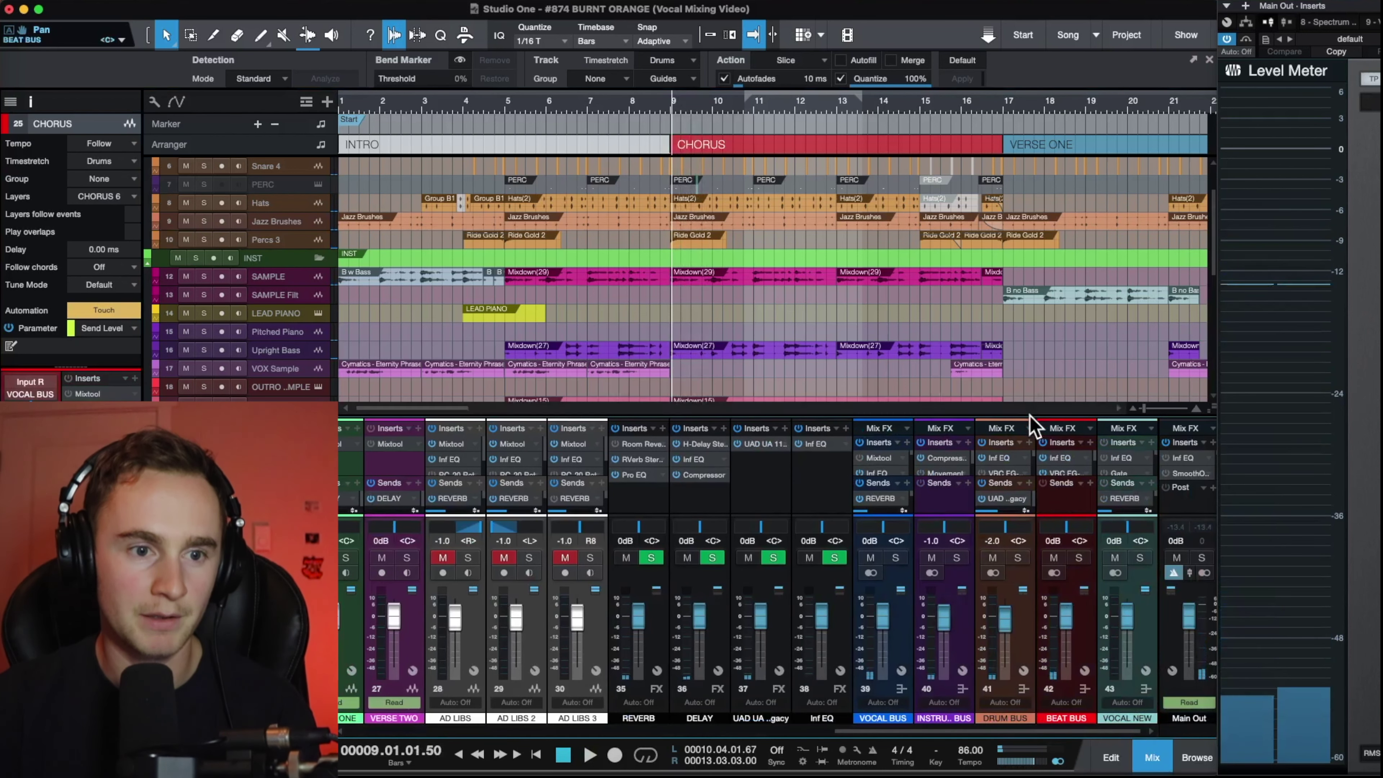
left_click_drag(1029, 415, 1029, 266)
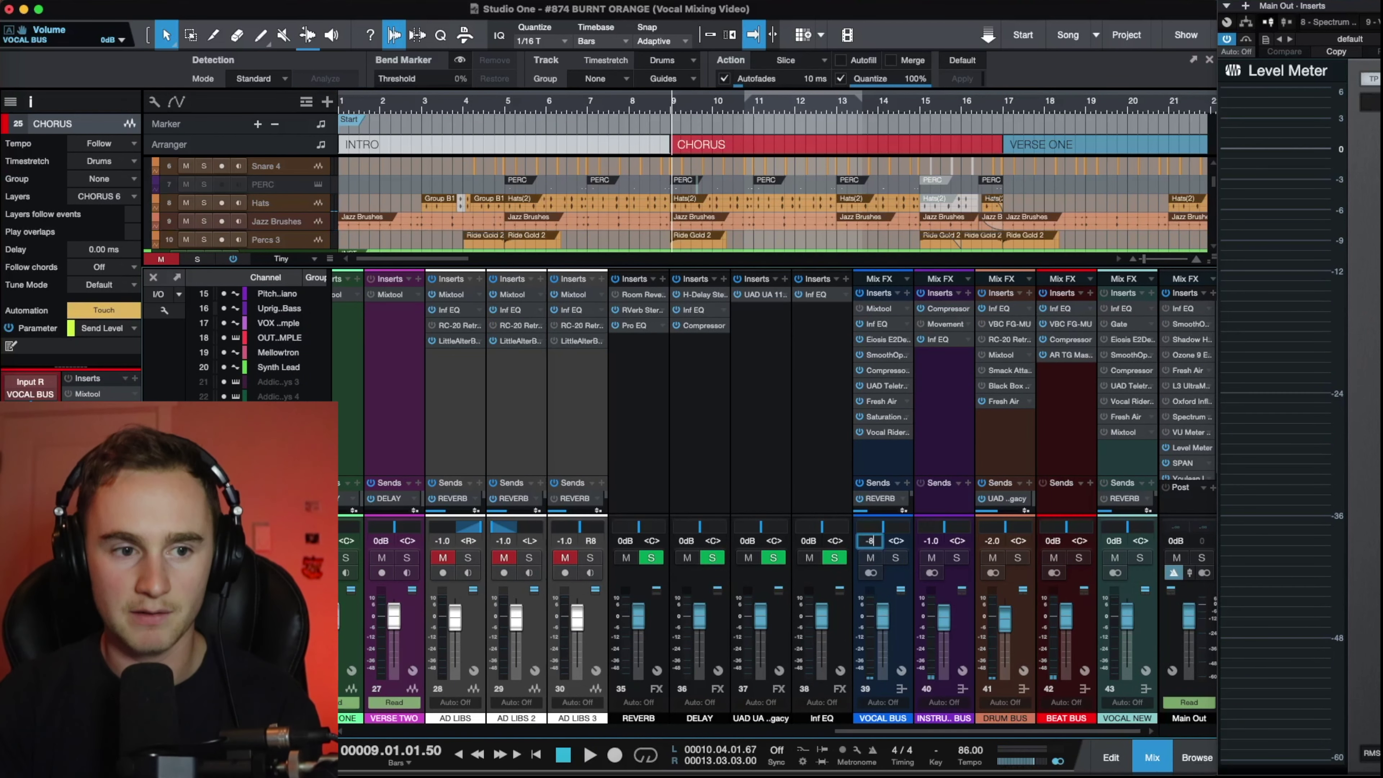
left_click(870, 540)
type("-9")
key("Return")
Play the beginning of the chorus with the mixer hidden to judge the vocal level against the beat, and stop playback
key("space")
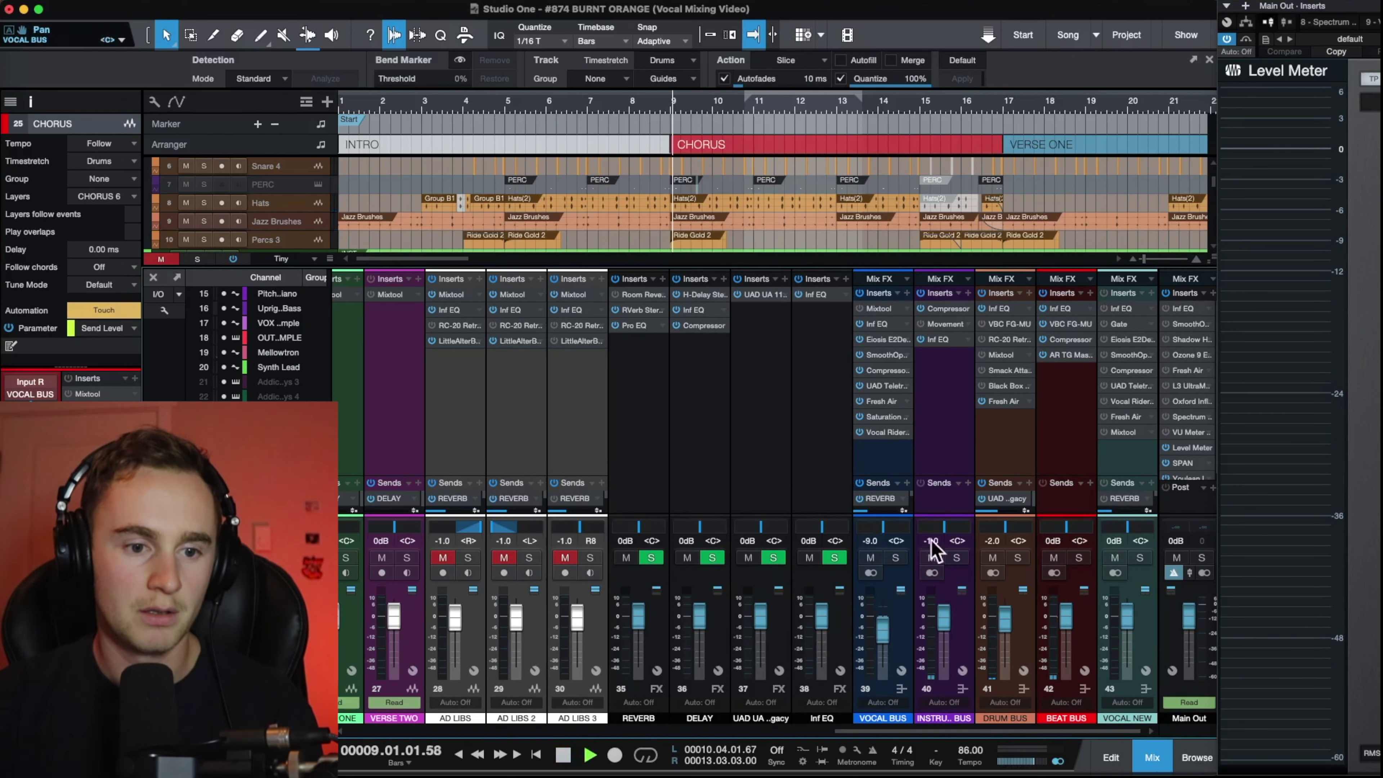
left_click(1153, 759)
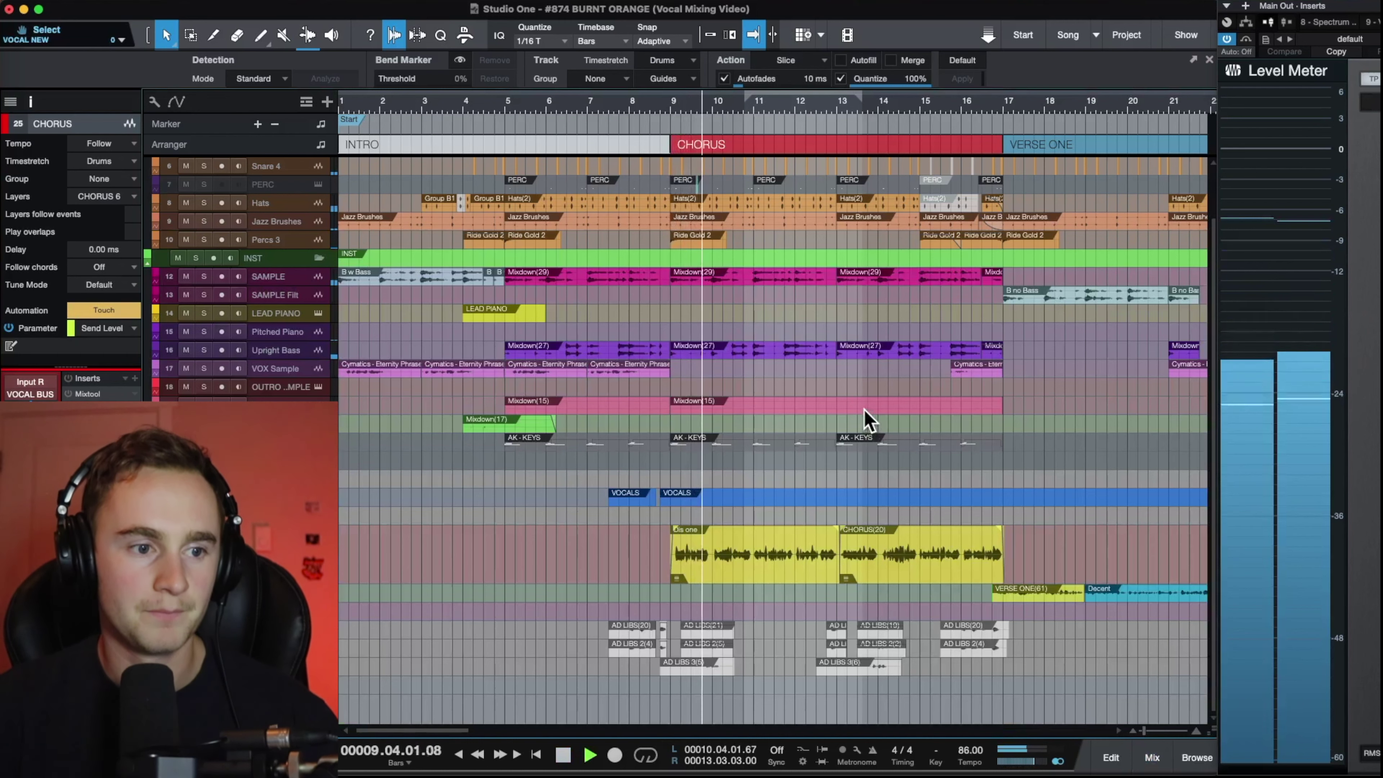
key("space")
scroll(686, 449, "up", 3)
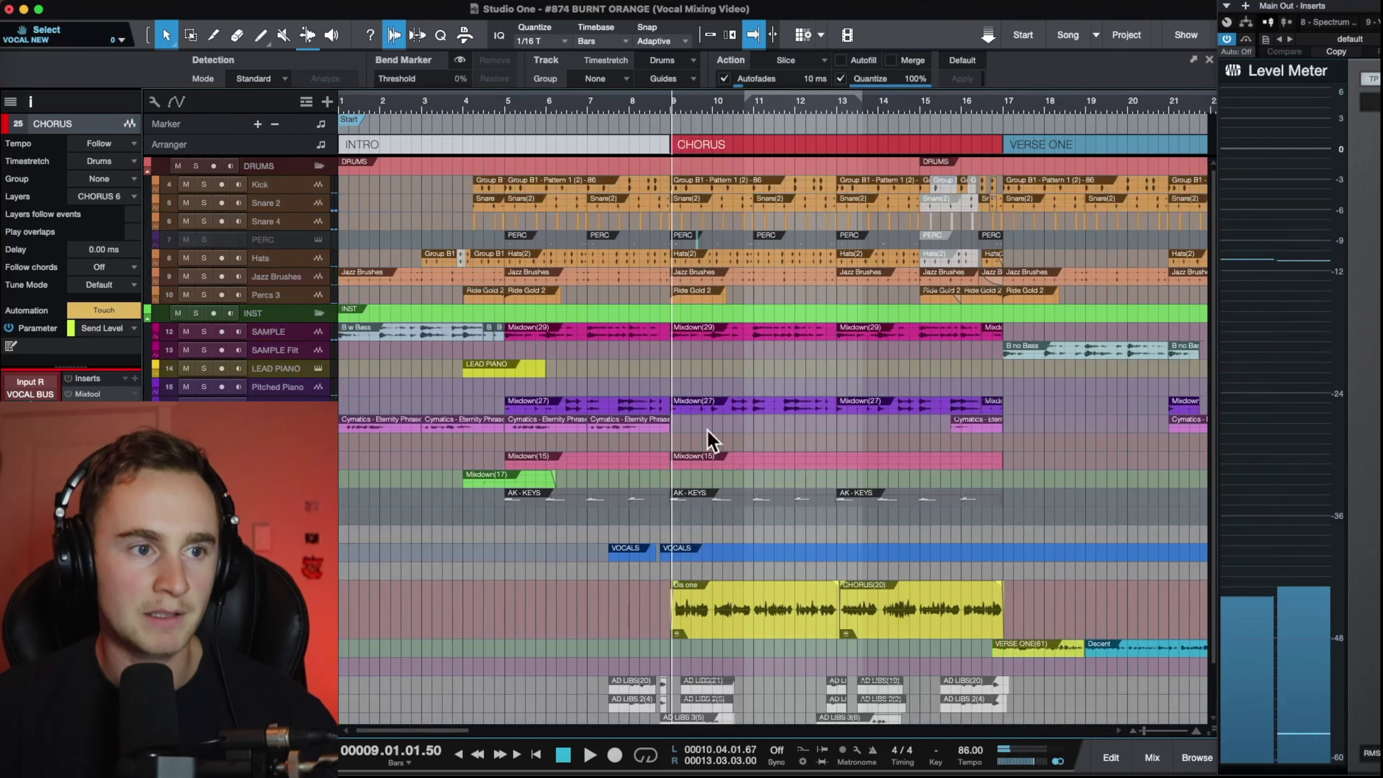
Open the sidechained Compressor on the BEAT BUS in the mixer, review its settings and close it
left_click(1152, 757)
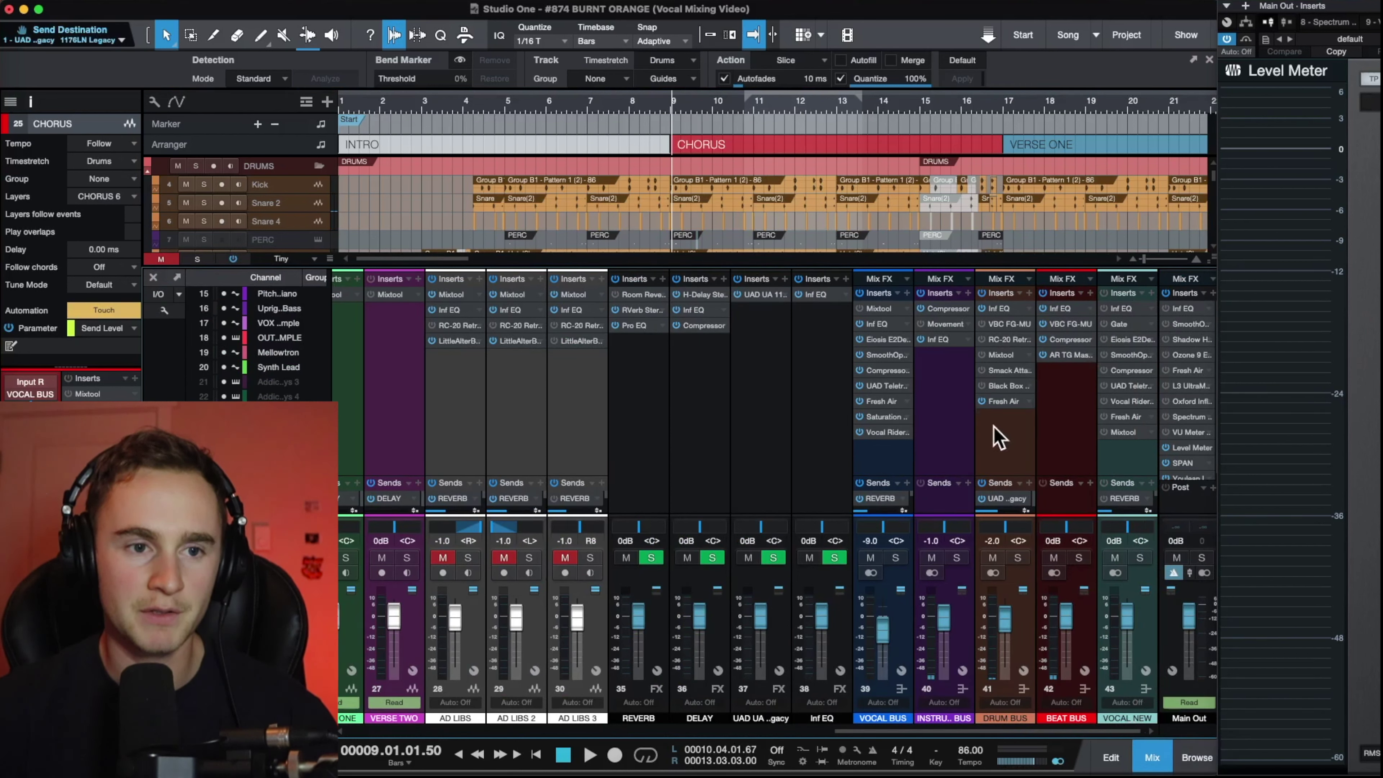
left_click(1068, 407)
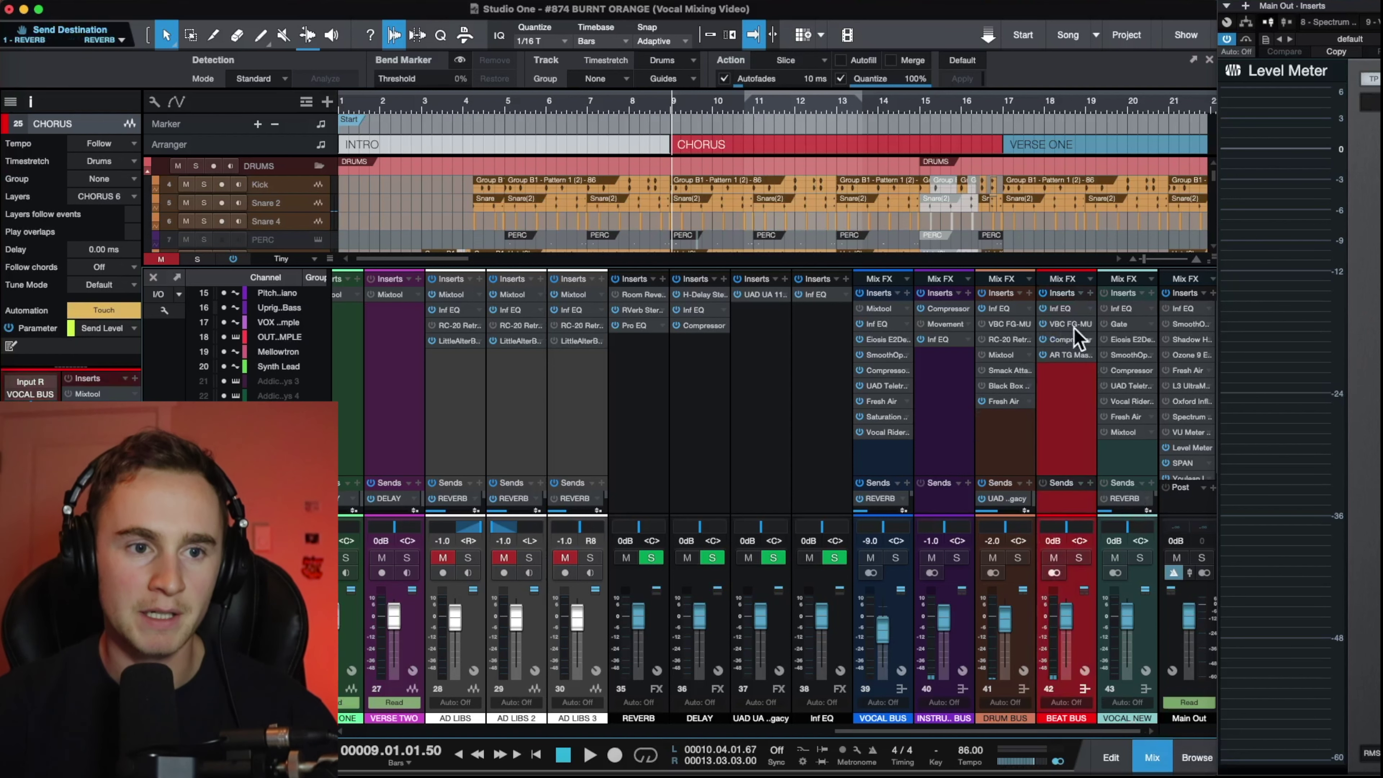
left_click(1066, 343)
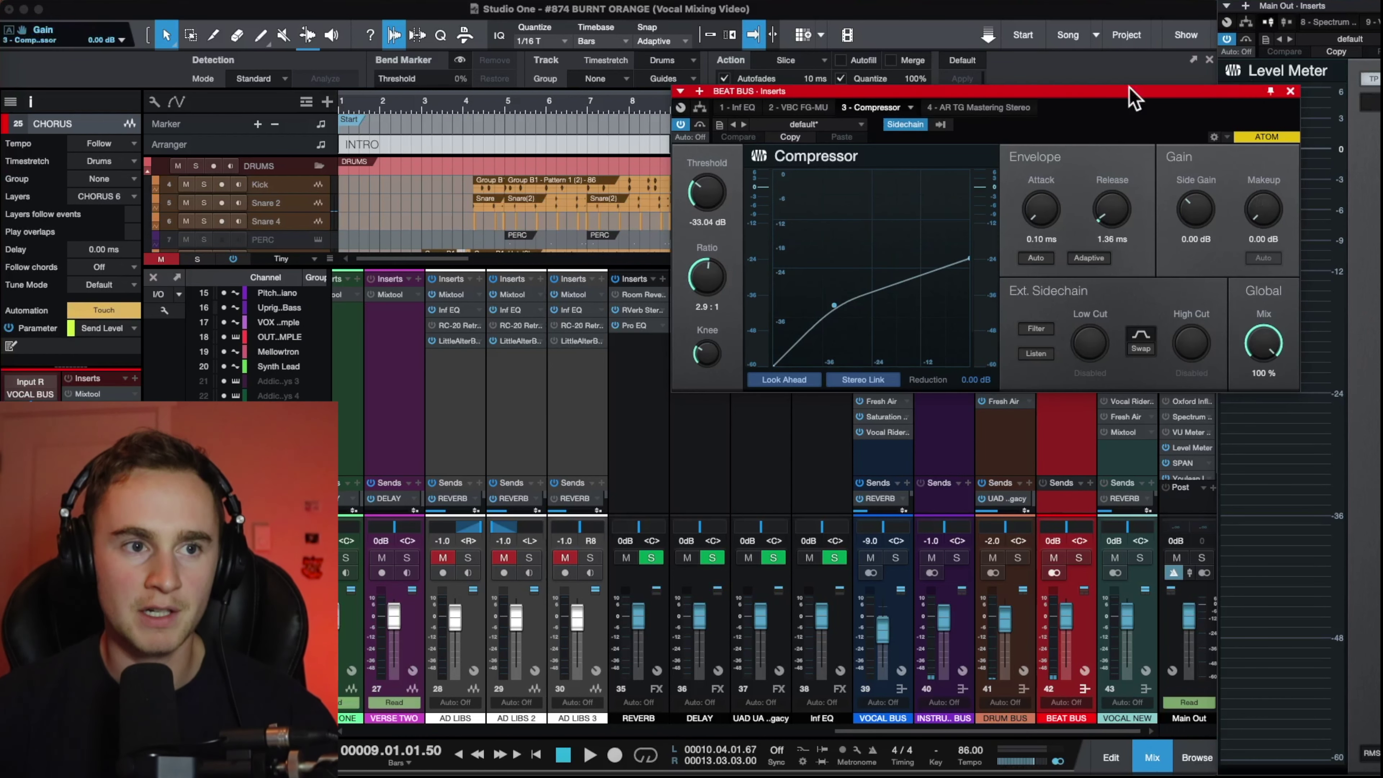
left_click_drag(819, 95, 581, 189)
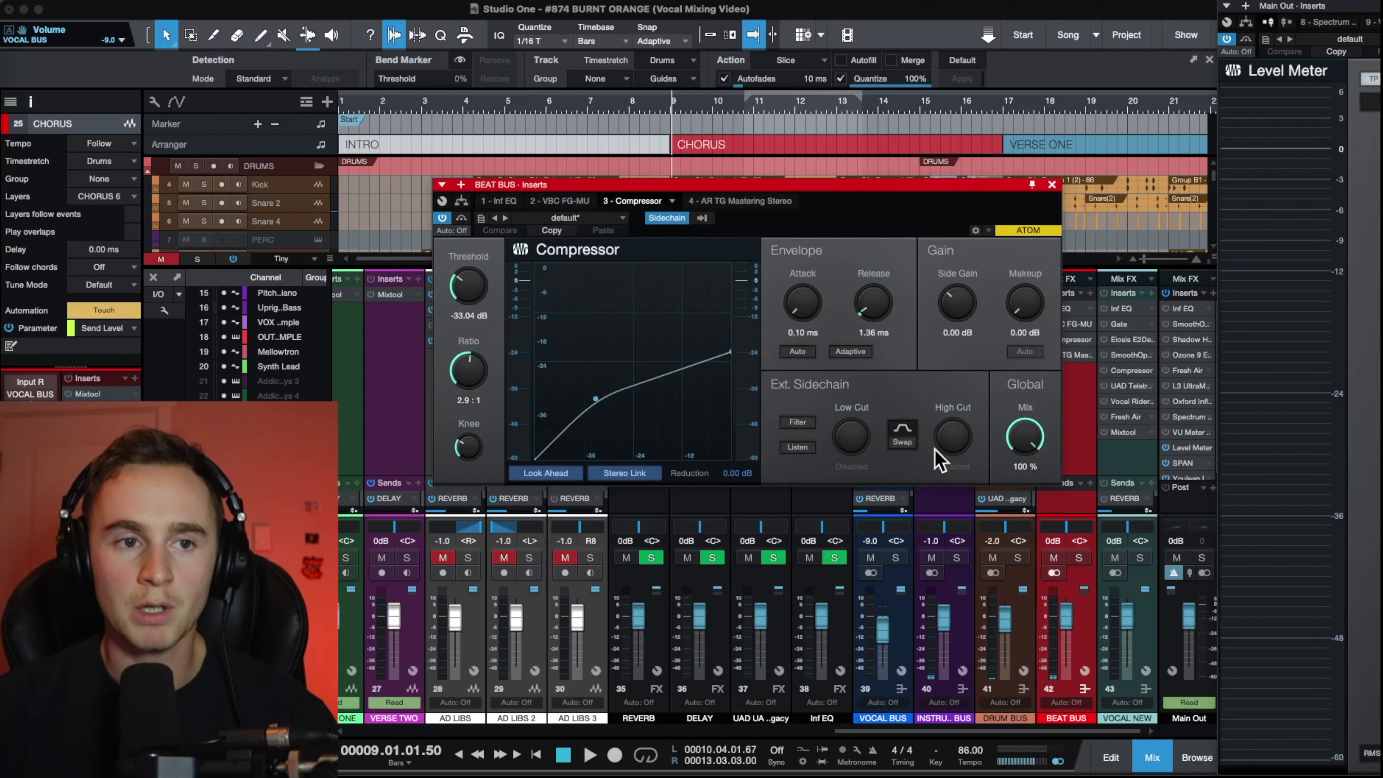
left_click(1051, 185)
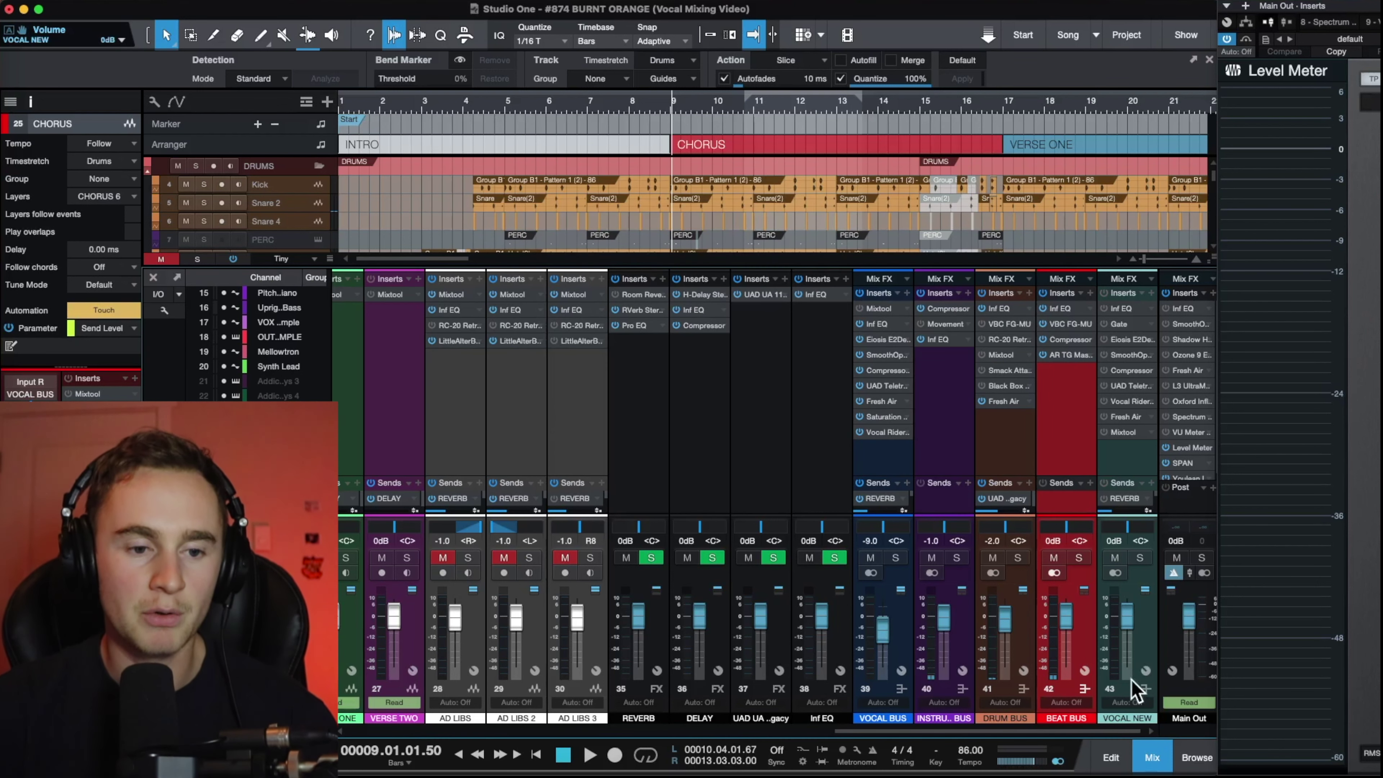
Play the chorus in the full mix and set the VOCAL BUS volume to -7 dB during playback
key("space")
left_click(1145, 763)
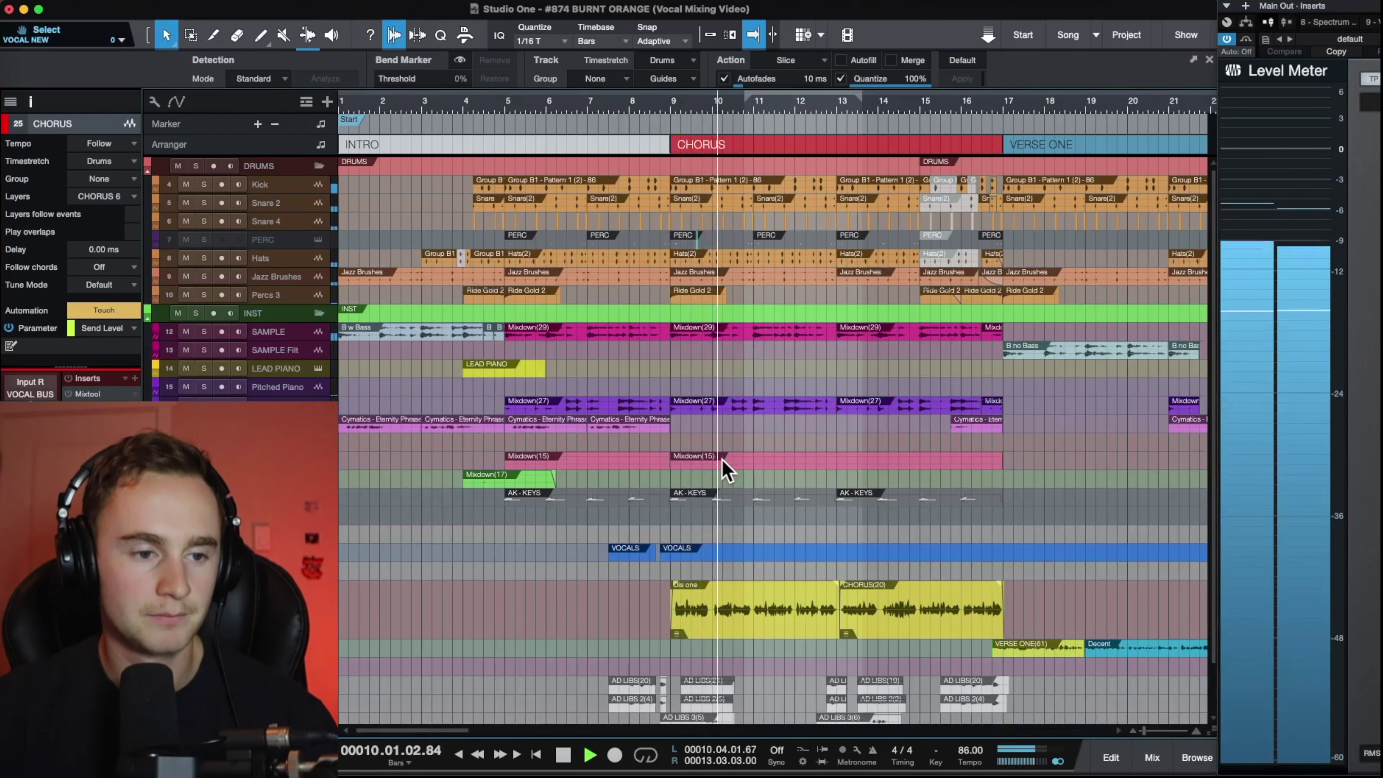
scroll(717, 476, "down", 1)
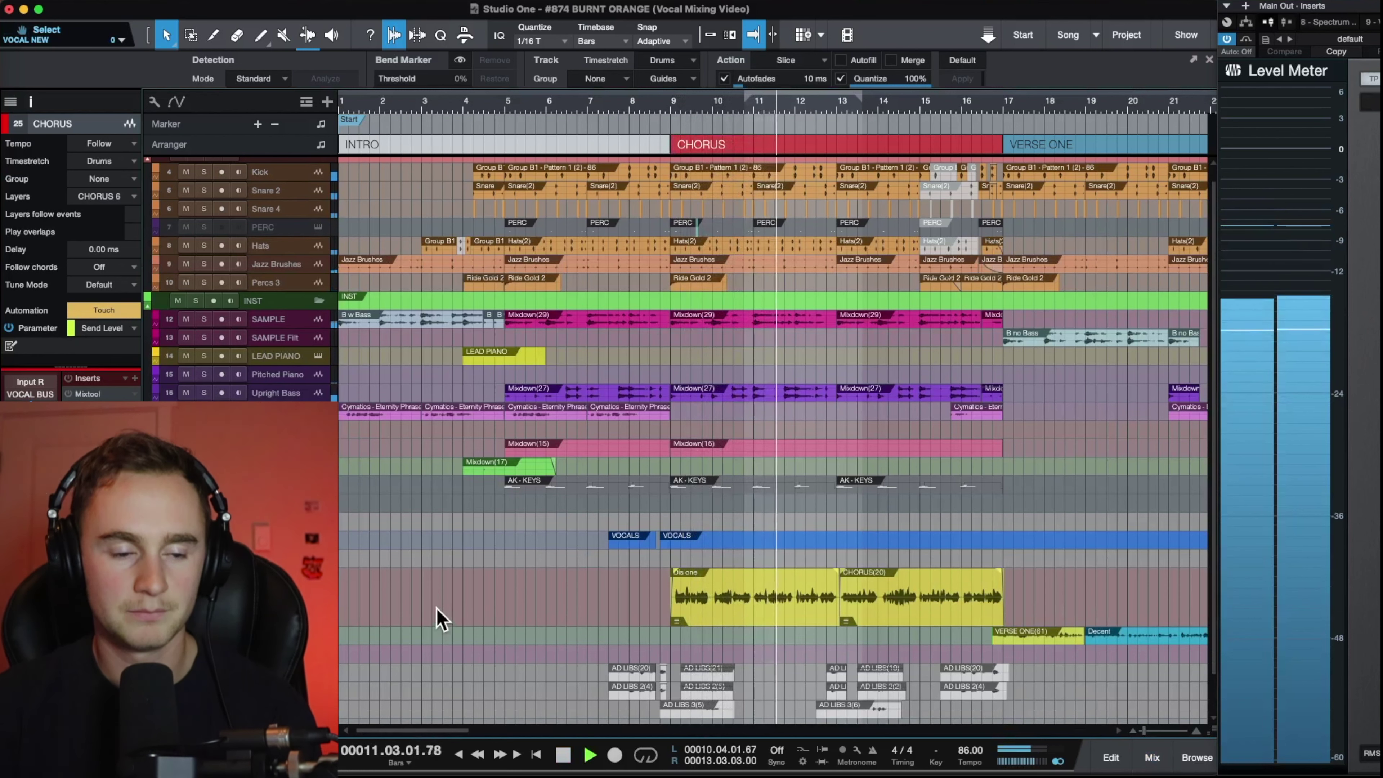
key("F3")
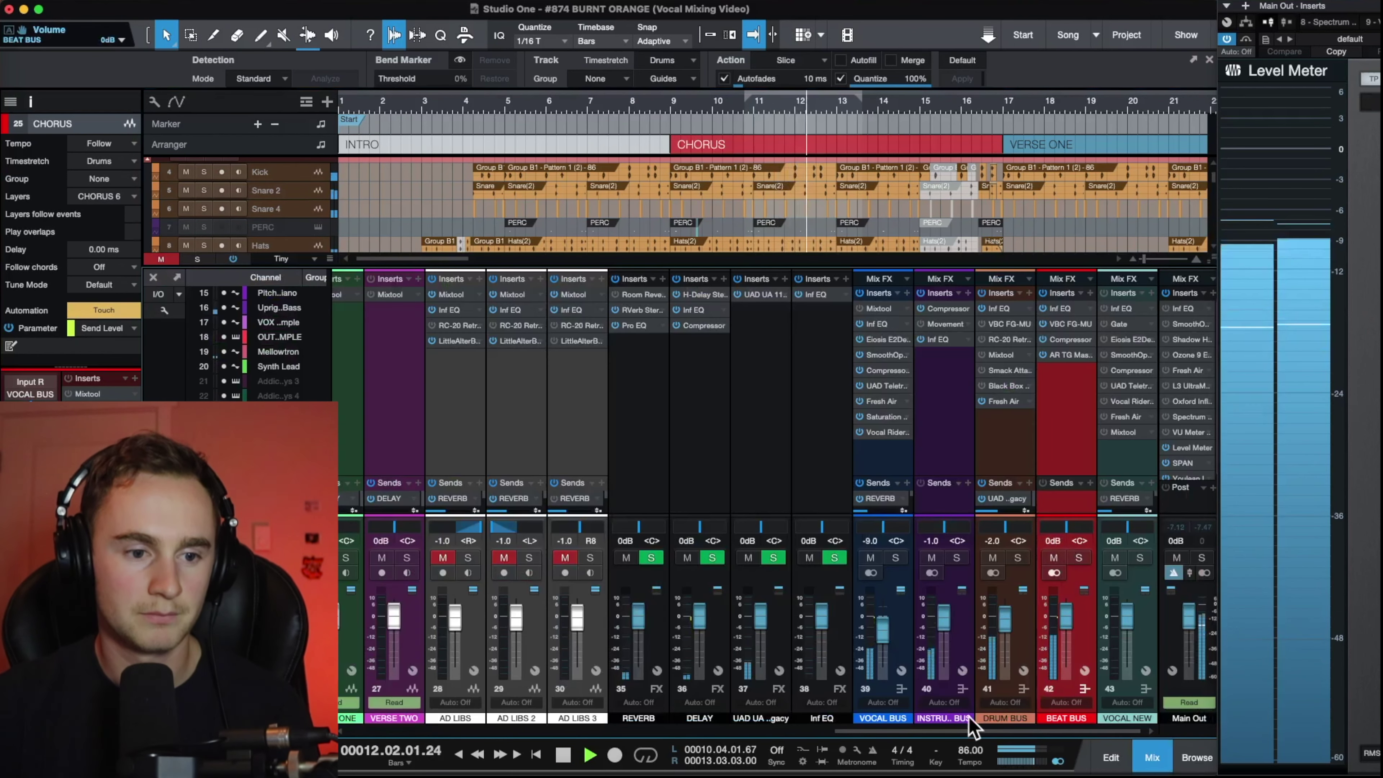
left_click(869, 541)
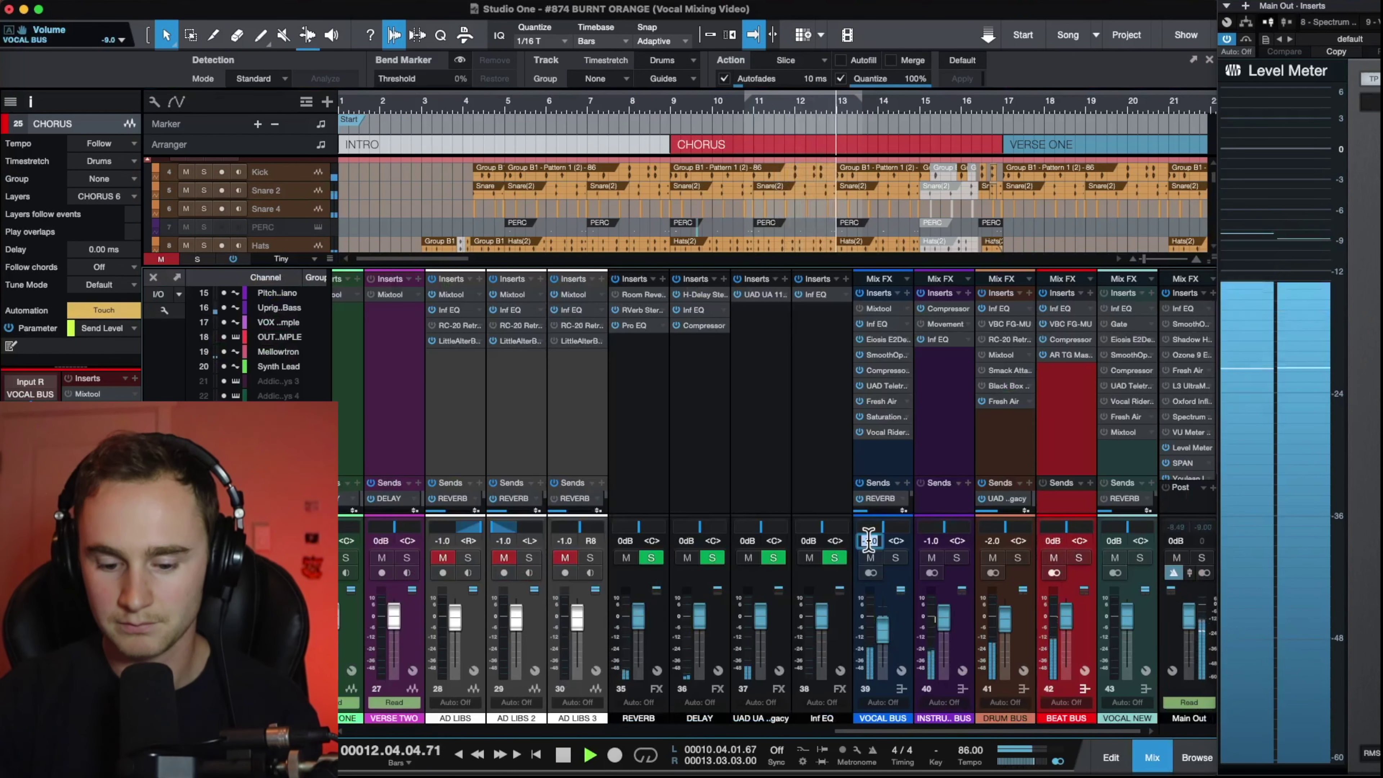
type("-7")
key("Return")
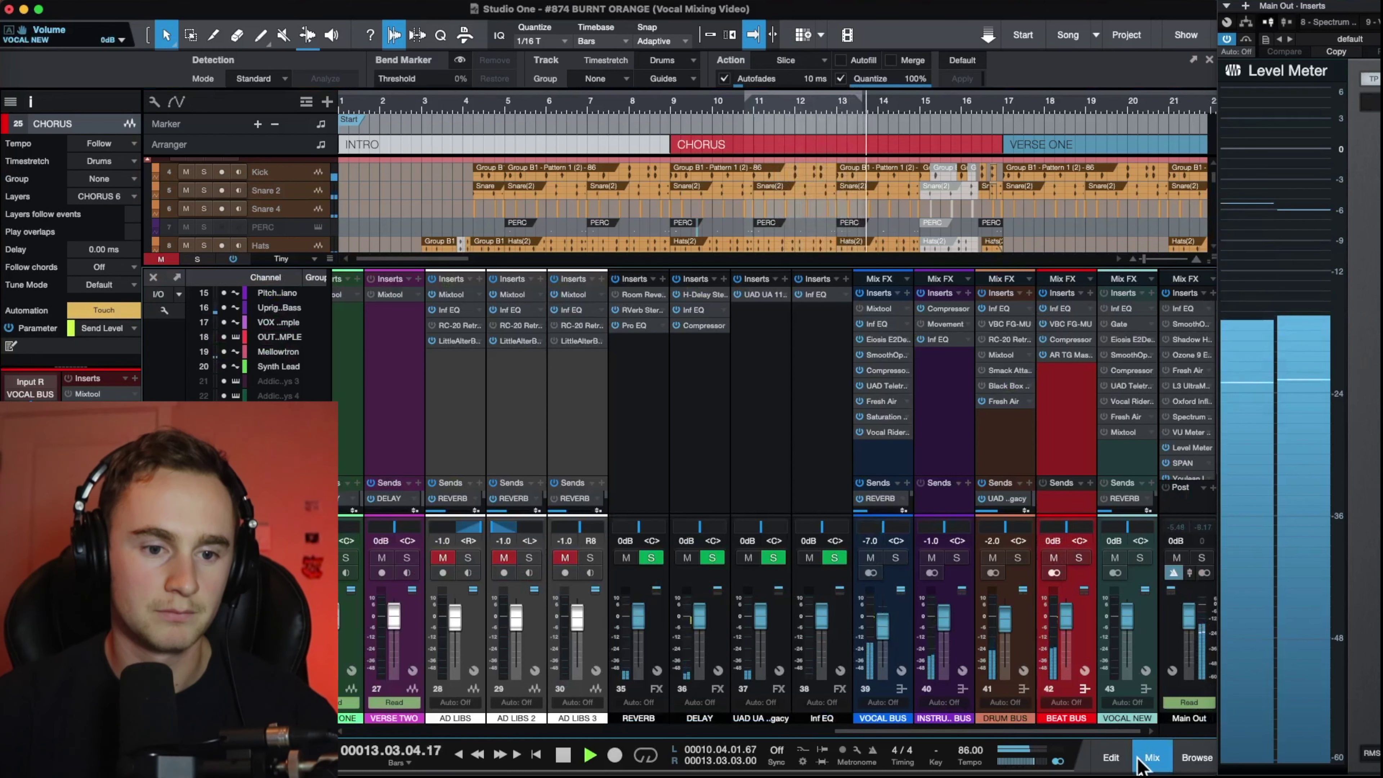
Hide the mixer and follow the rest of the chorus in the arrangement to judge the vocal in the full mix
left_click(1152, 757)
scroll(833, 350, "down", 2)
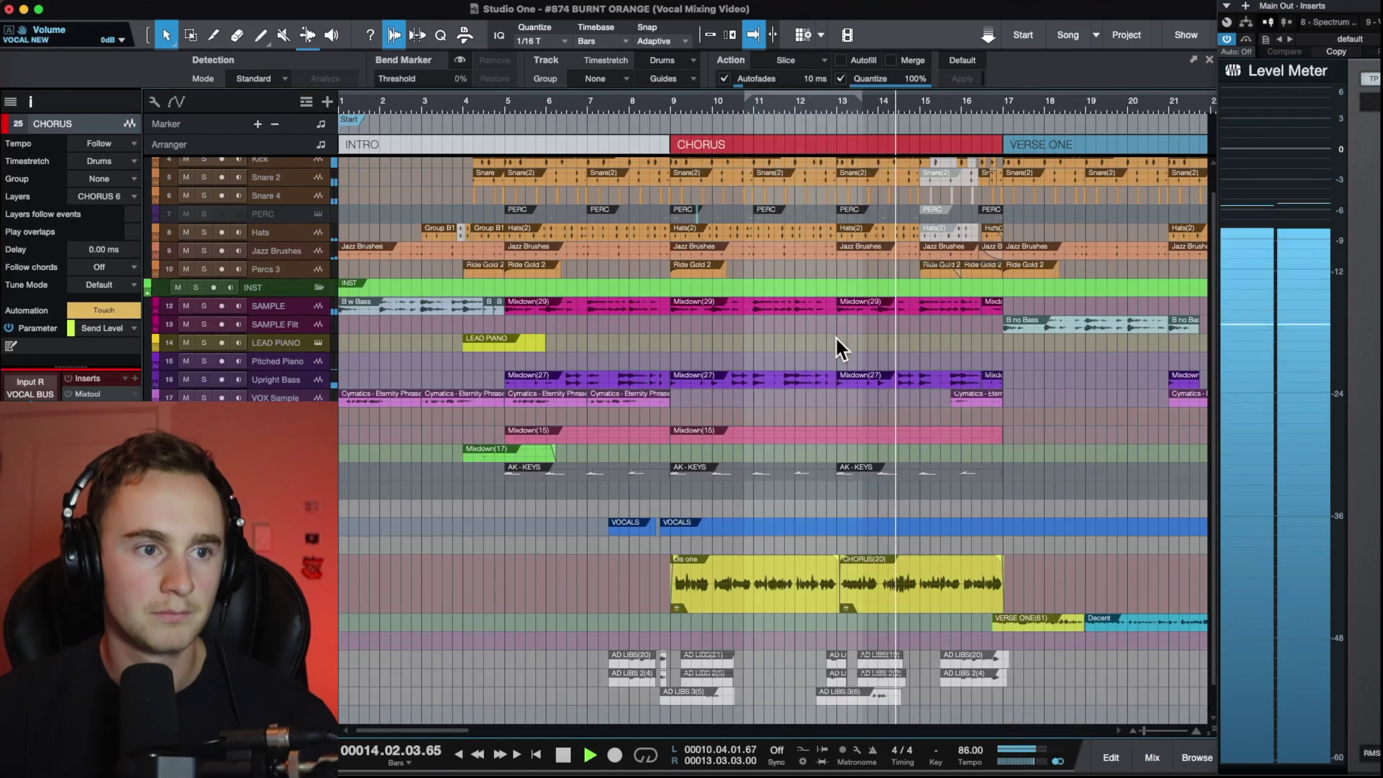
scroll(708, 103, "down", 3)
scroll(707, 103, "up", 1)
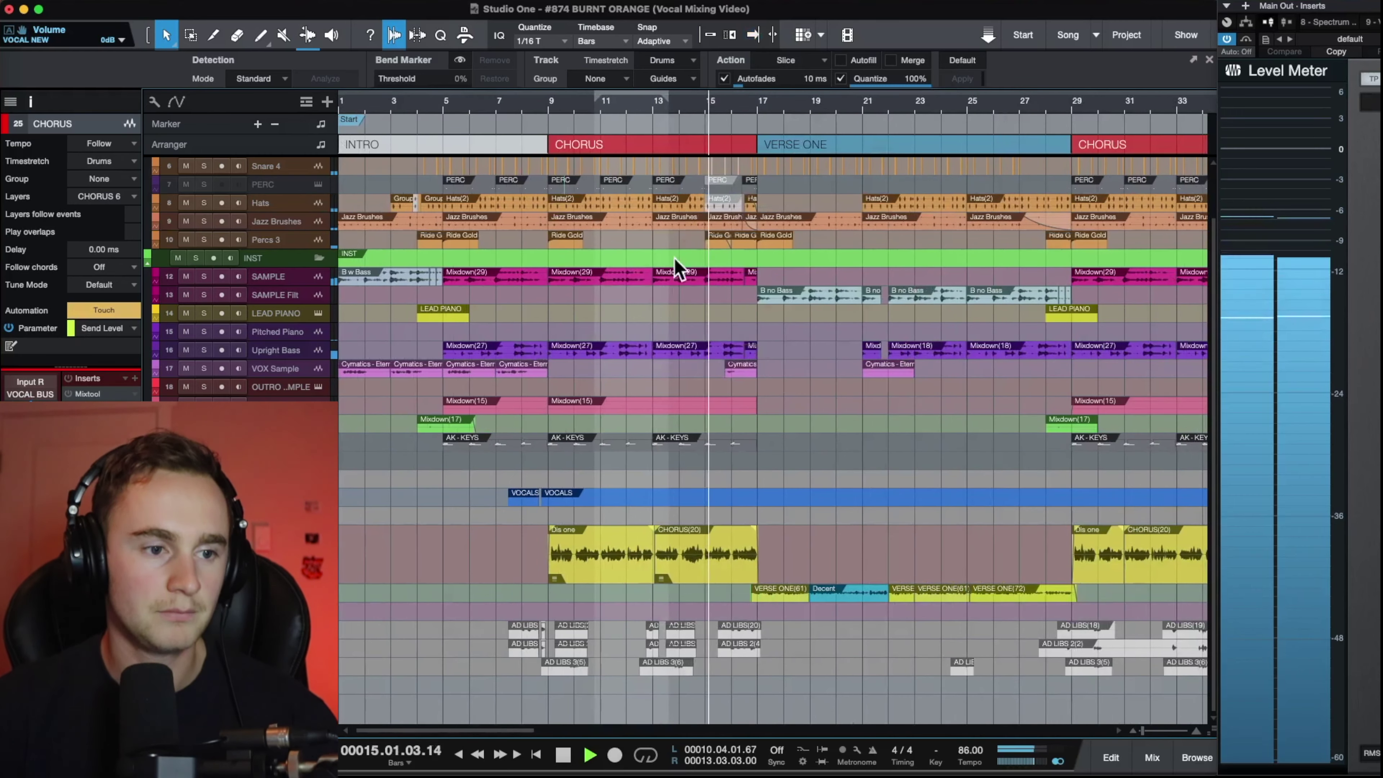
scroll(552, 106, "up", 4)
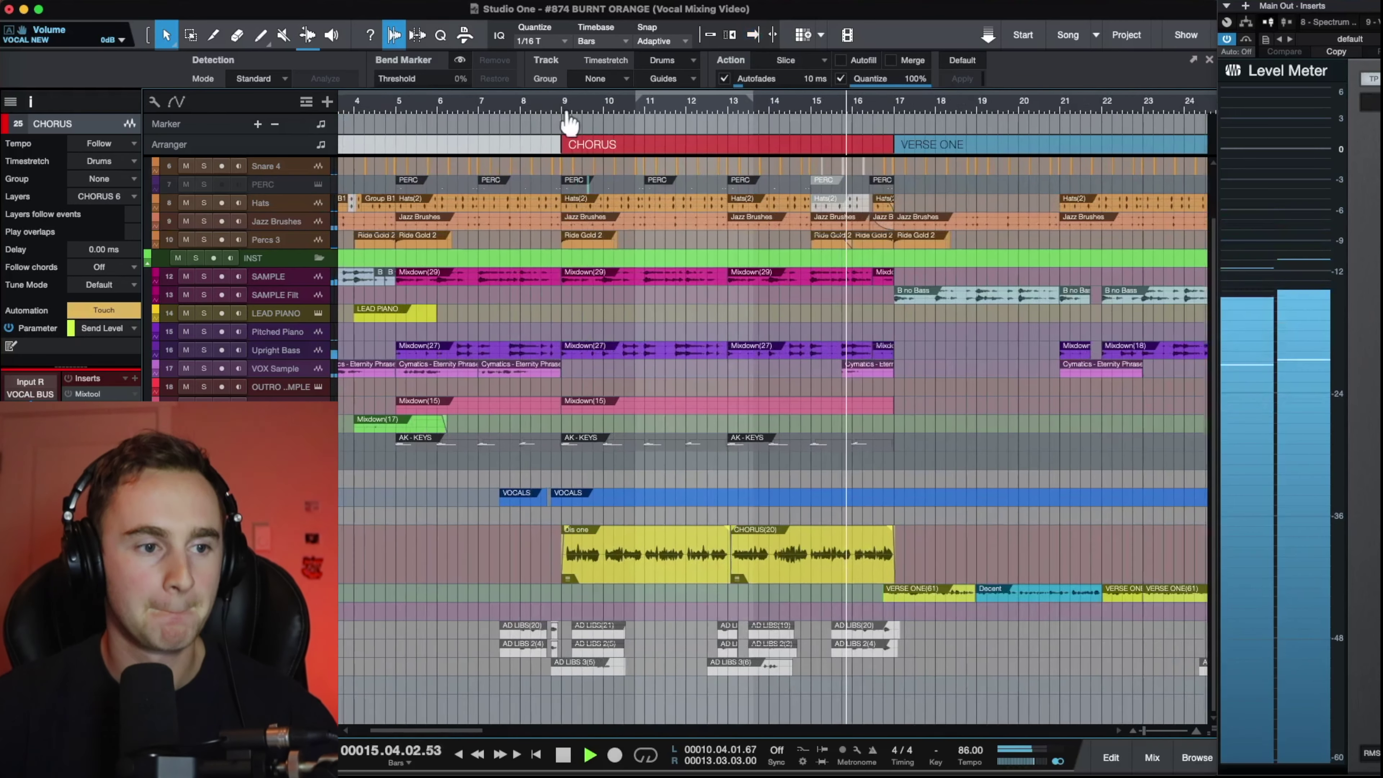